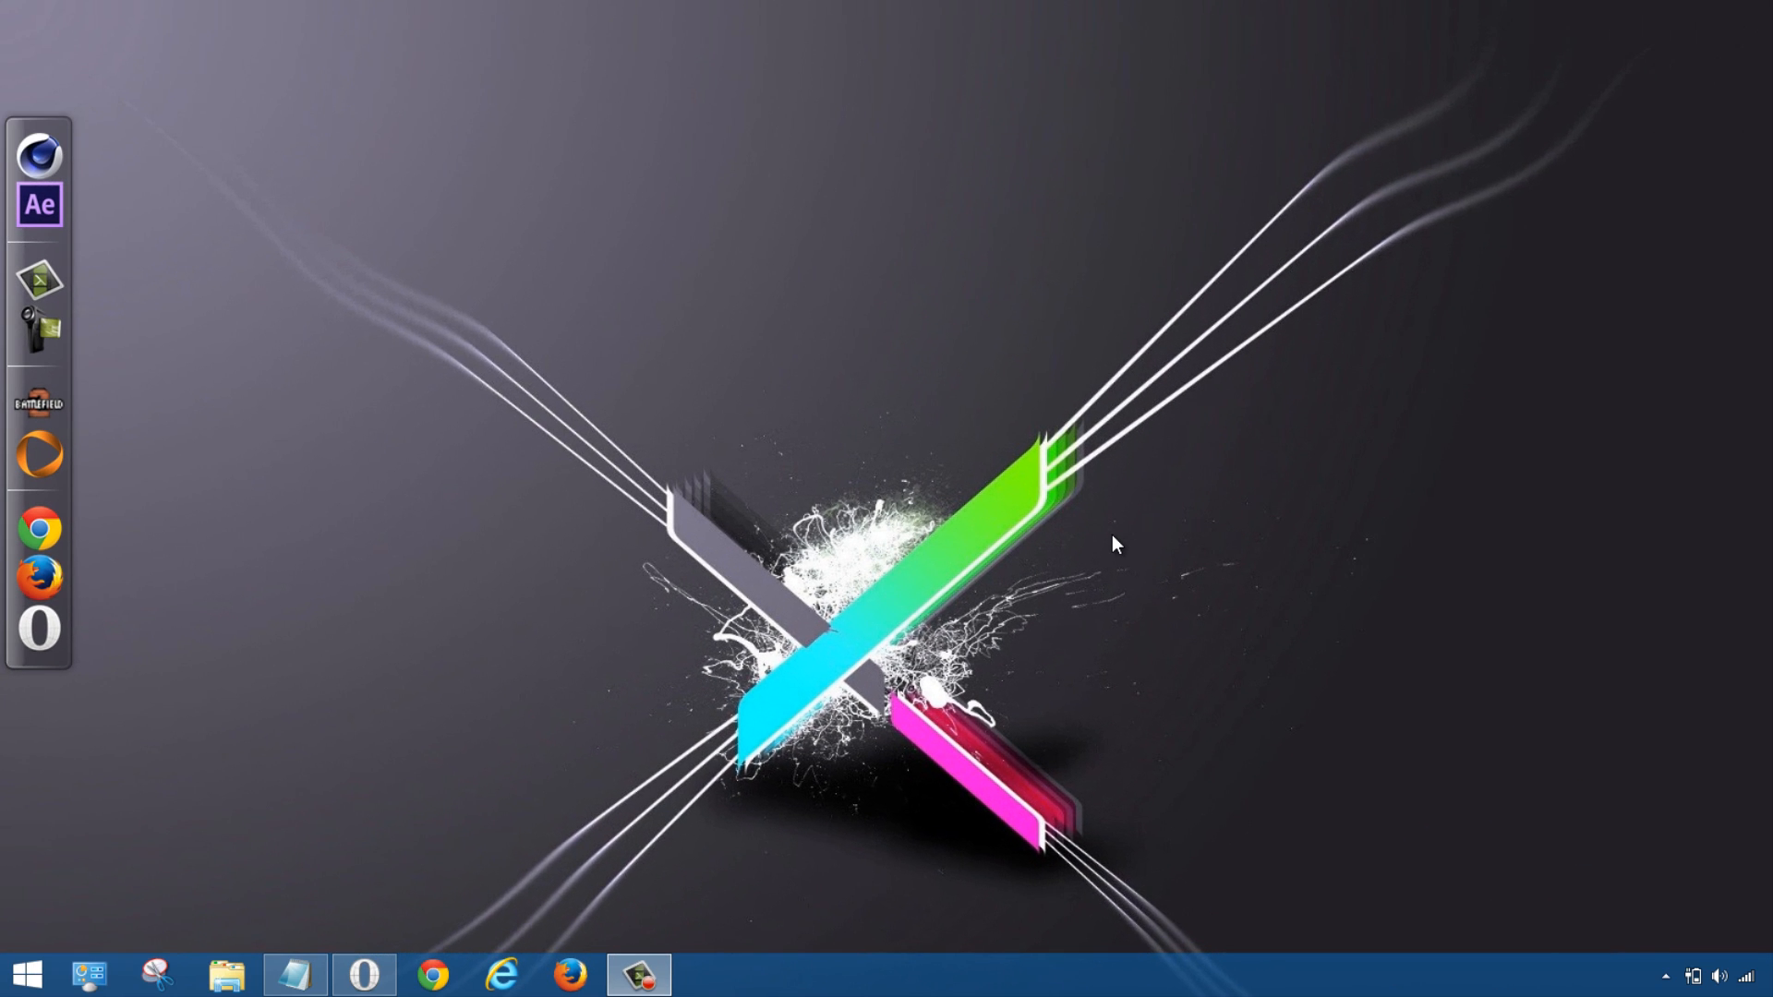
Step: Start creating a new shortcut on the desktop and move the wizard window clear of the shortcut's placeholder icon
right_click(748, 285)
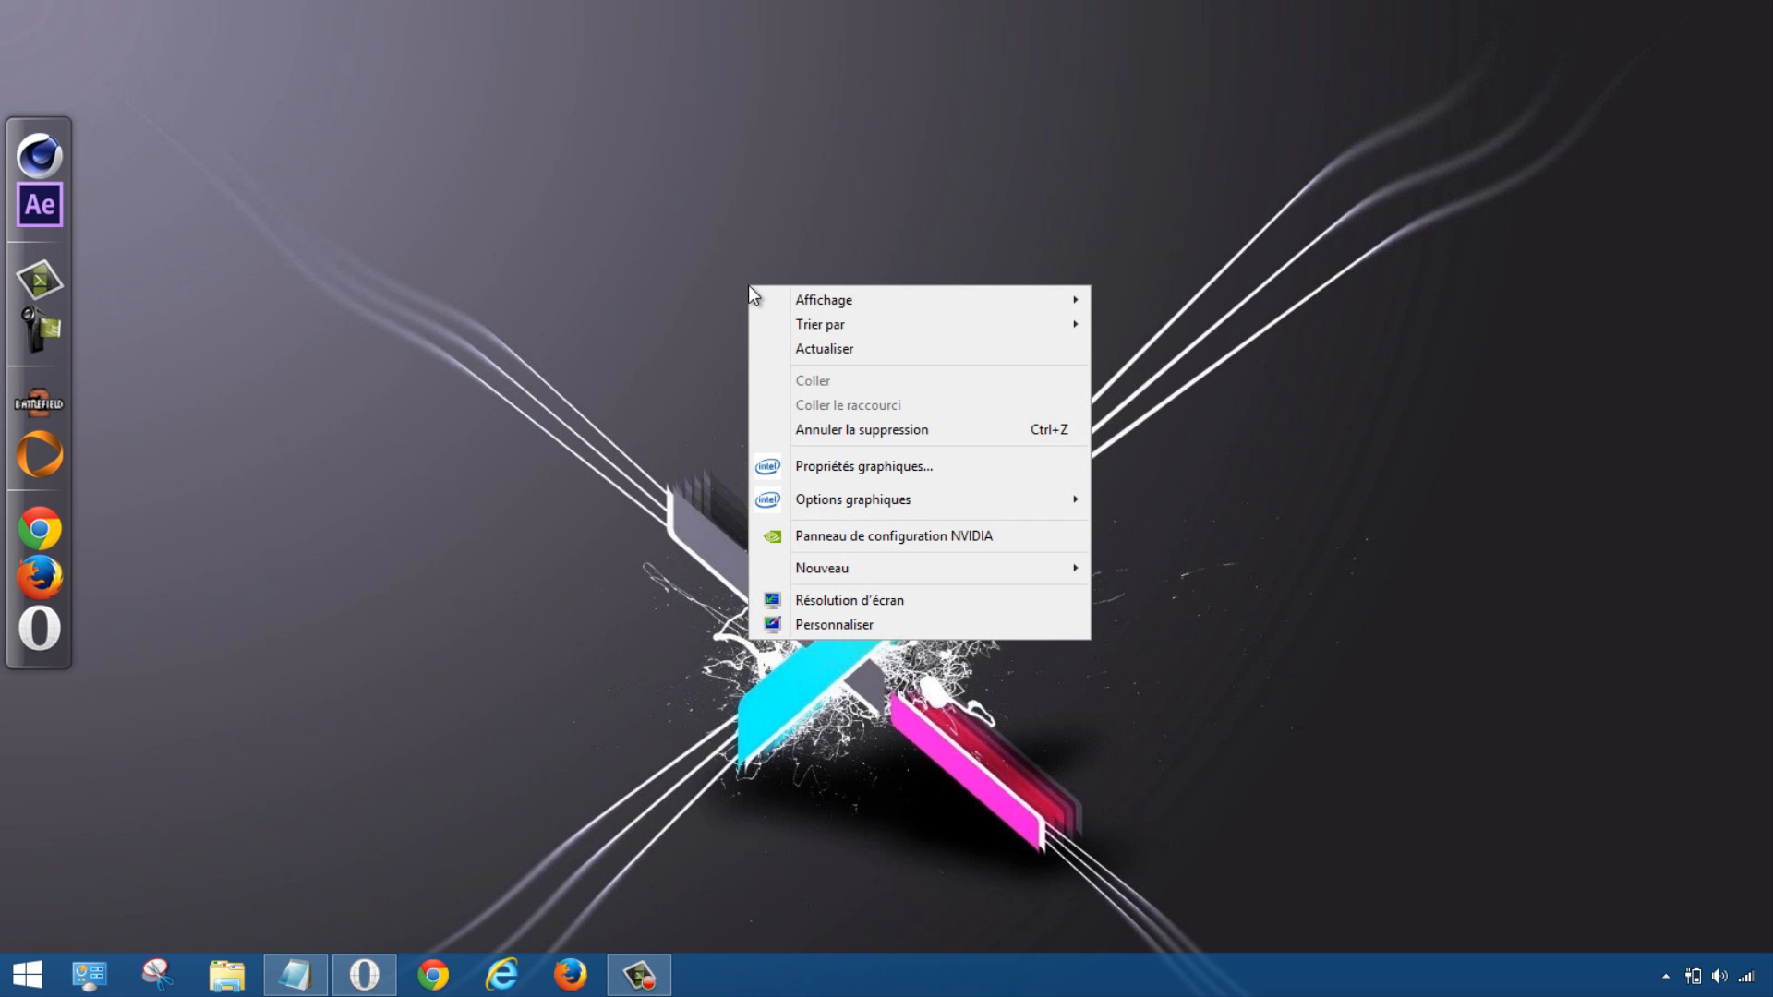
mouse_move(857, 567)
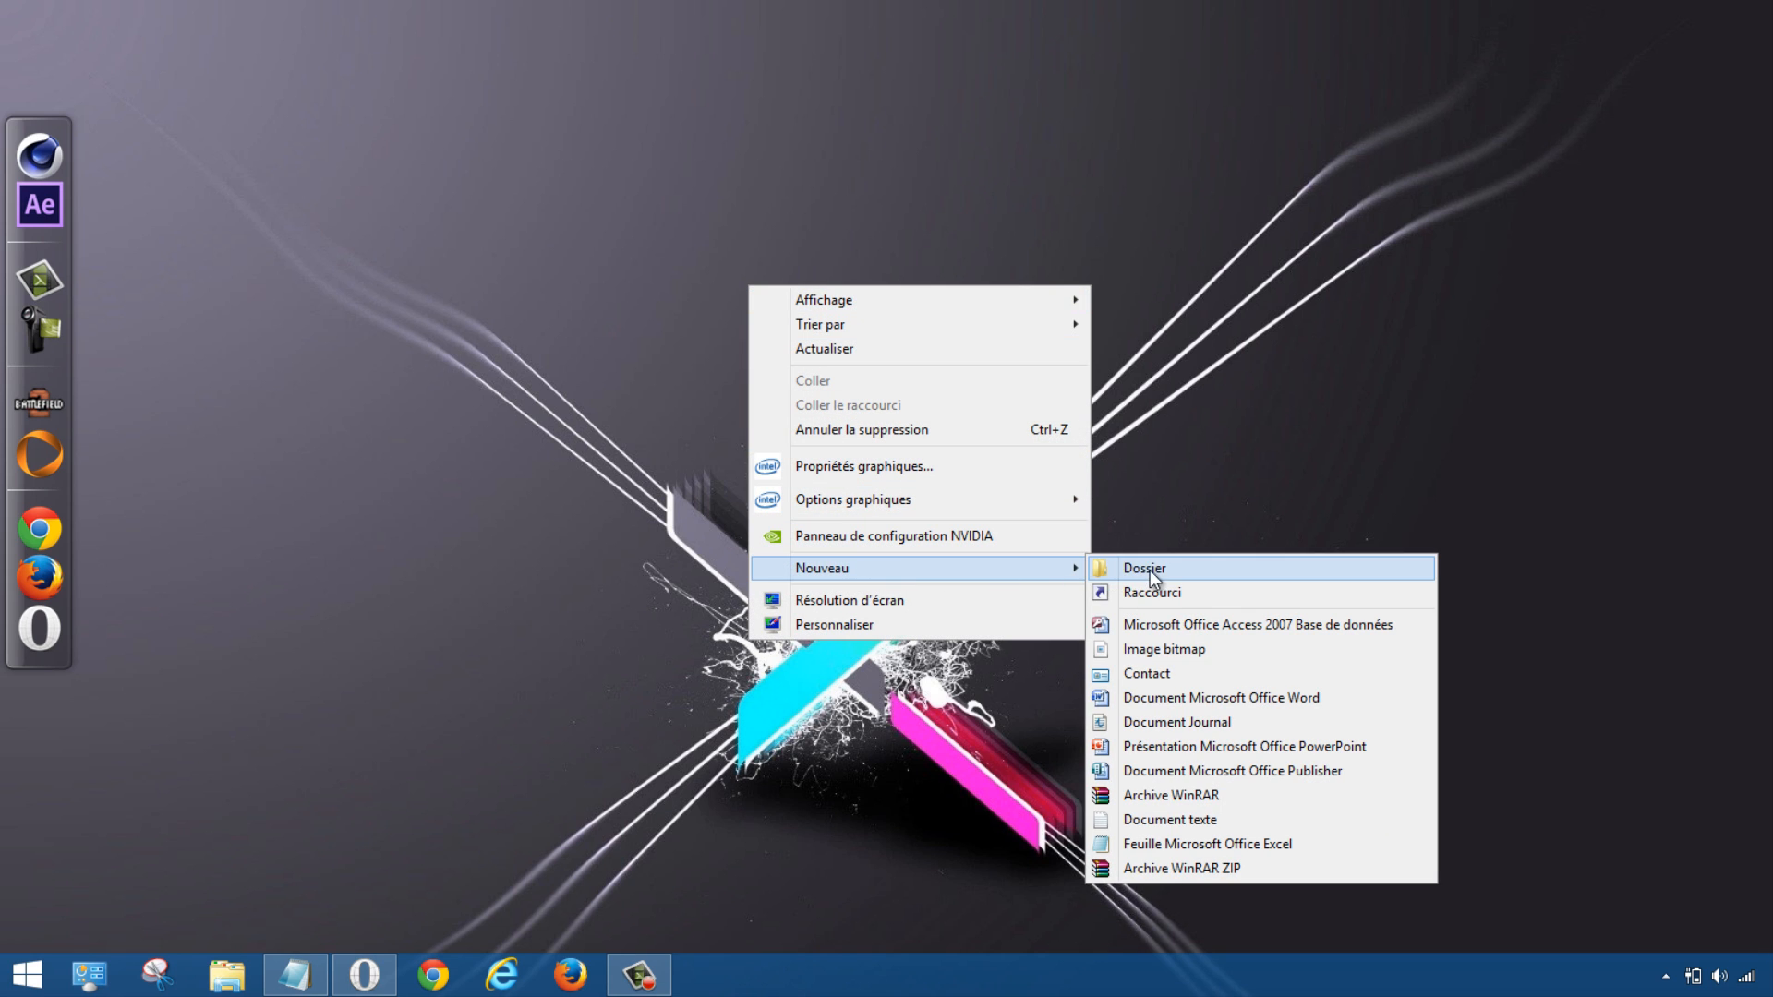
click(1173, 596)
drag(917, 246, 1125, 186)
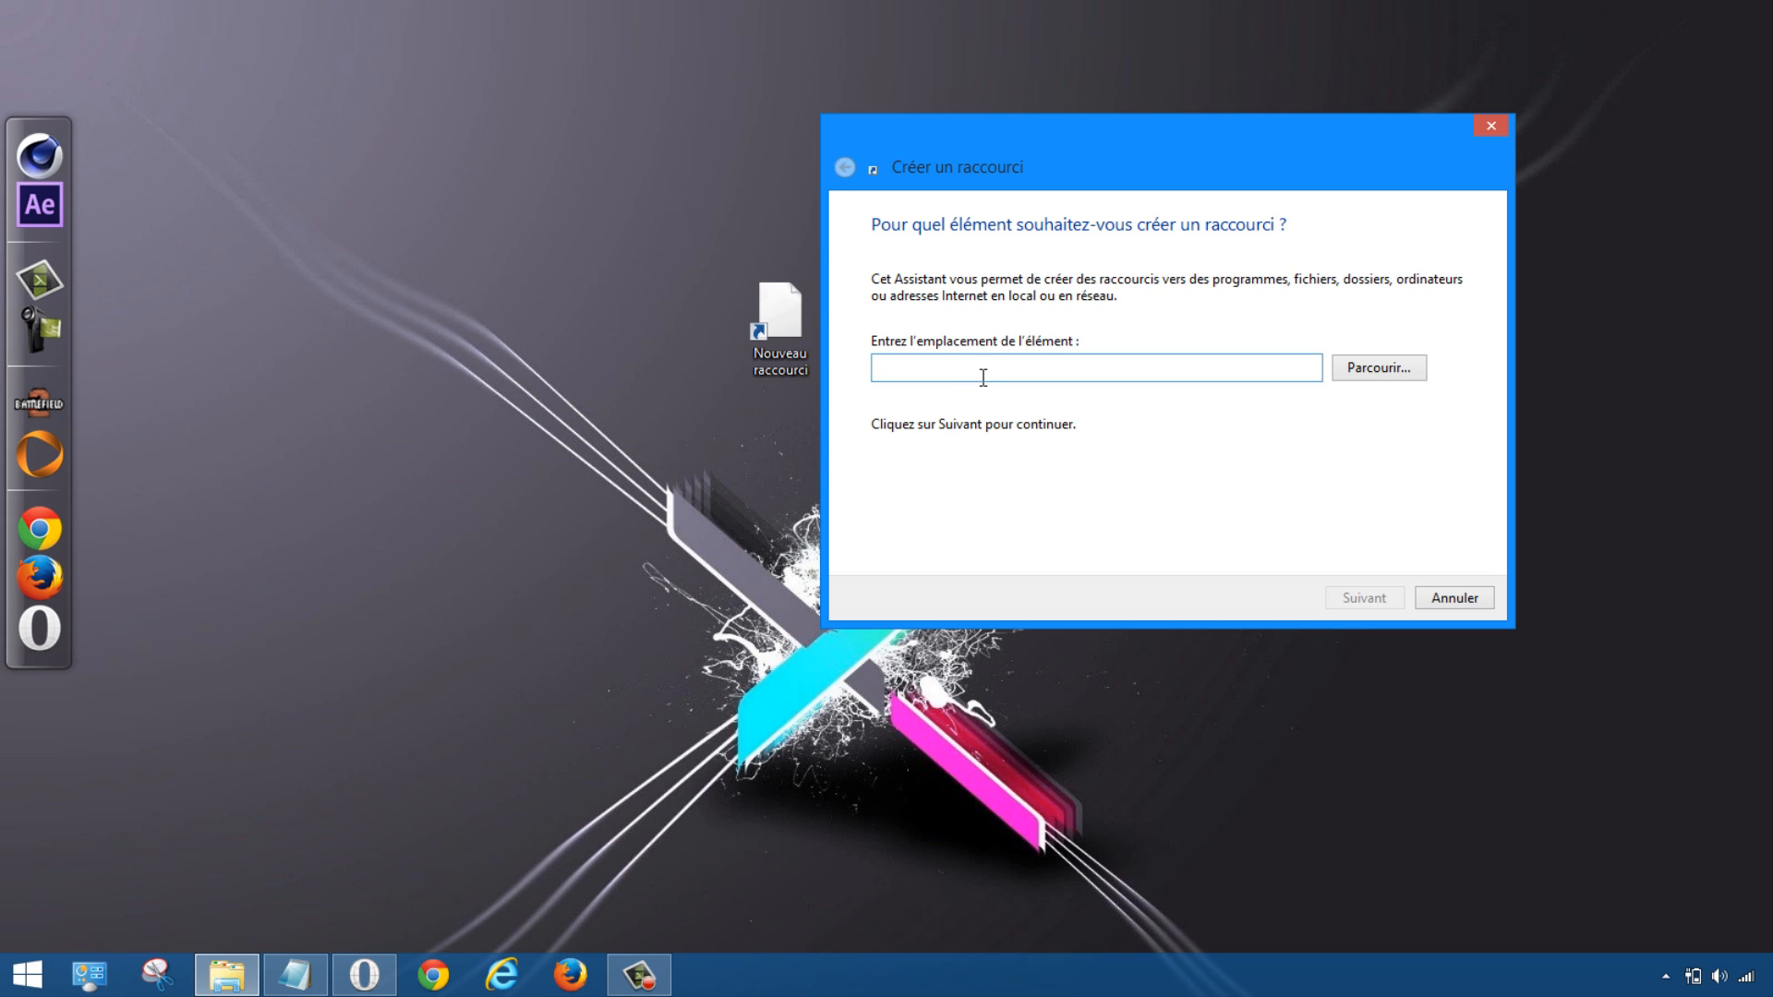
Step: Switch to the Création raccourcis note in Notepad and copy the command "Shutdown -s -t 00"
click(325, 972)
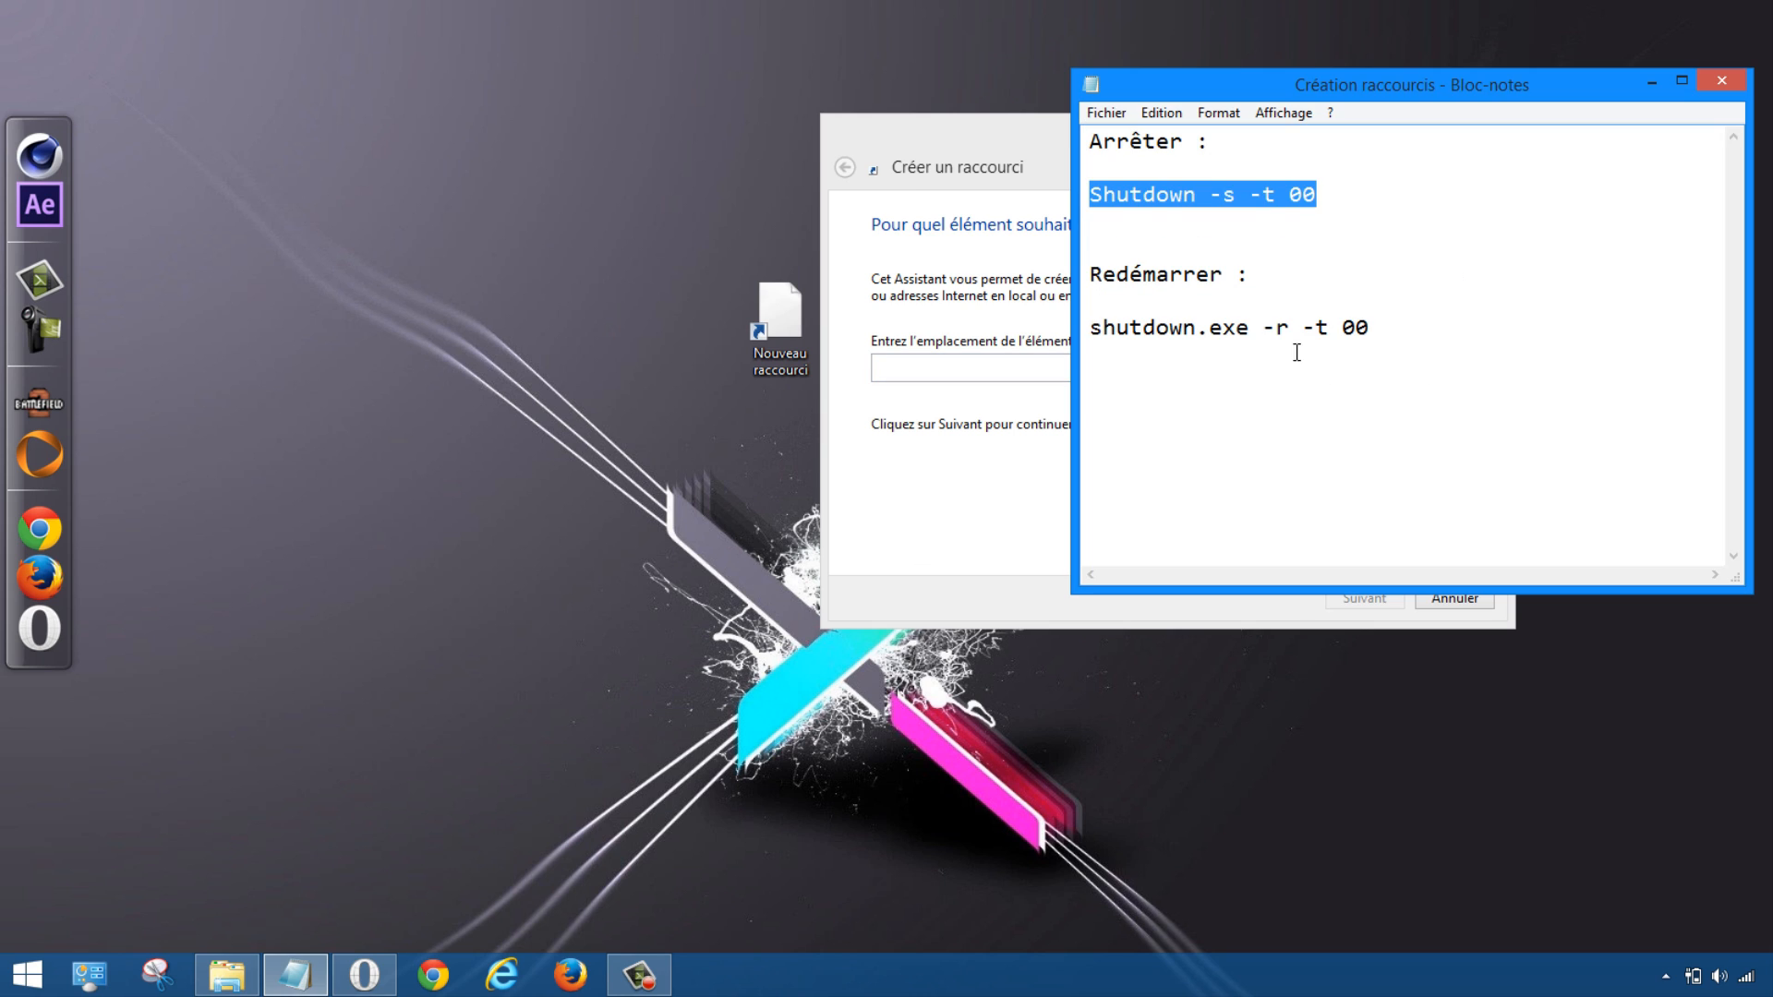
click(1339, 220)
drag(1090, 194, 1335, 192)
right_click(1232, 193)
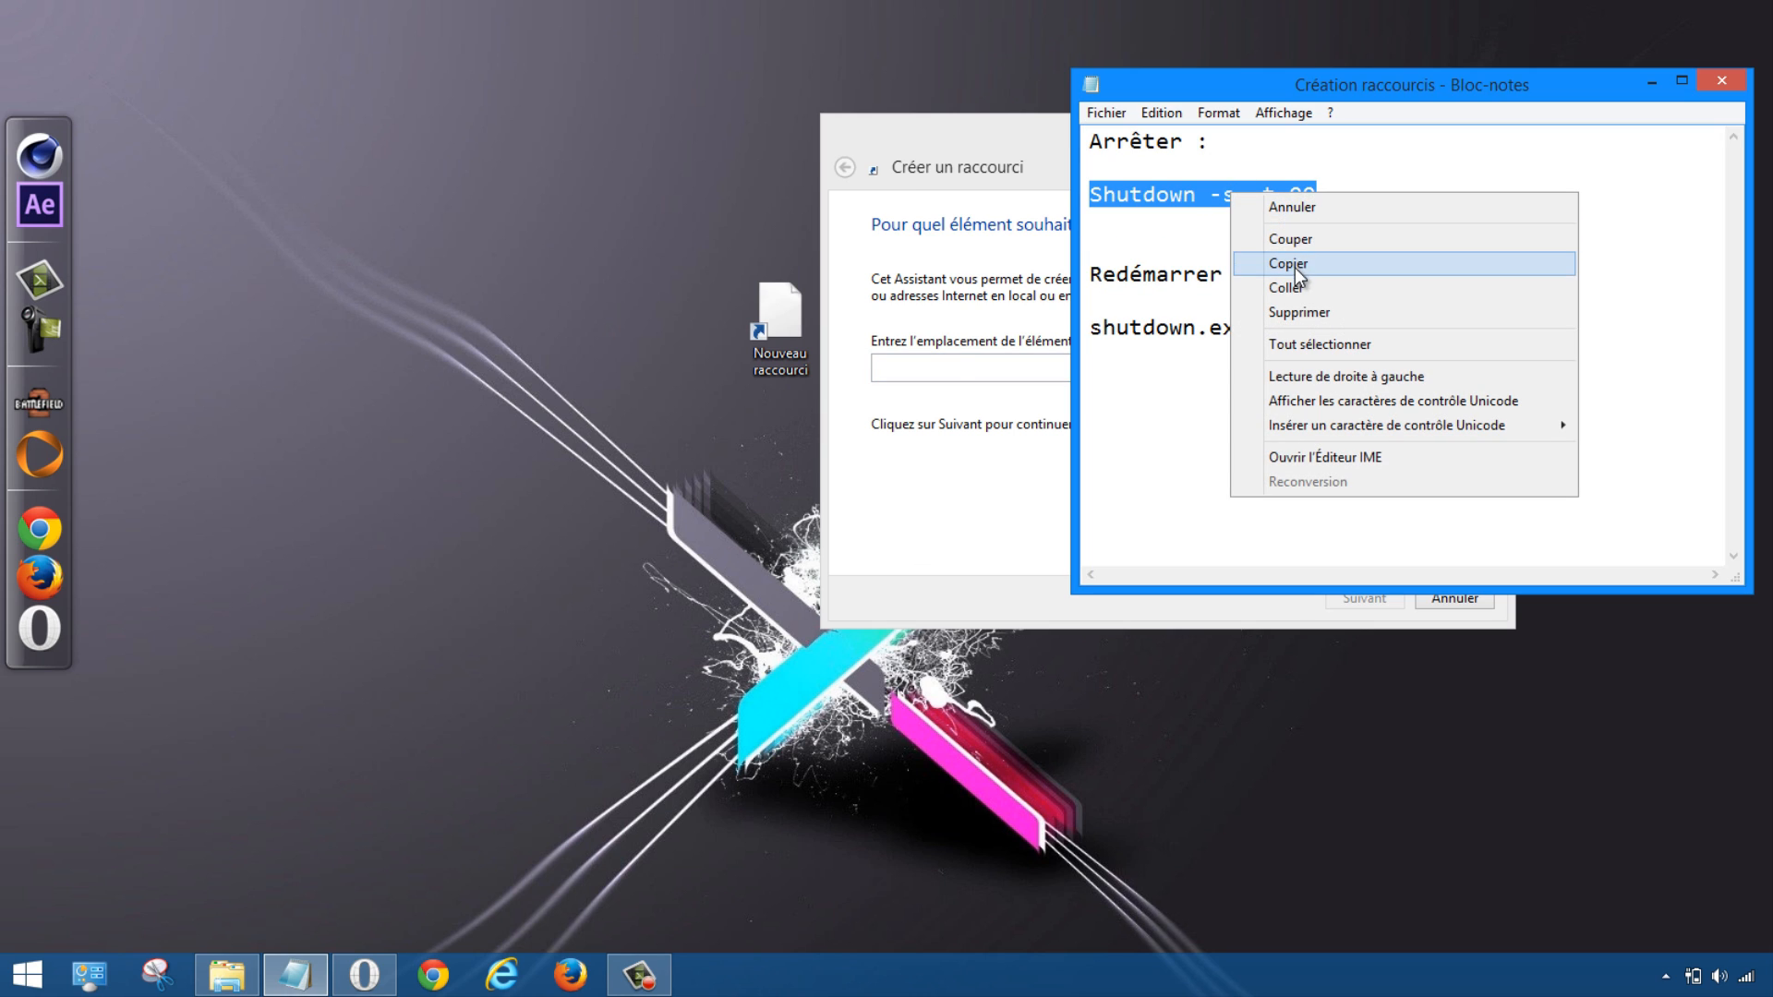
click(1292, 263)
Step: Paste "Shutdown -s -t 00" as the new shortcut's item location and continue to the naming page
click(939, 369)
right_click(893, 369)
click(972, 468)
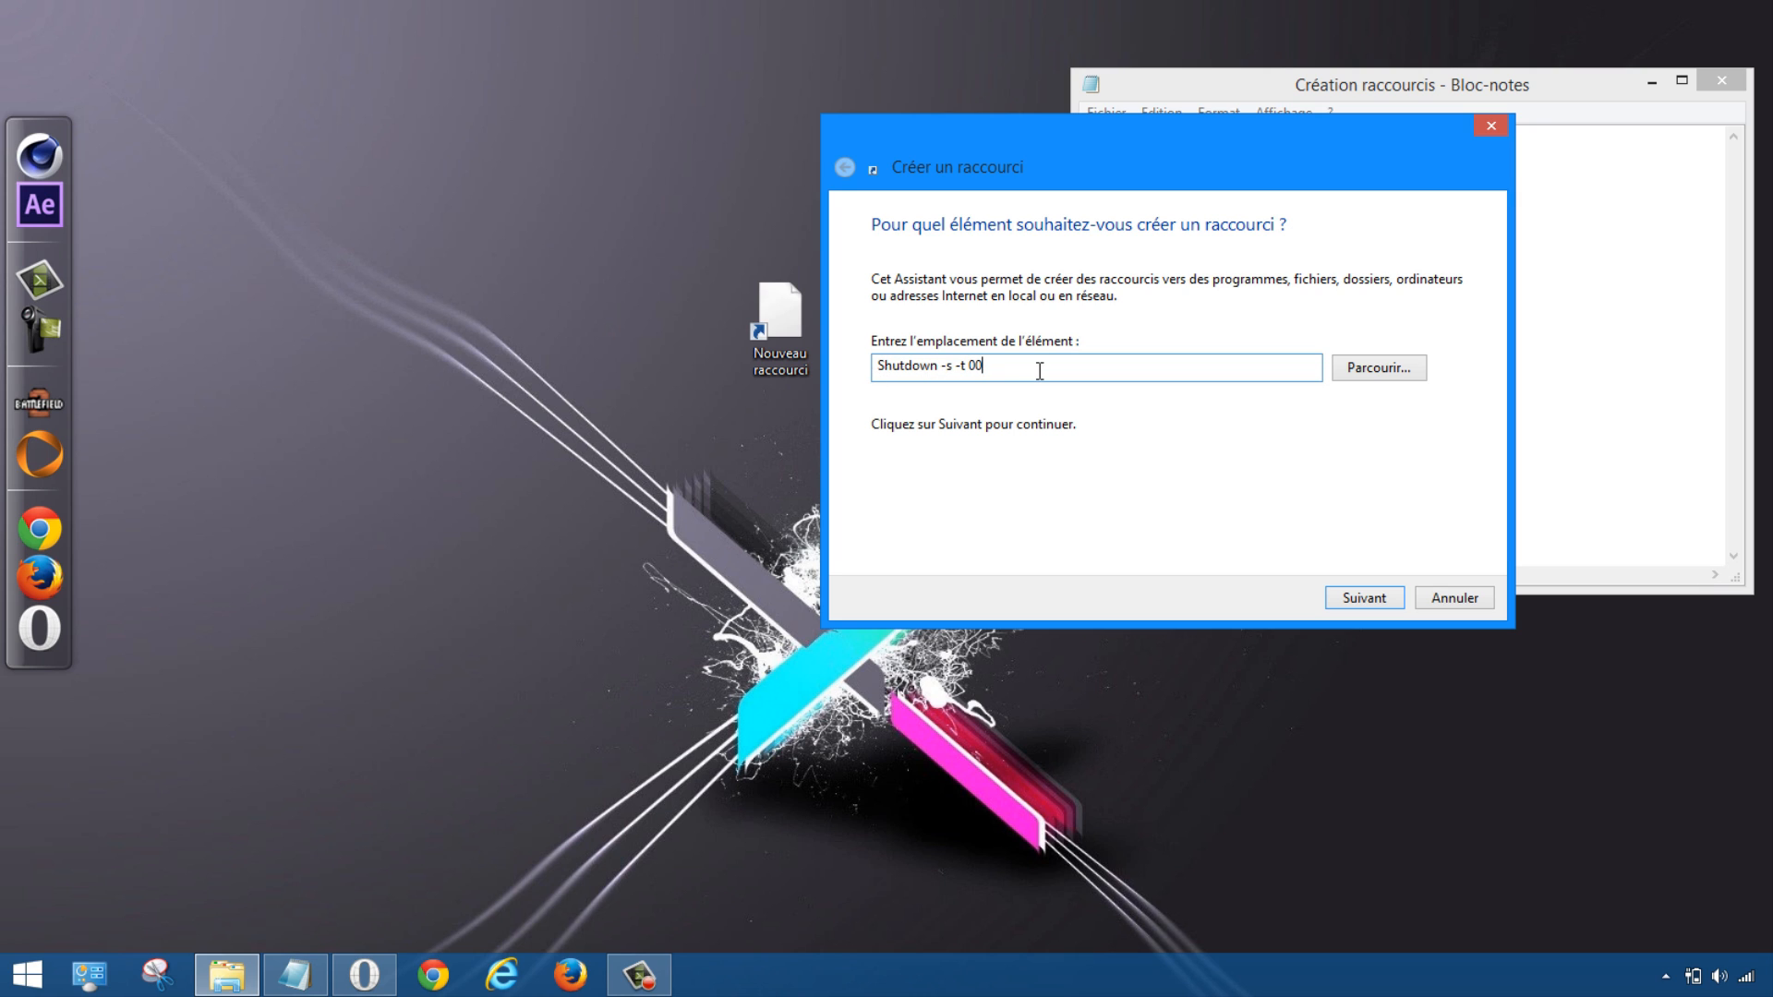
drag(1068, 153, 1095, 136)
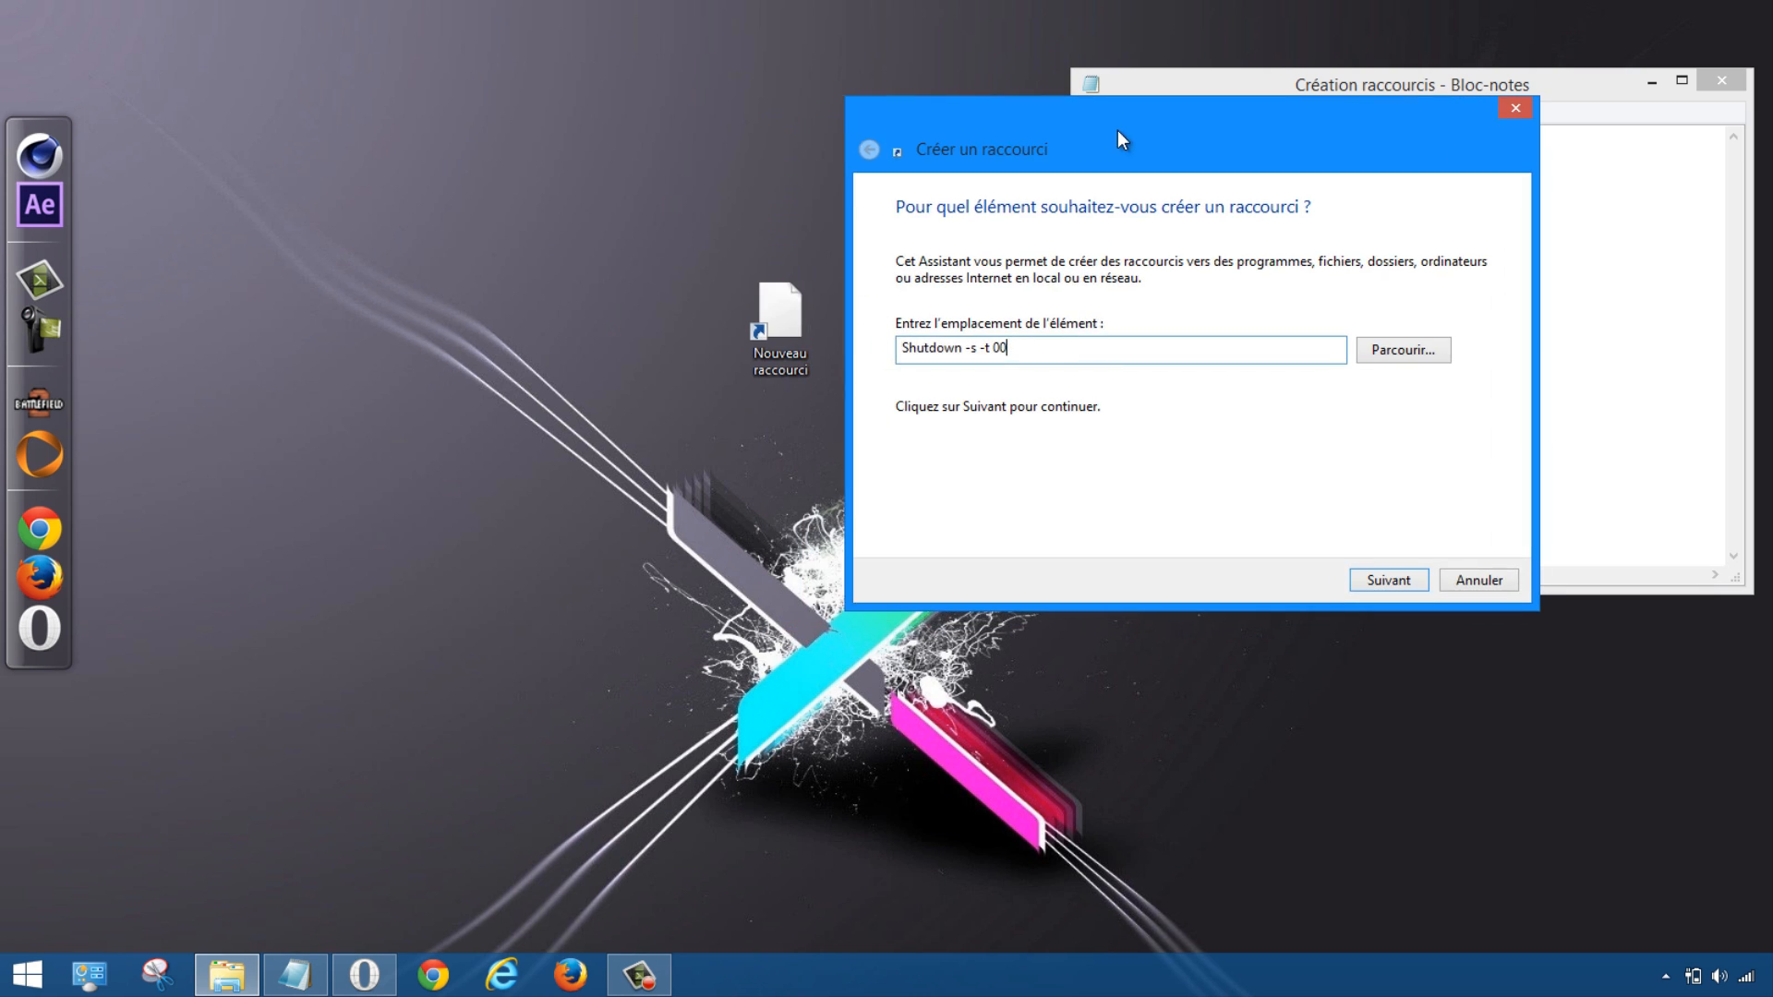
click(1391, 589)
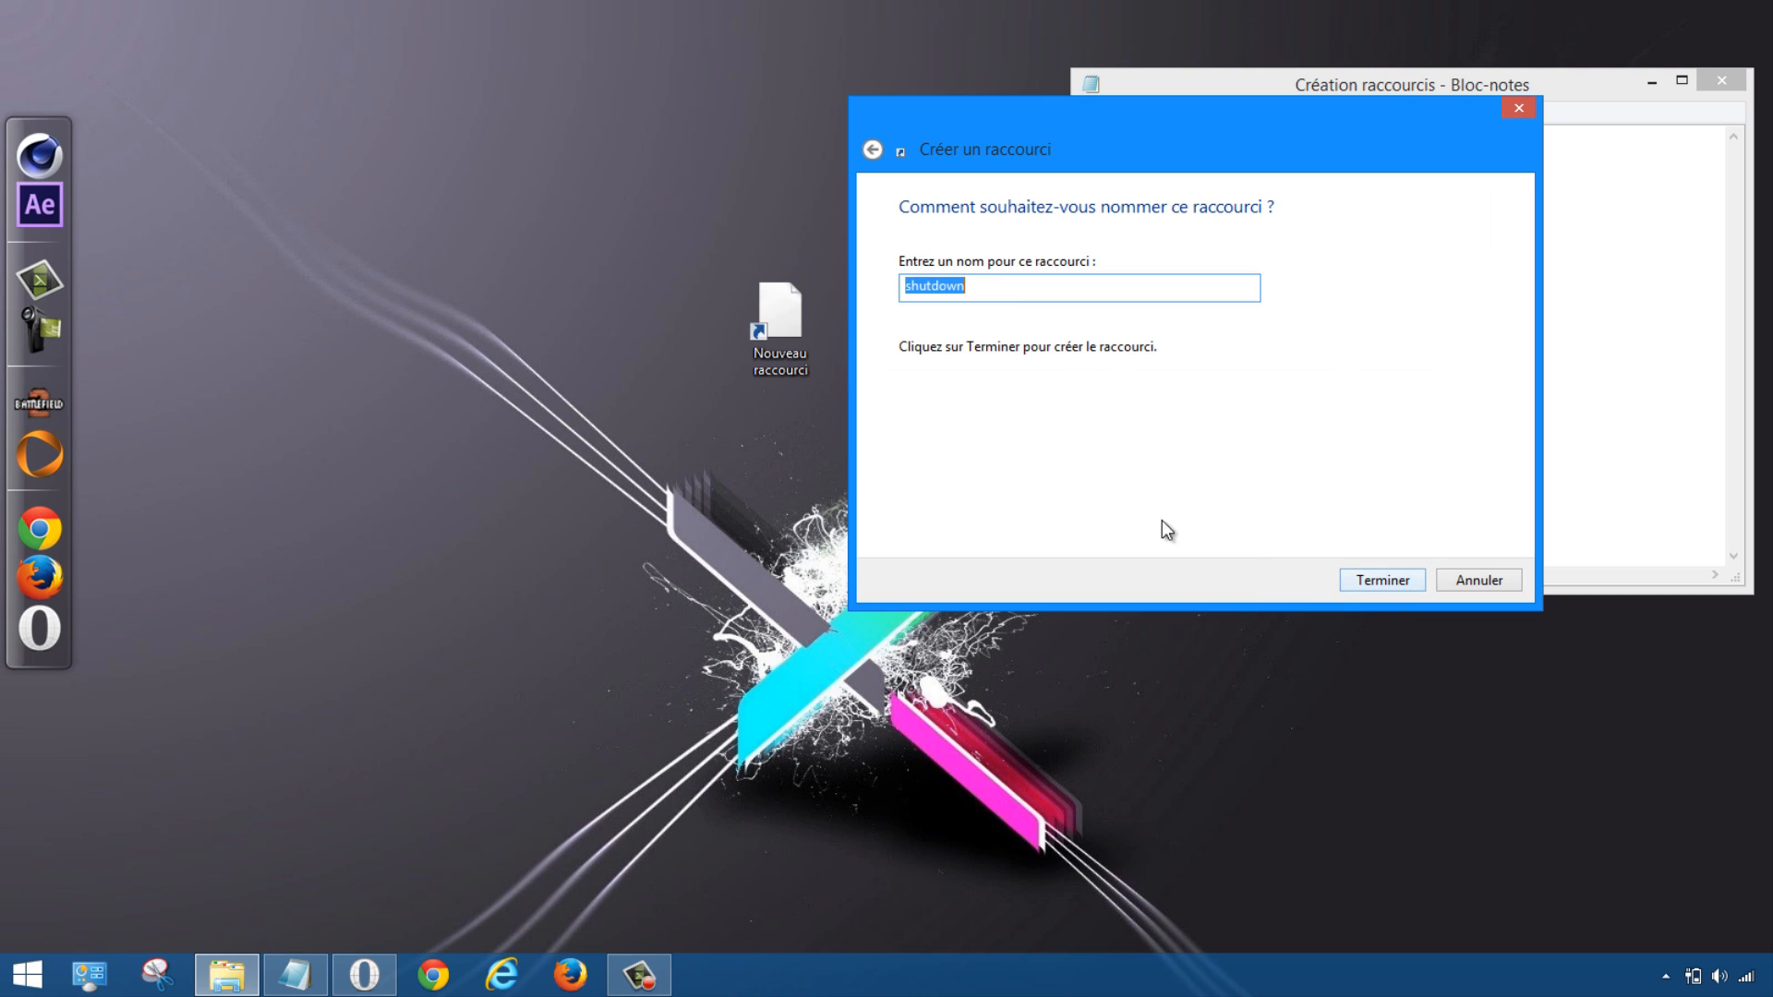
Step: Name the shortcut "Arrêter" and finish creating it
click(958, 286)
double_click(959, 287)
text(Arrêter)
mouse_move(1095, 117)
mouse_down()
mouse_move(1050, 122)
mouse_move(1110, 117)
mouse_up()
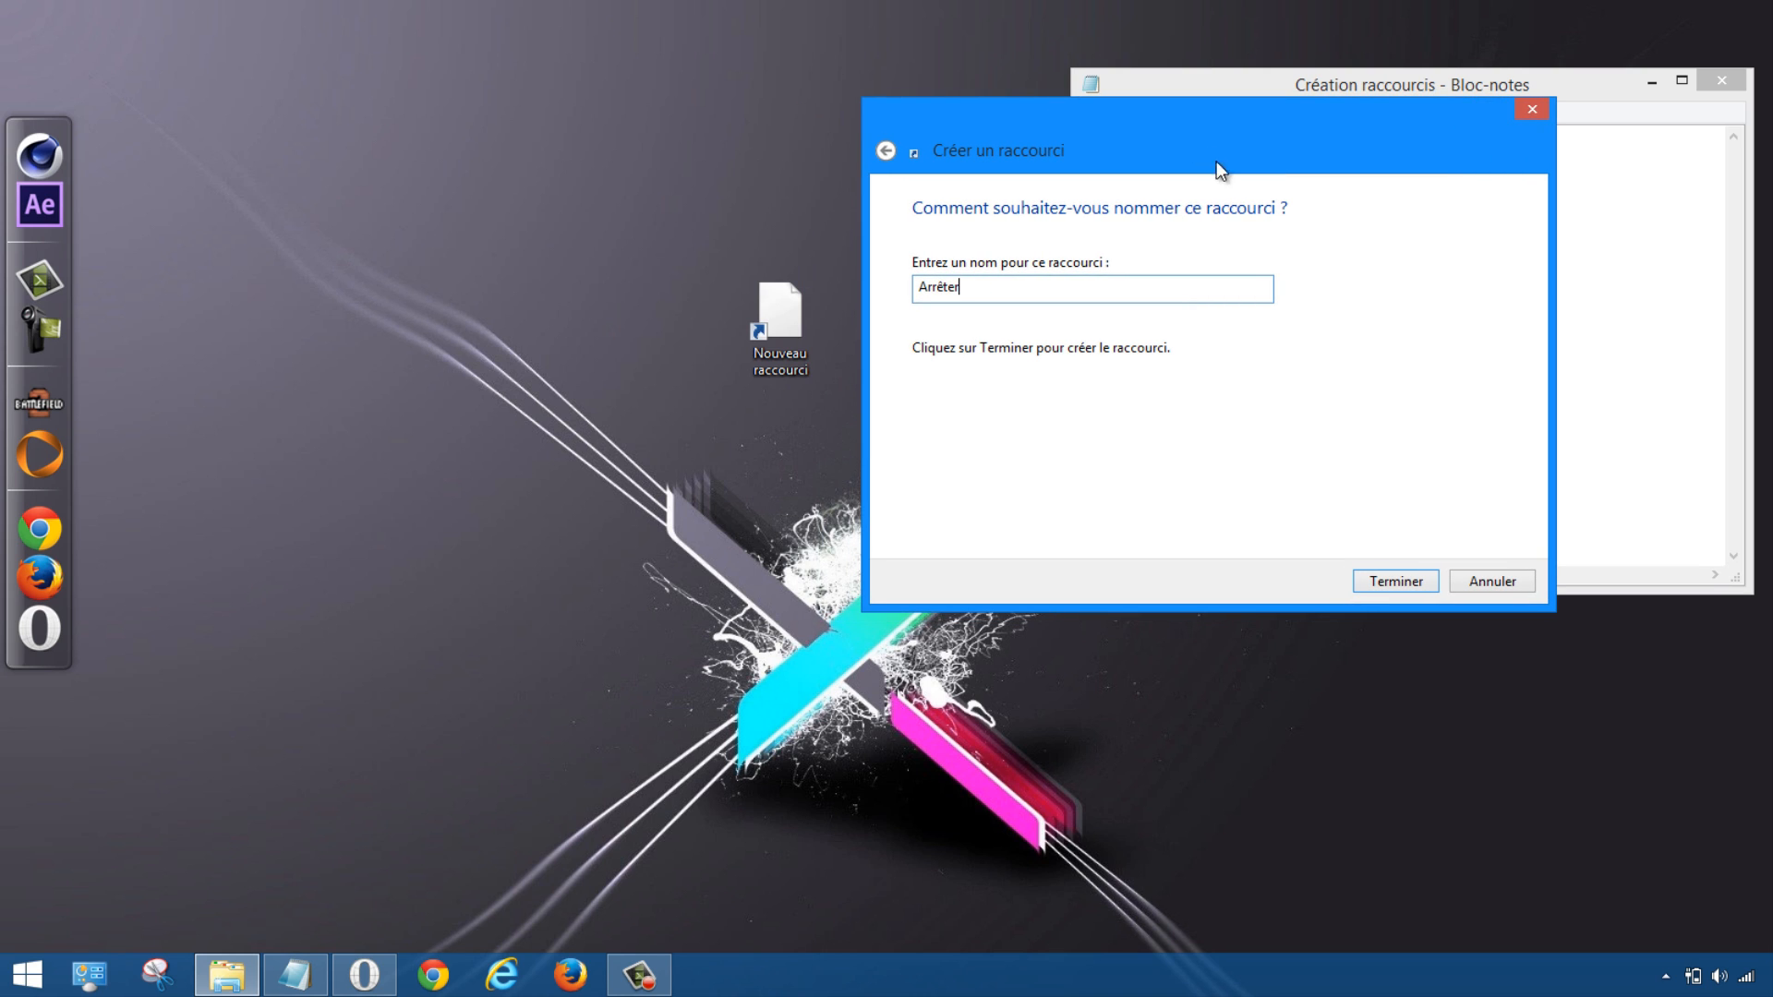
click(1398, 582)
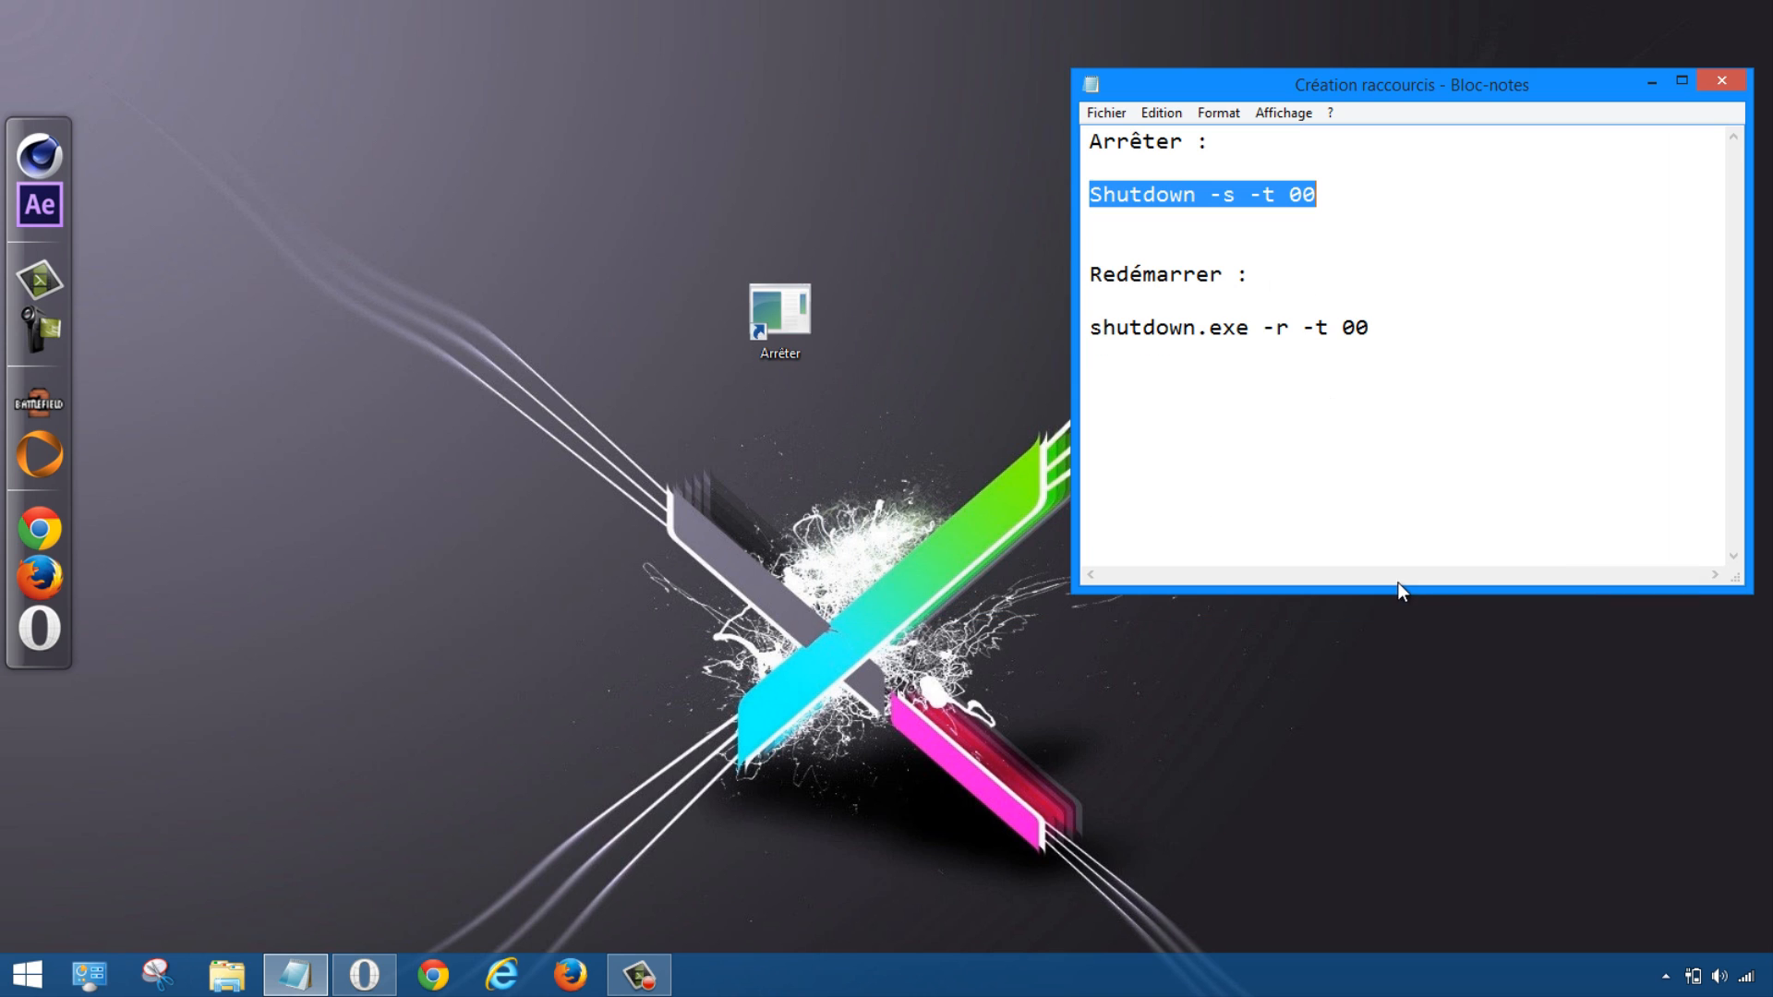
Step: Minimize the Notepad note and reposition the Arrêter shortcut near the upper middle of the desktop
drag(774, 319, 641, 224)
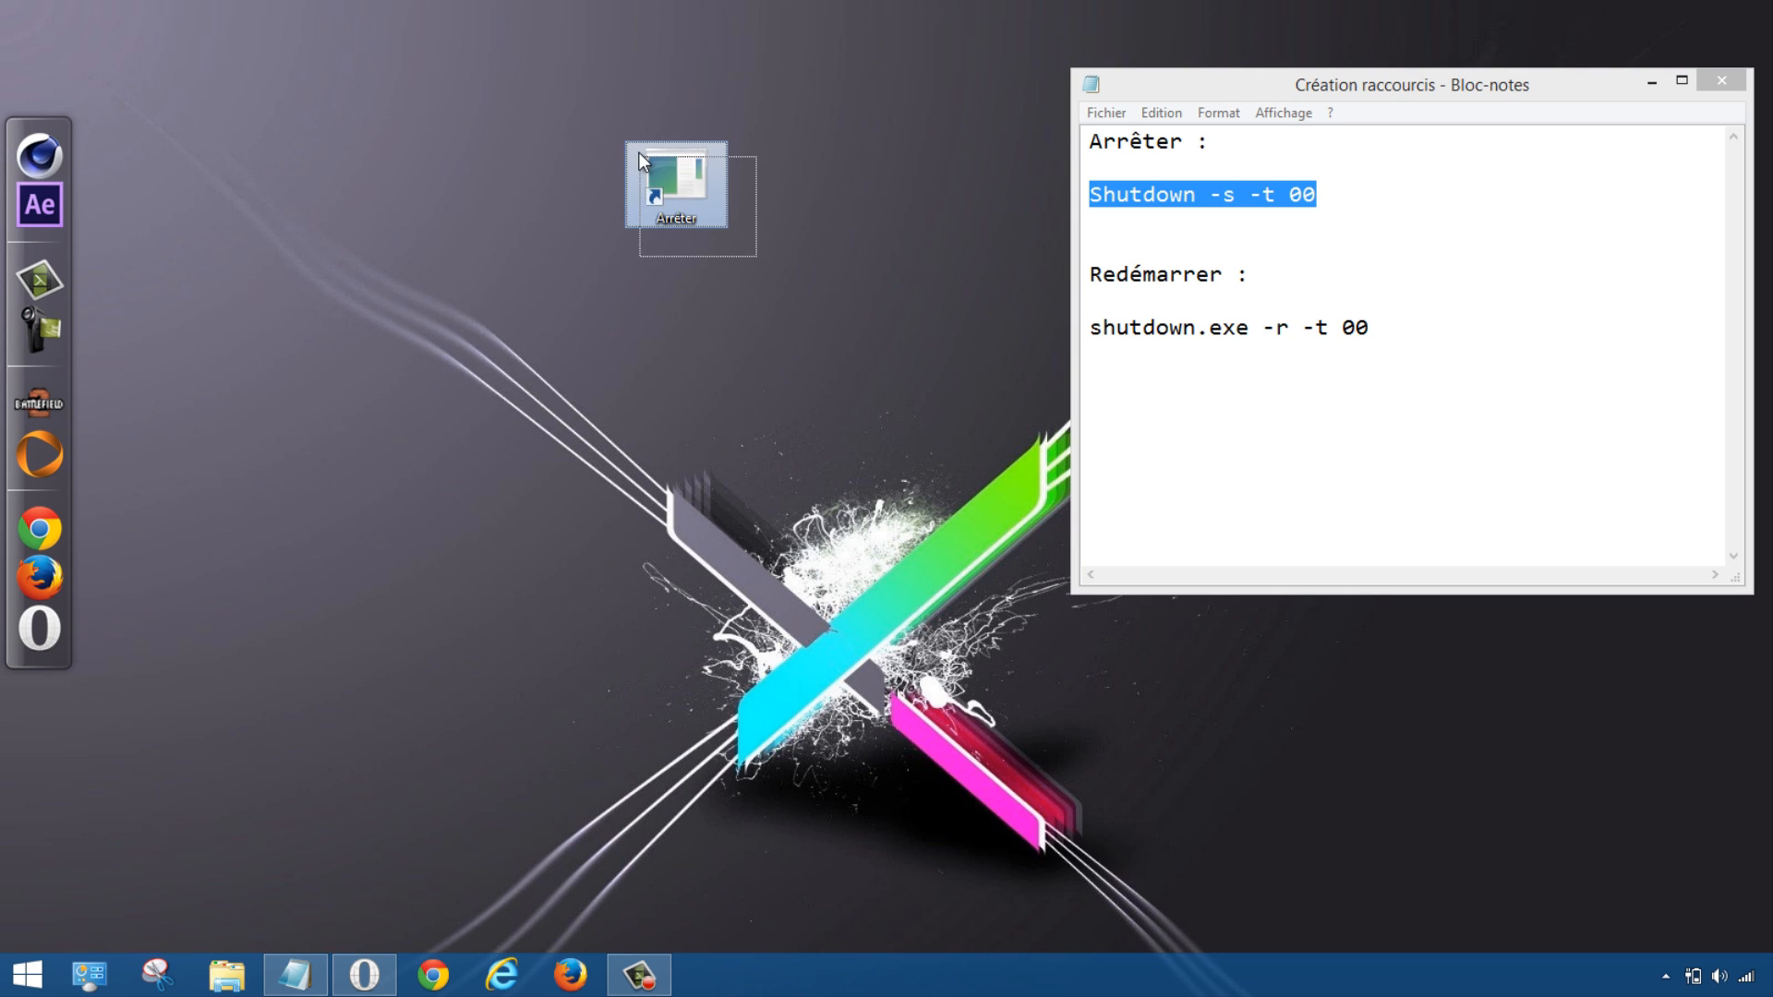
drag(665, 168, 594, 175)
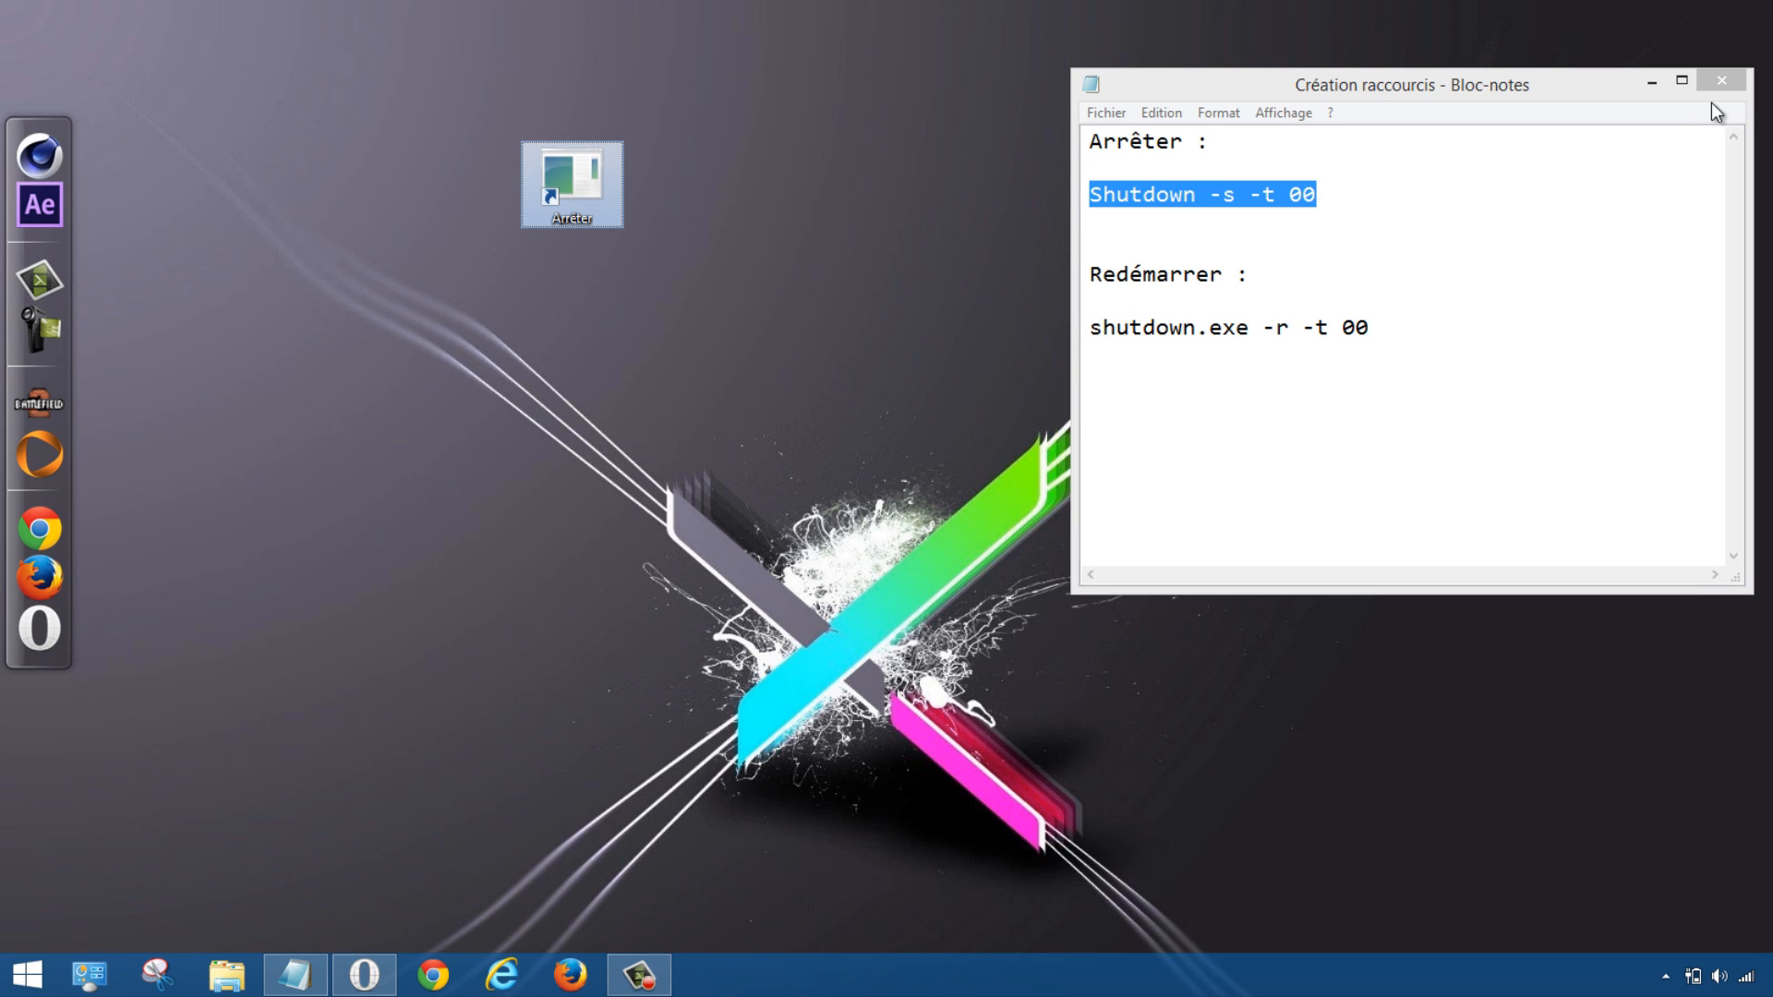
click(1655, 83)
drag(569, 197, 777, 197)
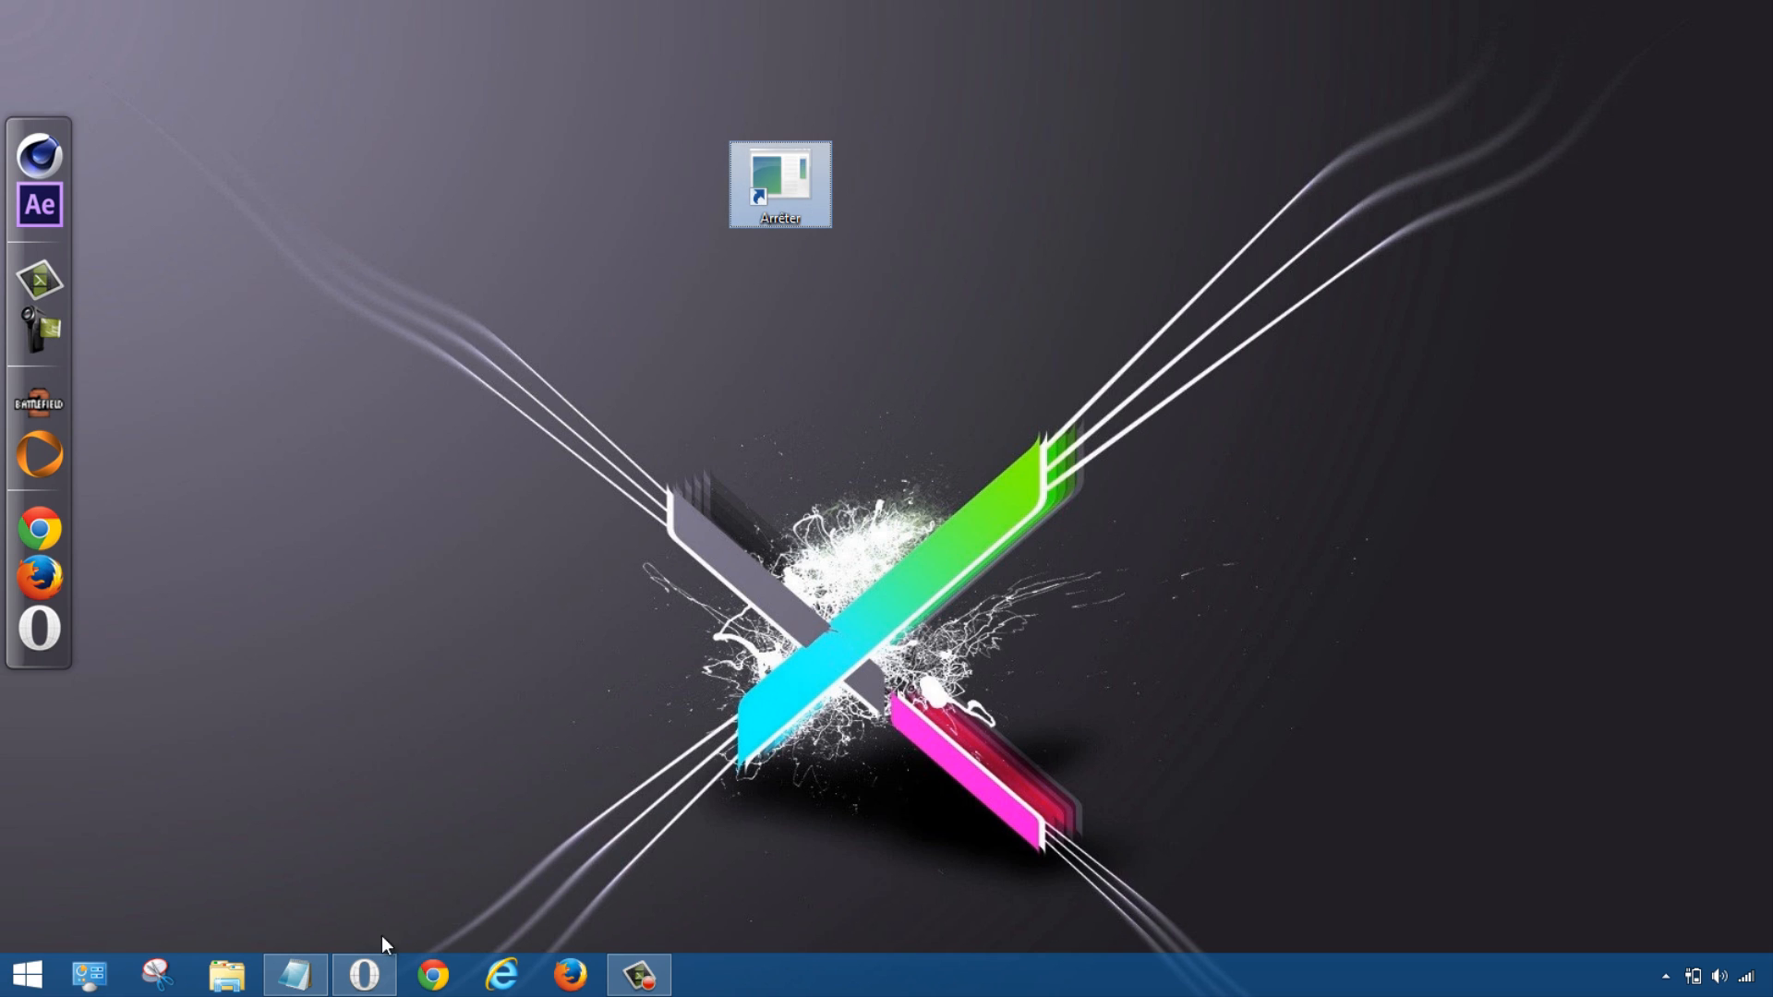
Step: Switch to Opera and download the Other Power Shut Down Metro icon in ICO format to the desktop (Bureau)
click(364, 975)
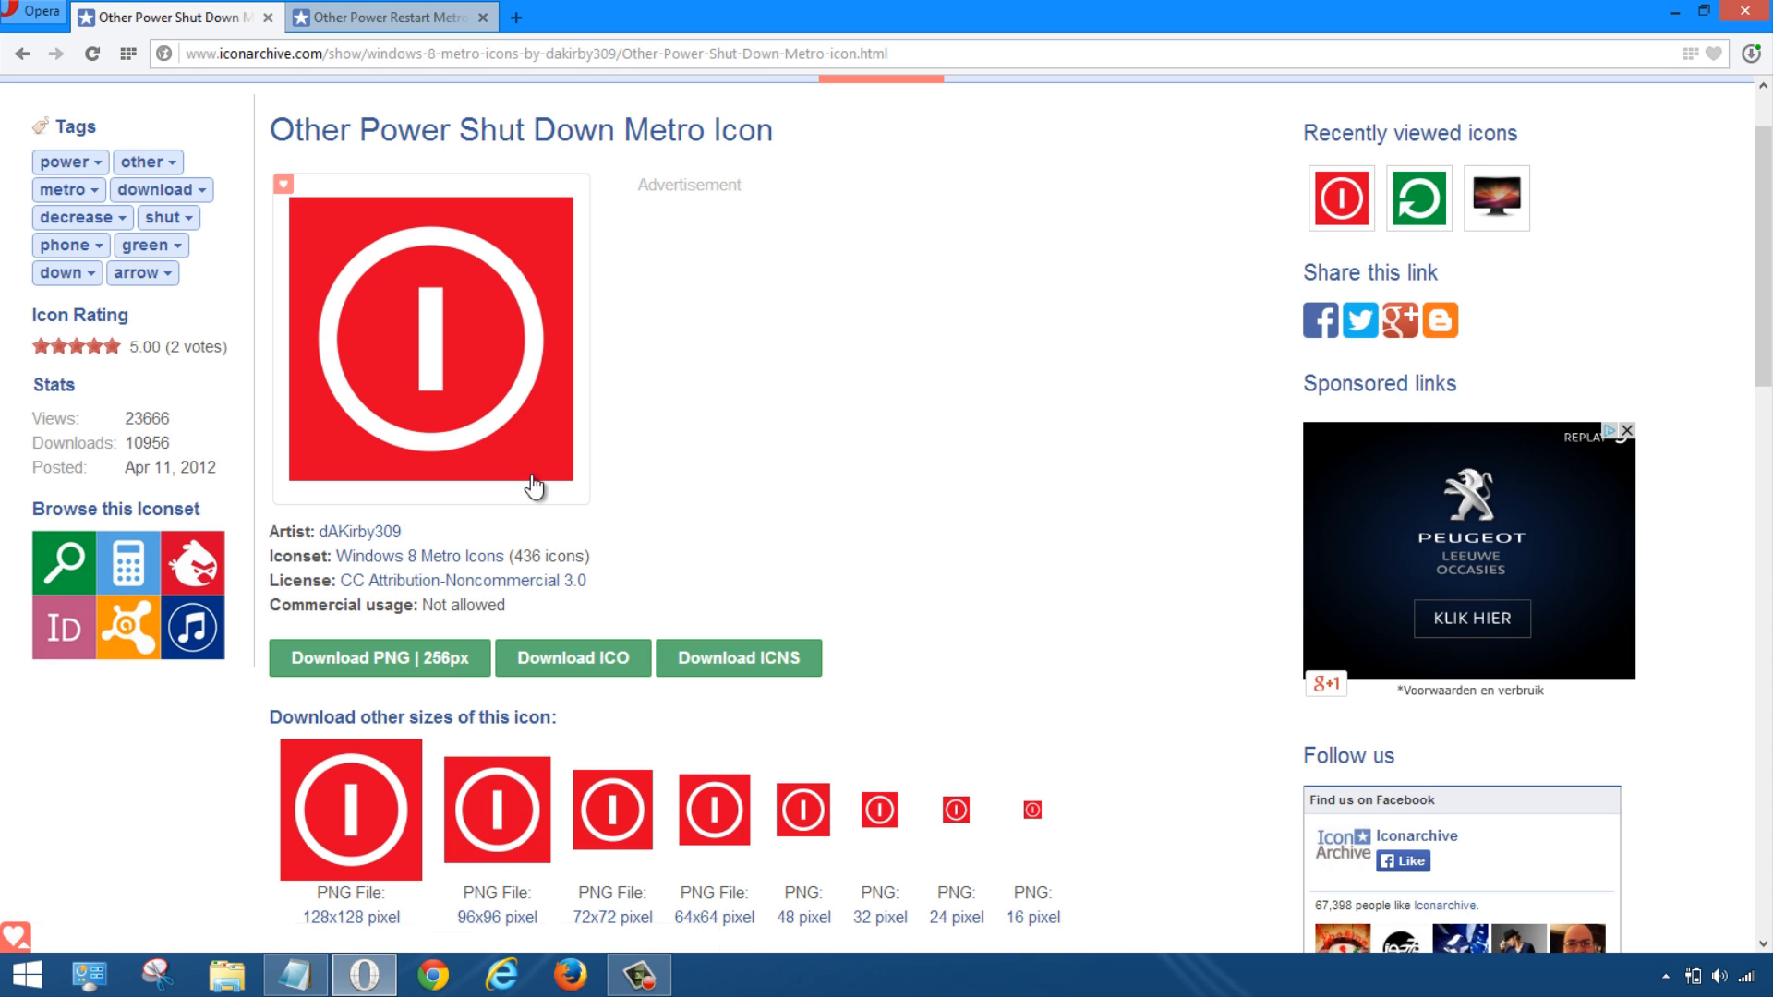
scroll(665, 325, up, 1)
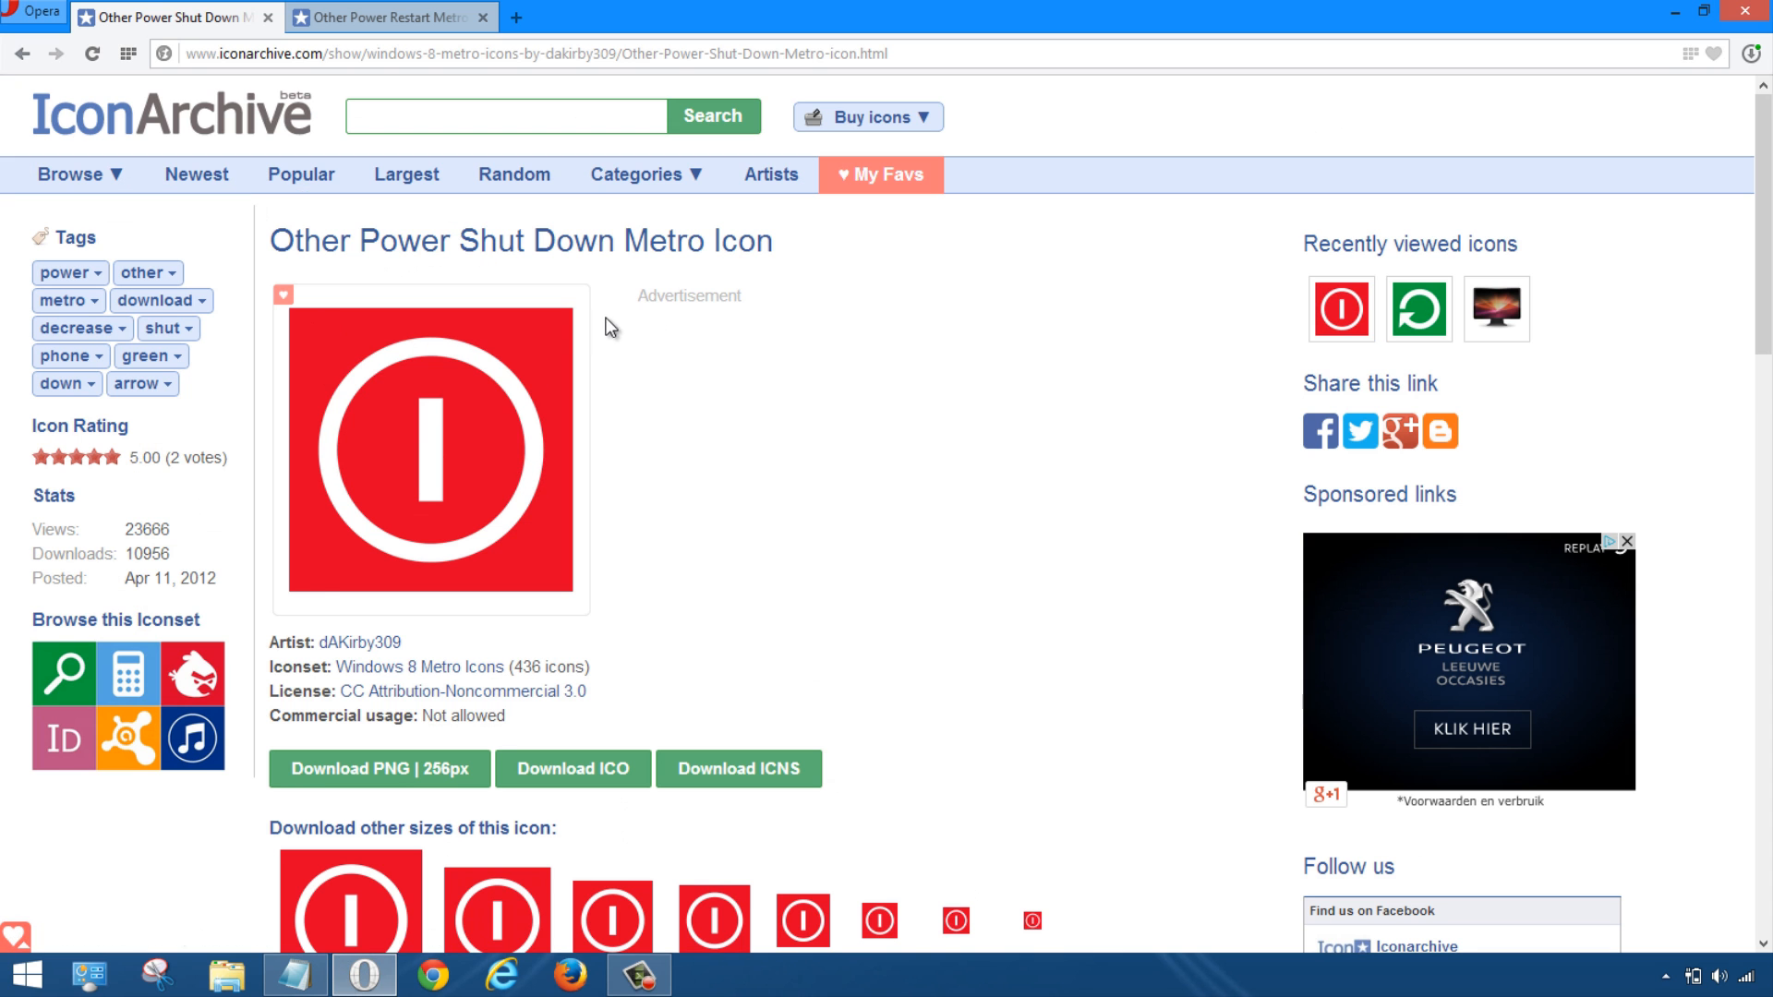
scroll(487, 356, down, 2)
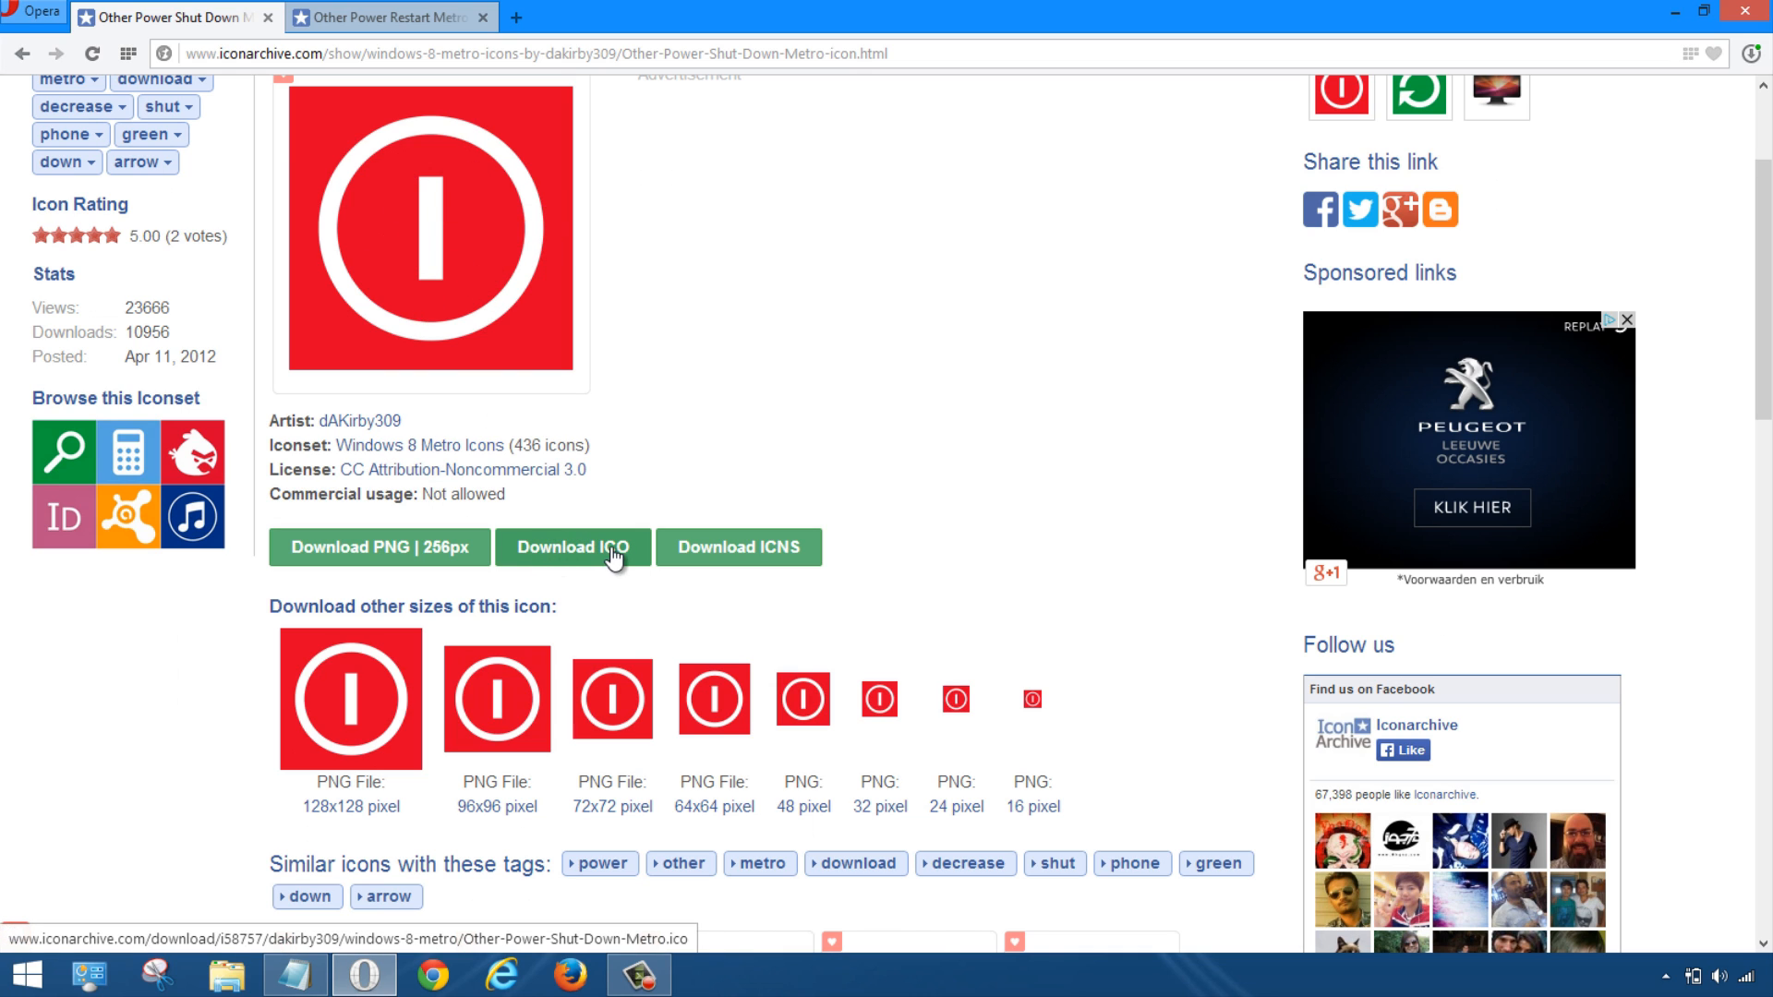
click(564, 547)
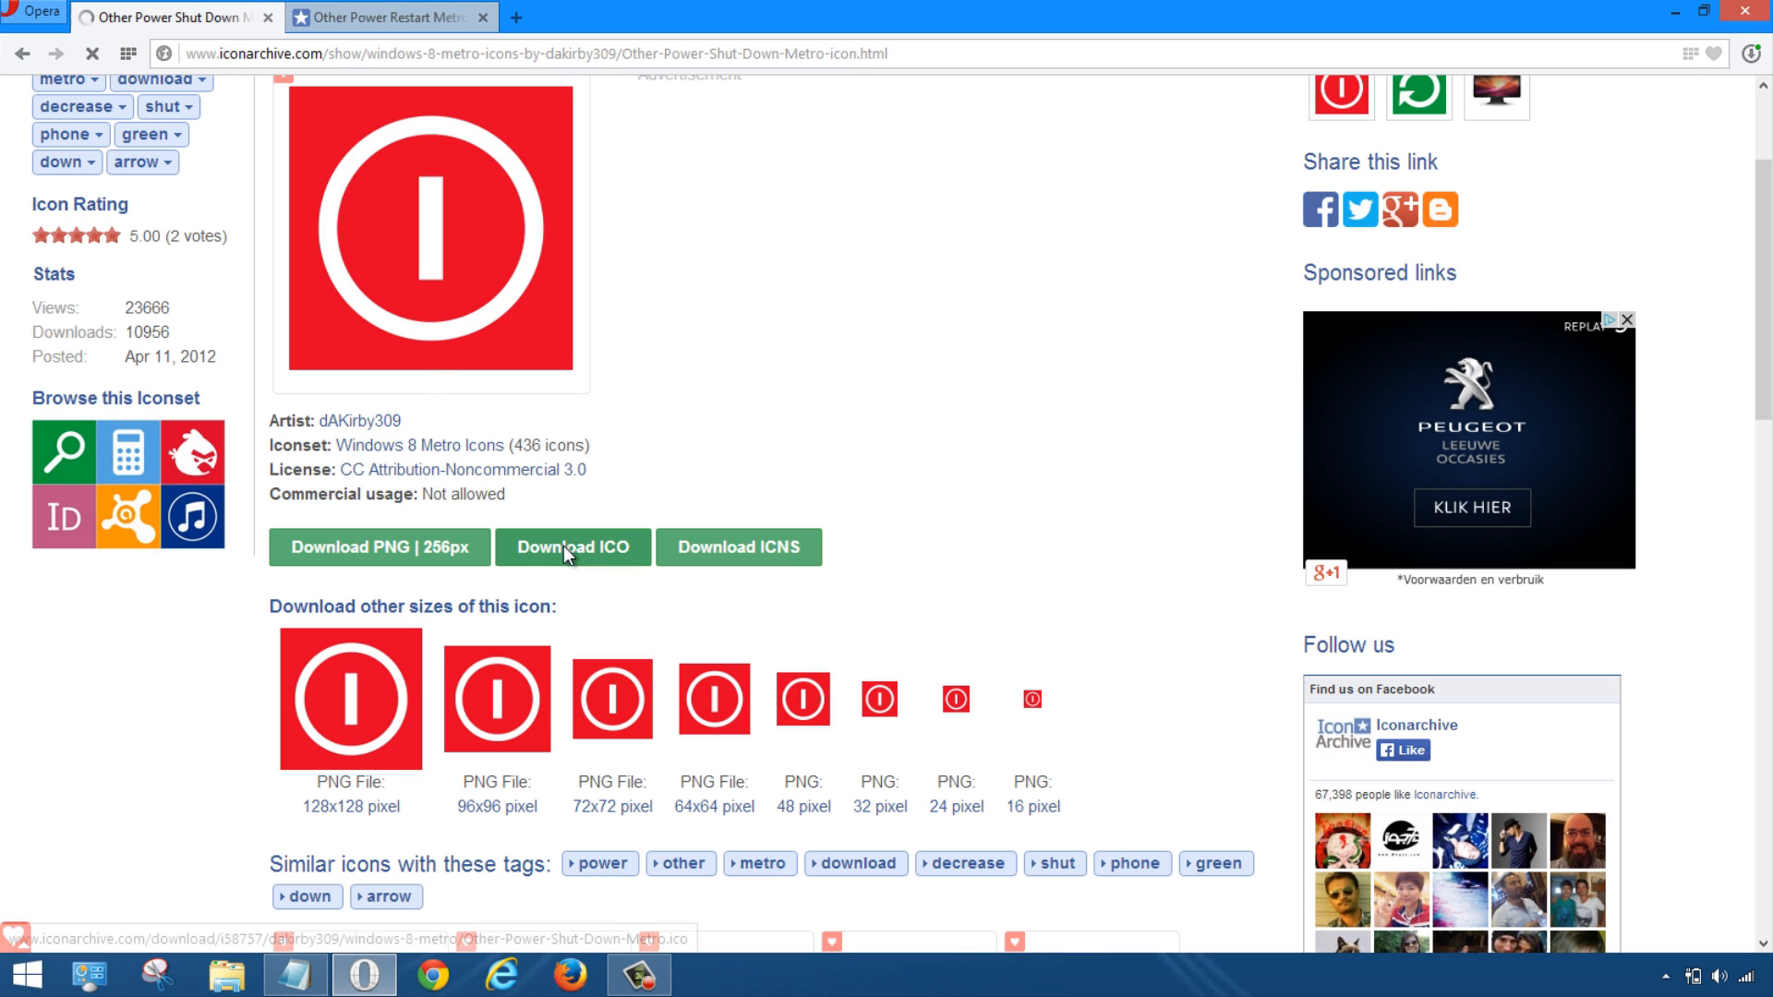
click(443, 338)
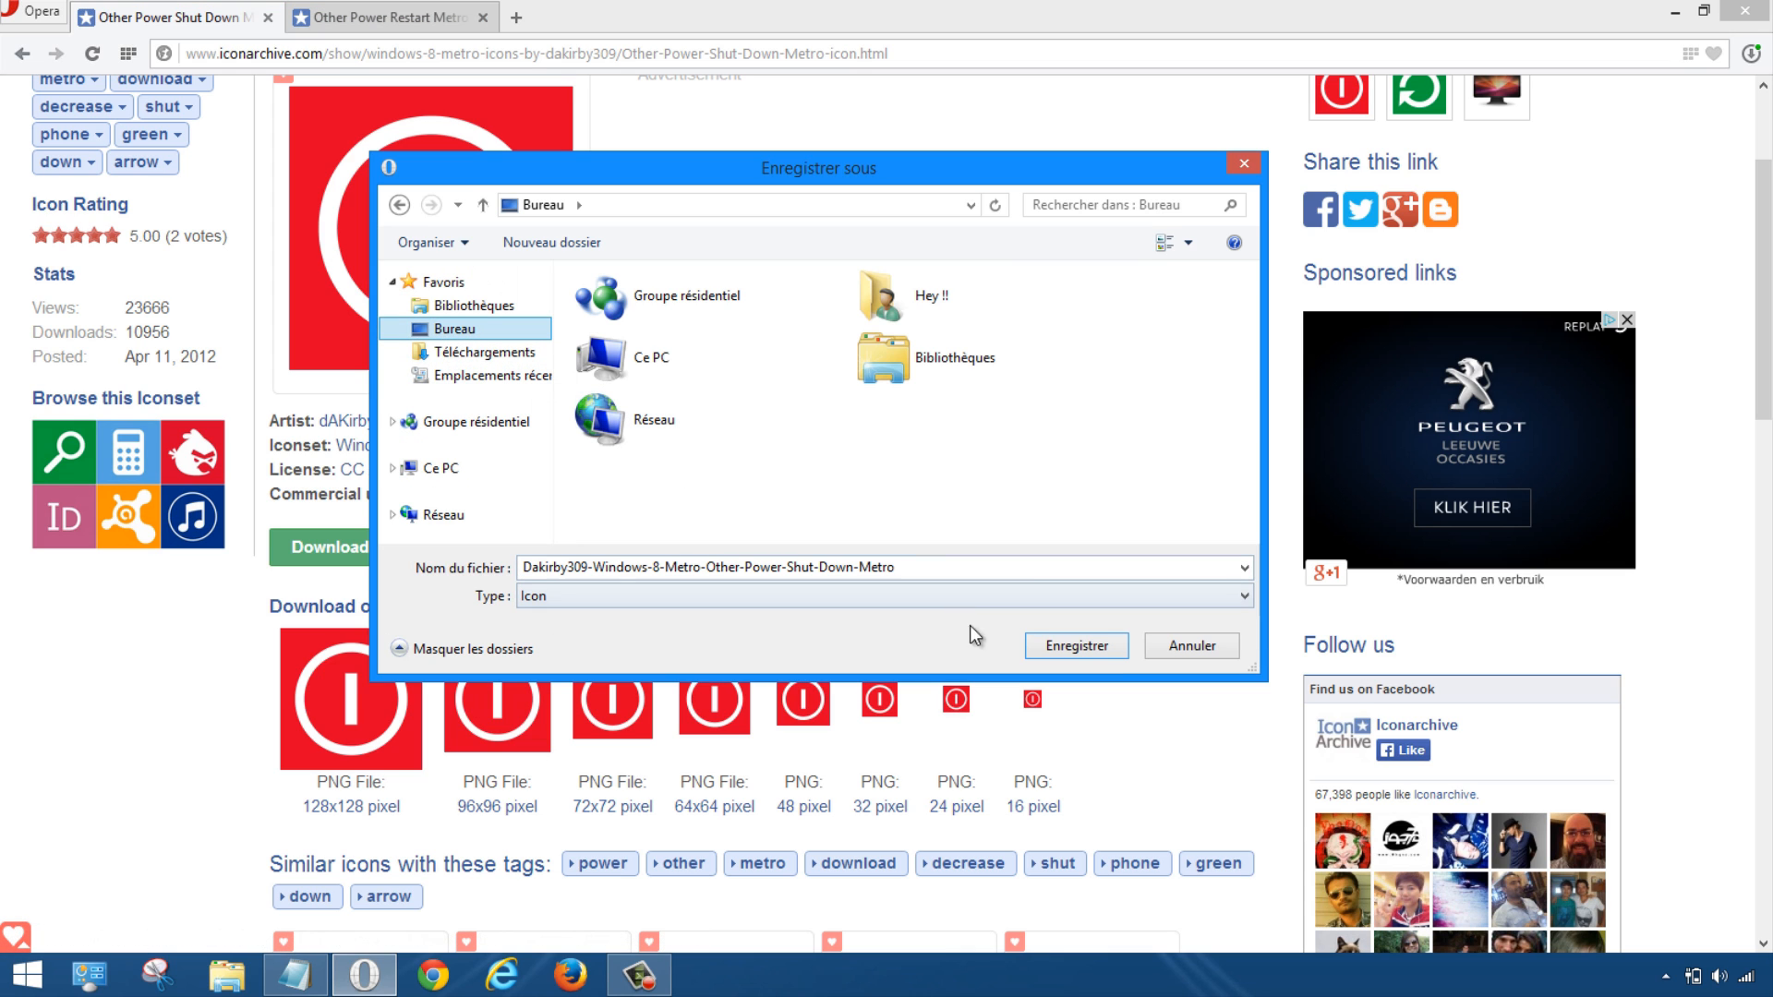
click(1064, 642)
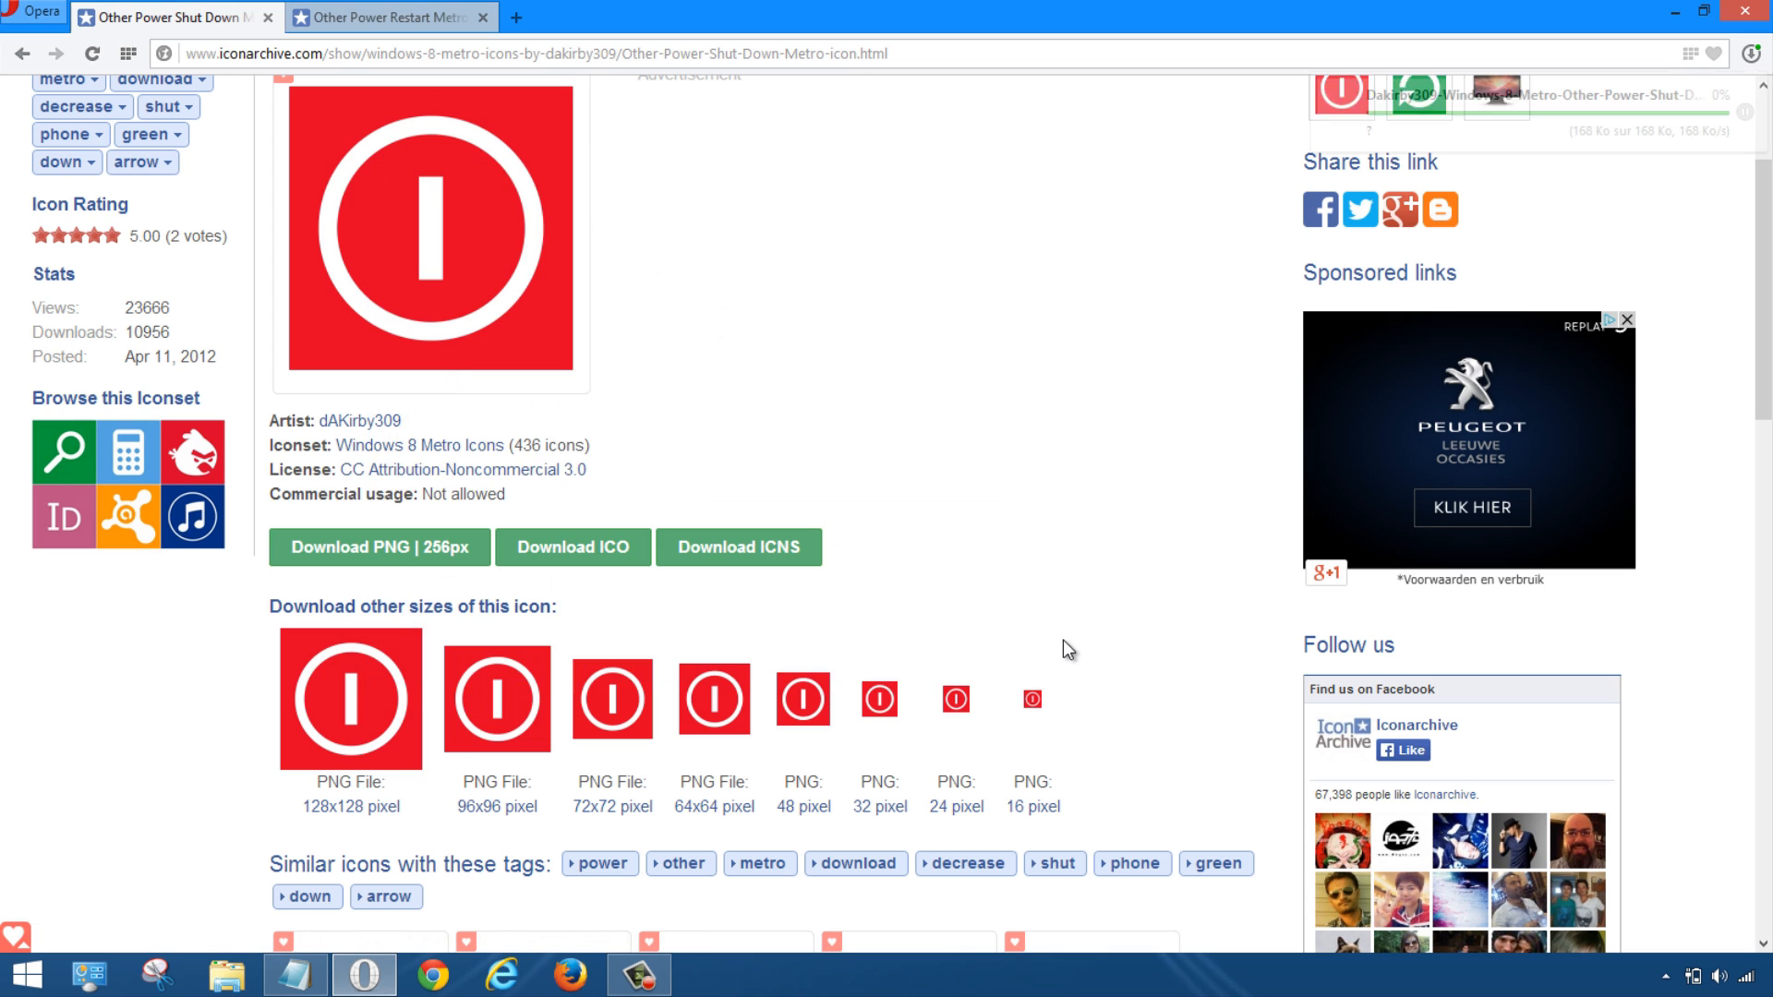
Step: Minimize the browser and move the downloaded shut-down icon file towards the Arrêter shortcut on the desktop
click(1676, 11)
drag(53, 55, 365, 199)
double_click(363, 191)
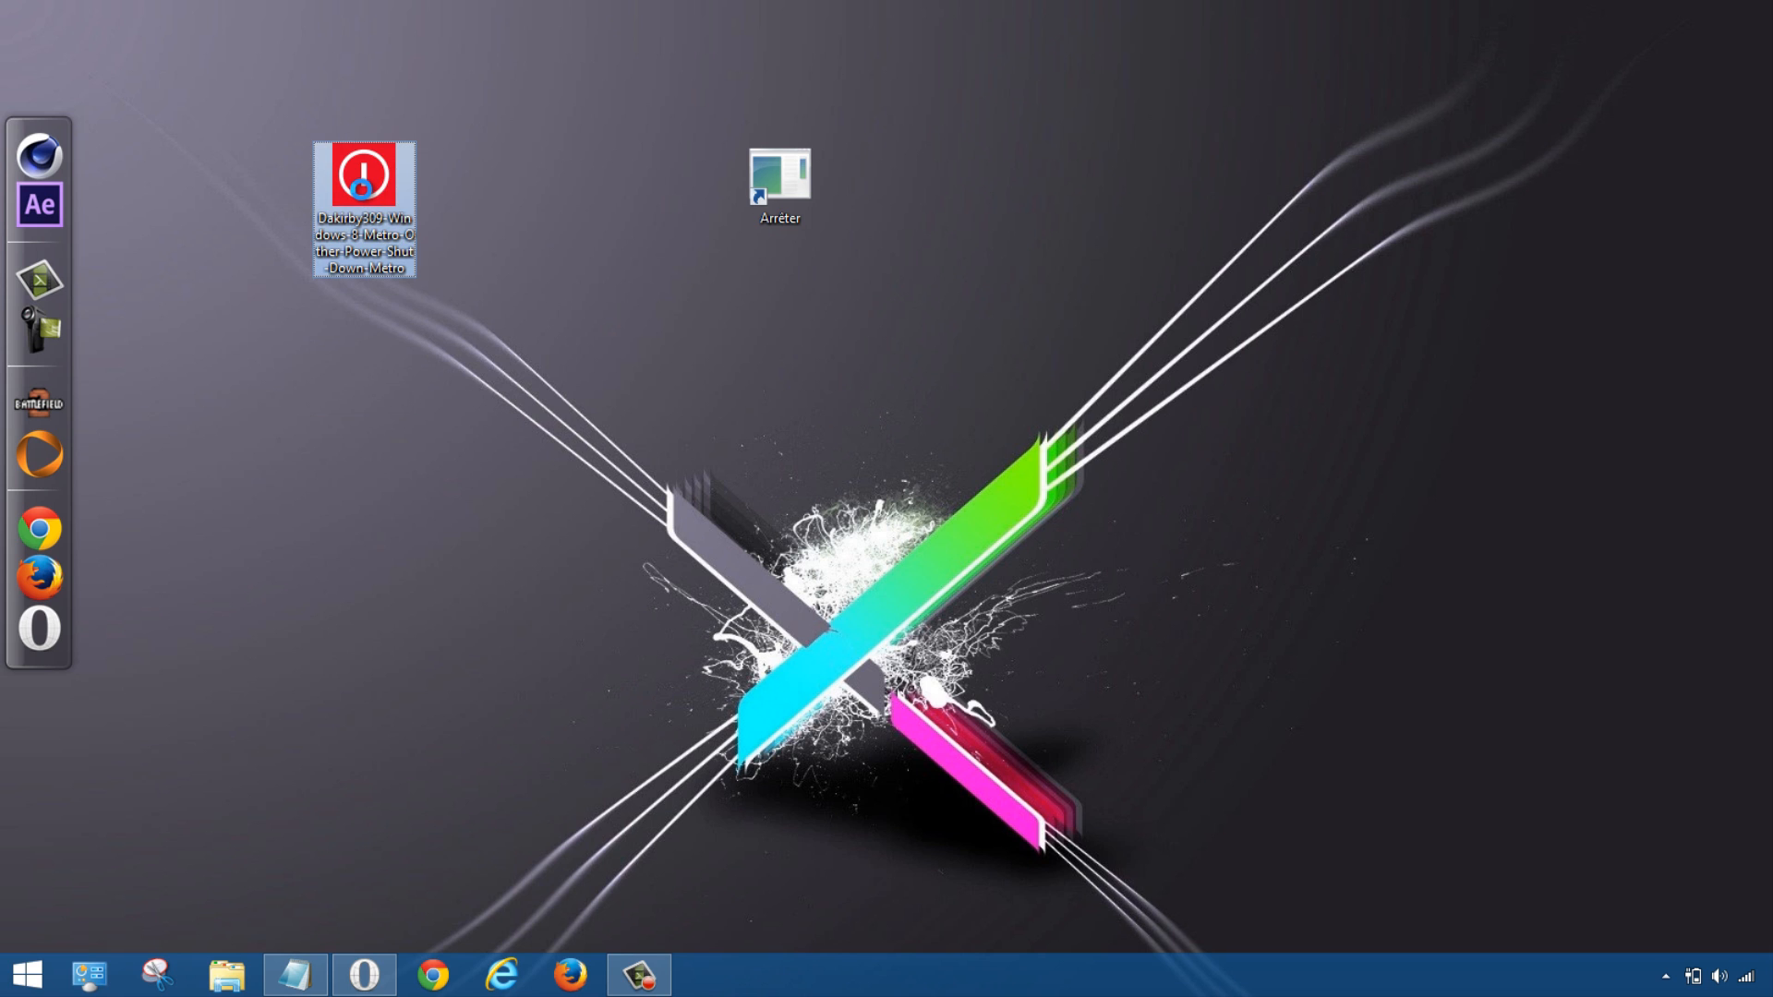
Step: Check the file type of the downloaded shut-down icon in its properties, then close them
right_click(362, 191)
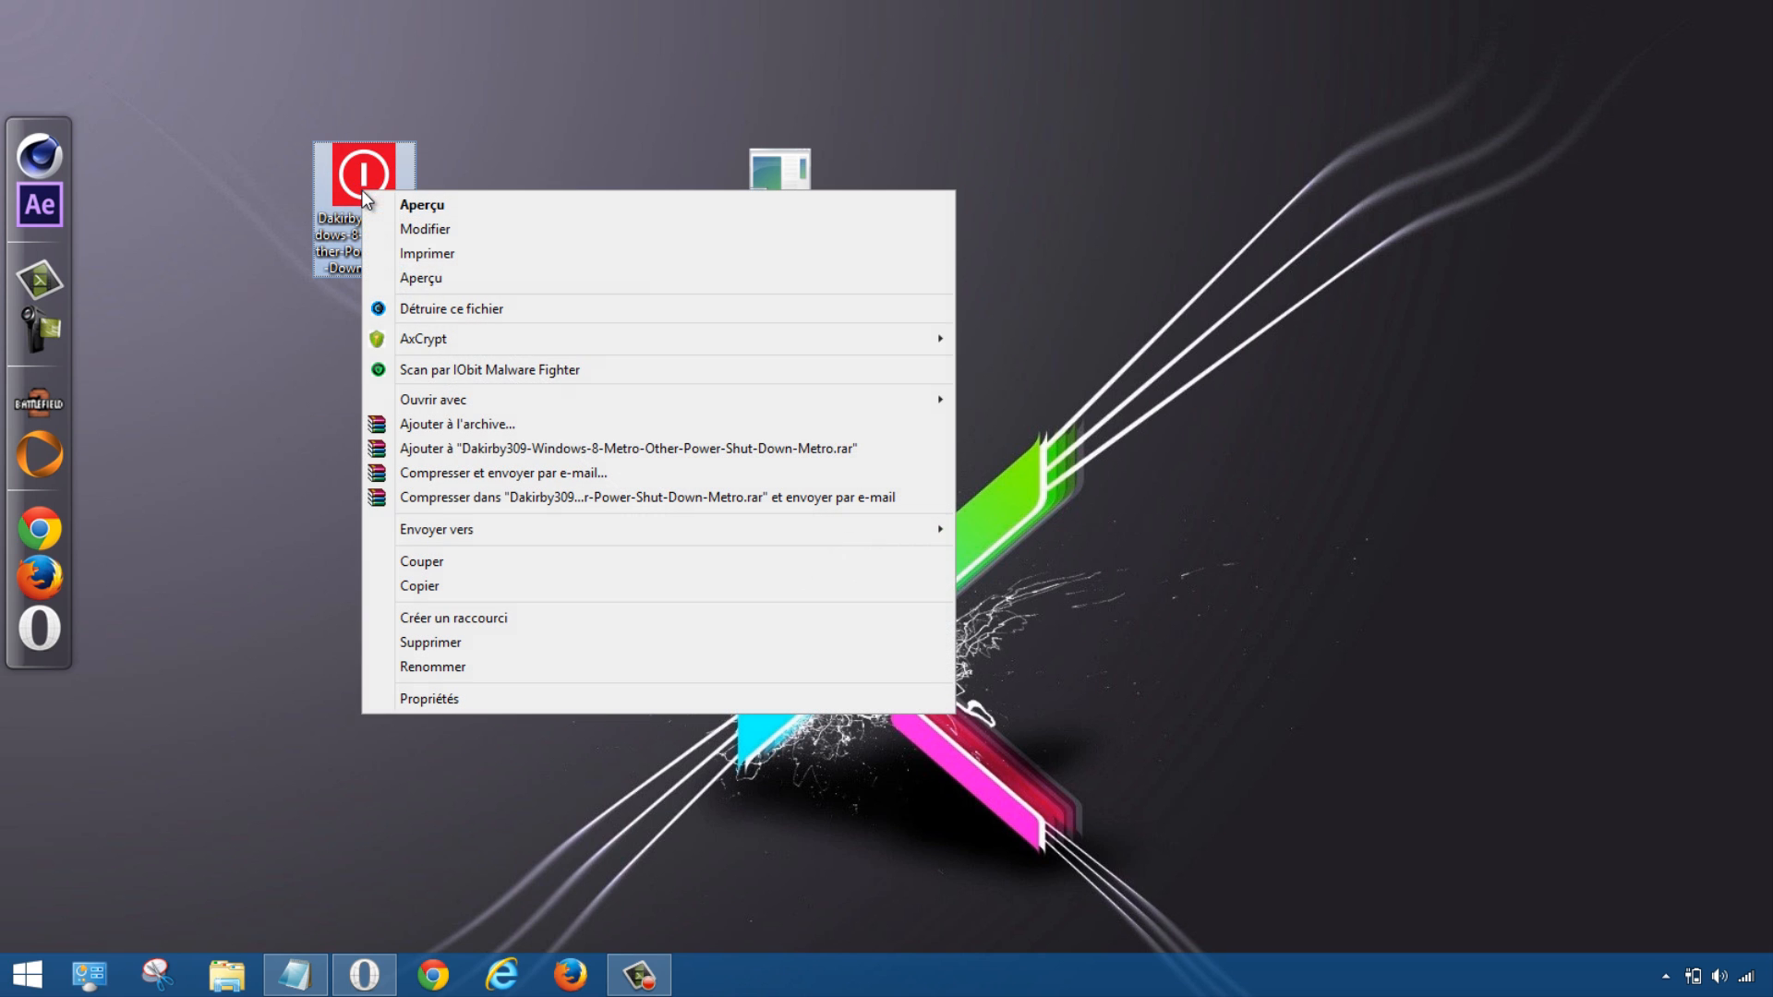
click(450, 699)
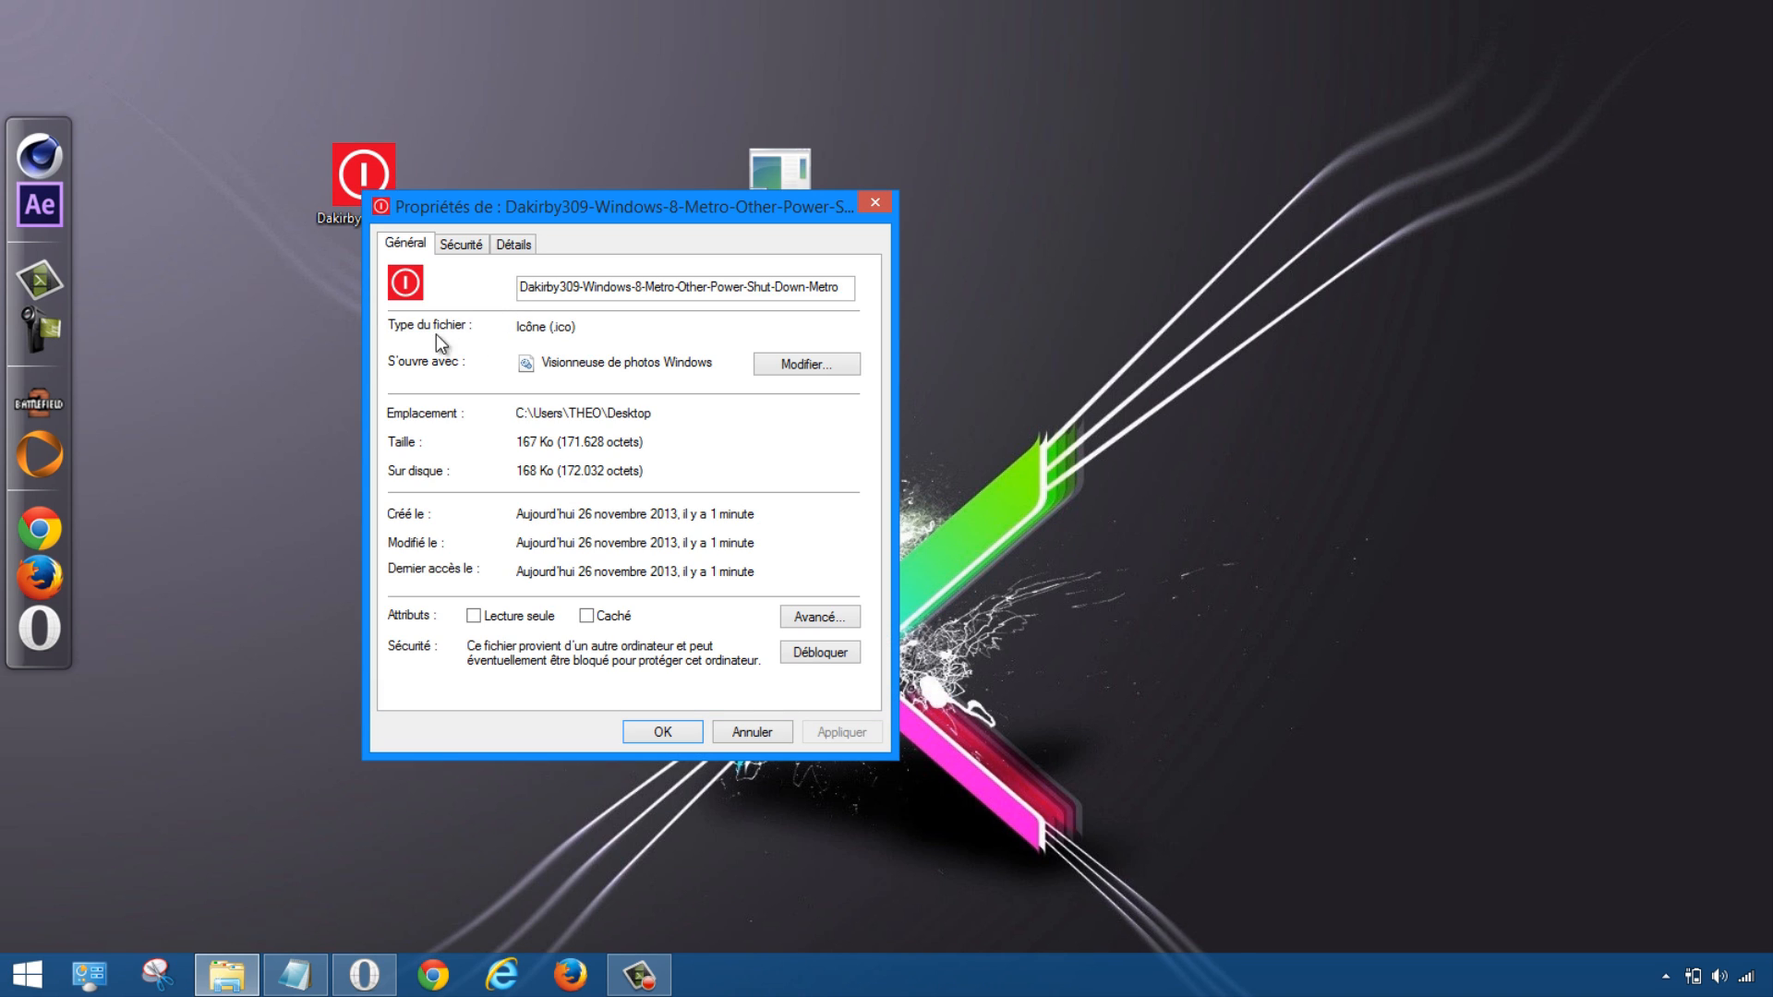
drag(515, 329, 596, 330)
click(523, 340)
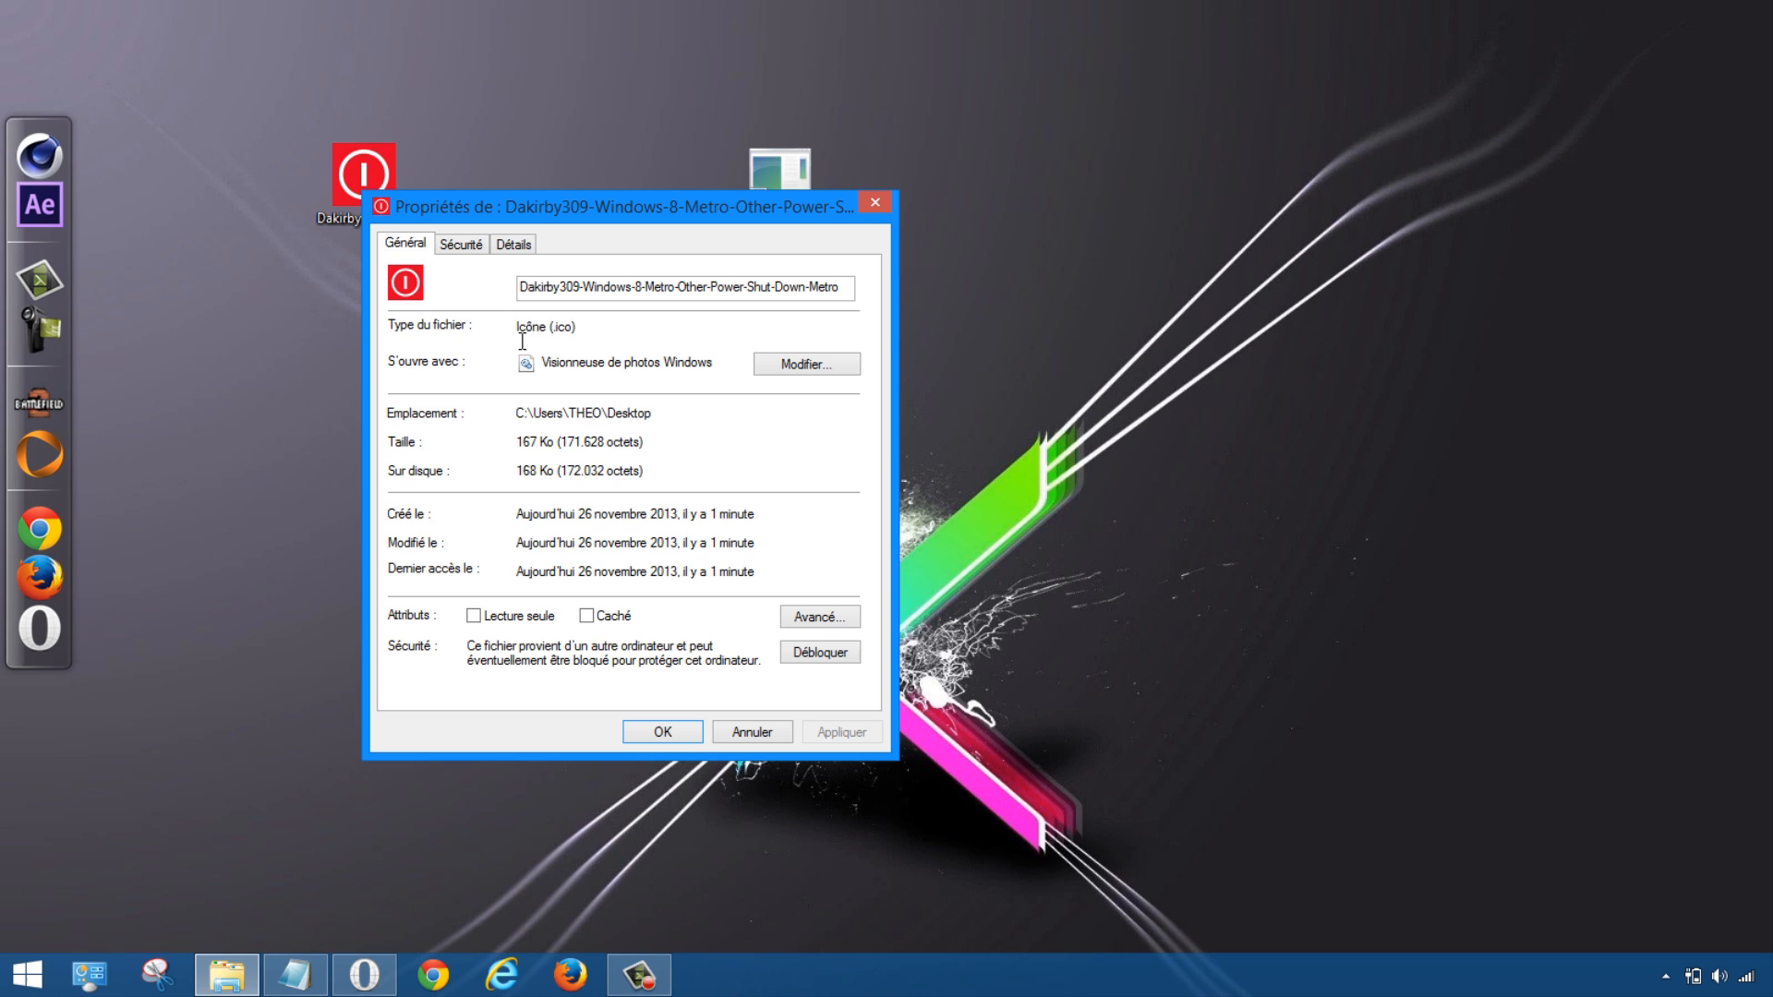
click(635, 735)
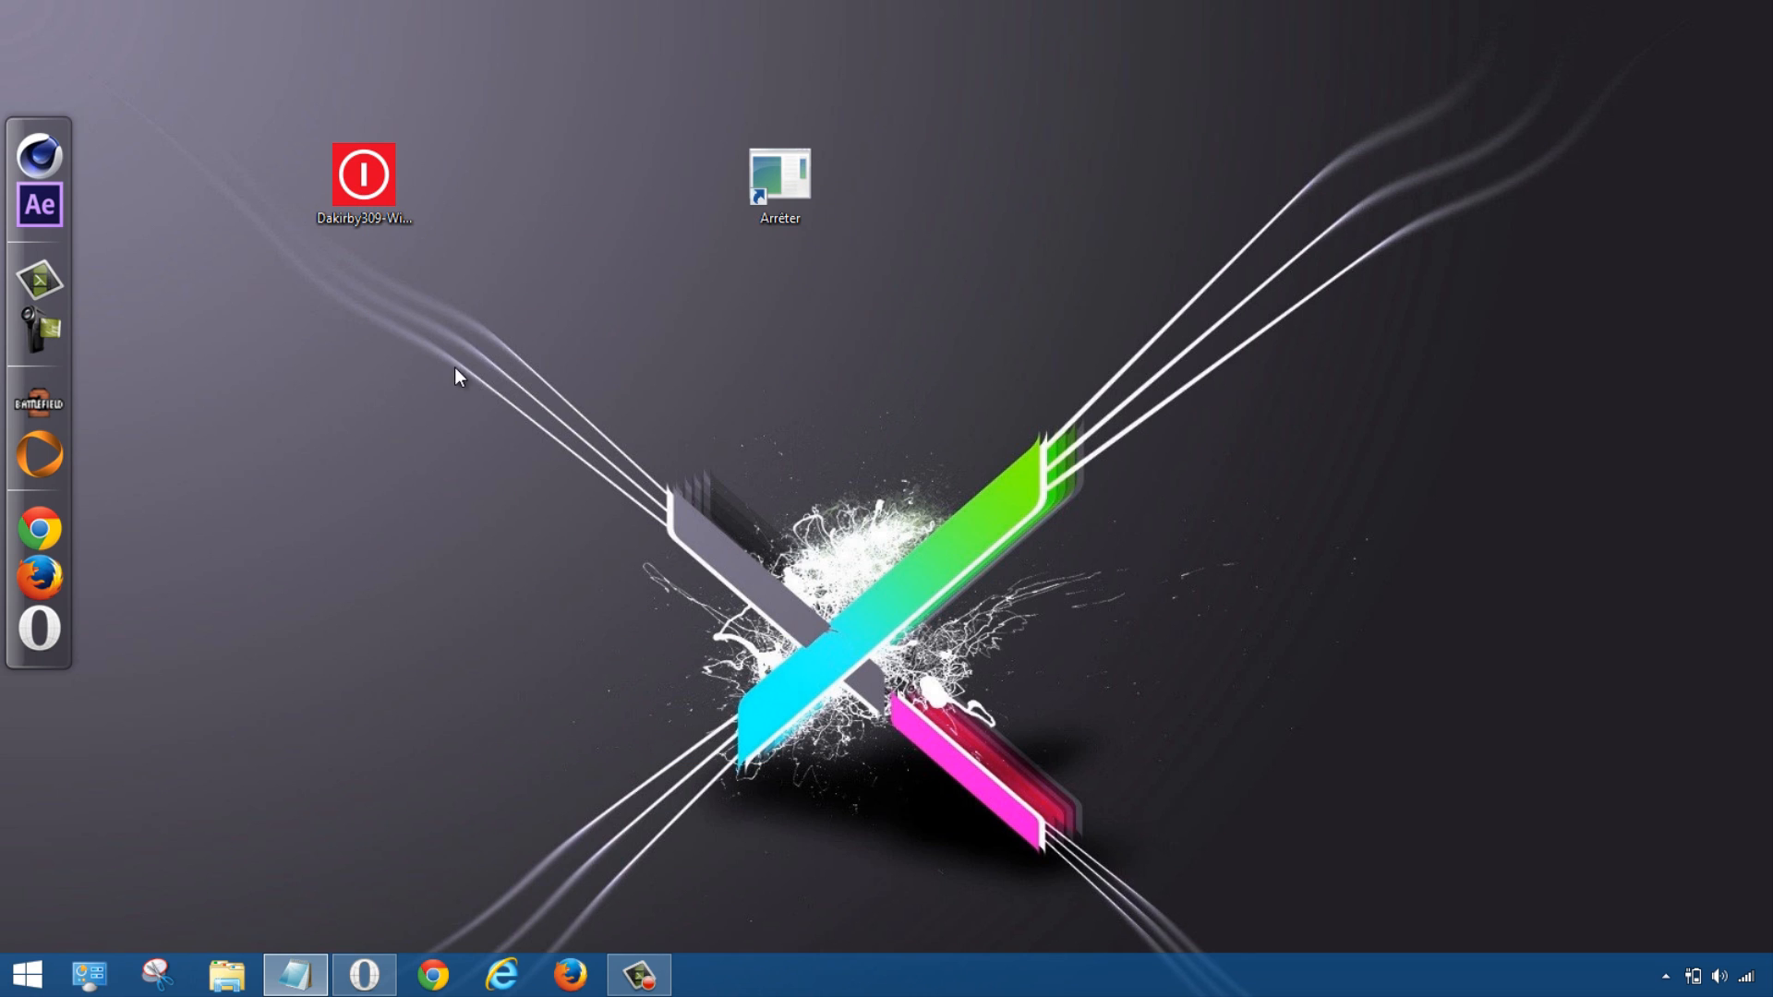
Step: Open the Arrêter shortcut's properties and bring up its icon selection
right_click(771, 174)
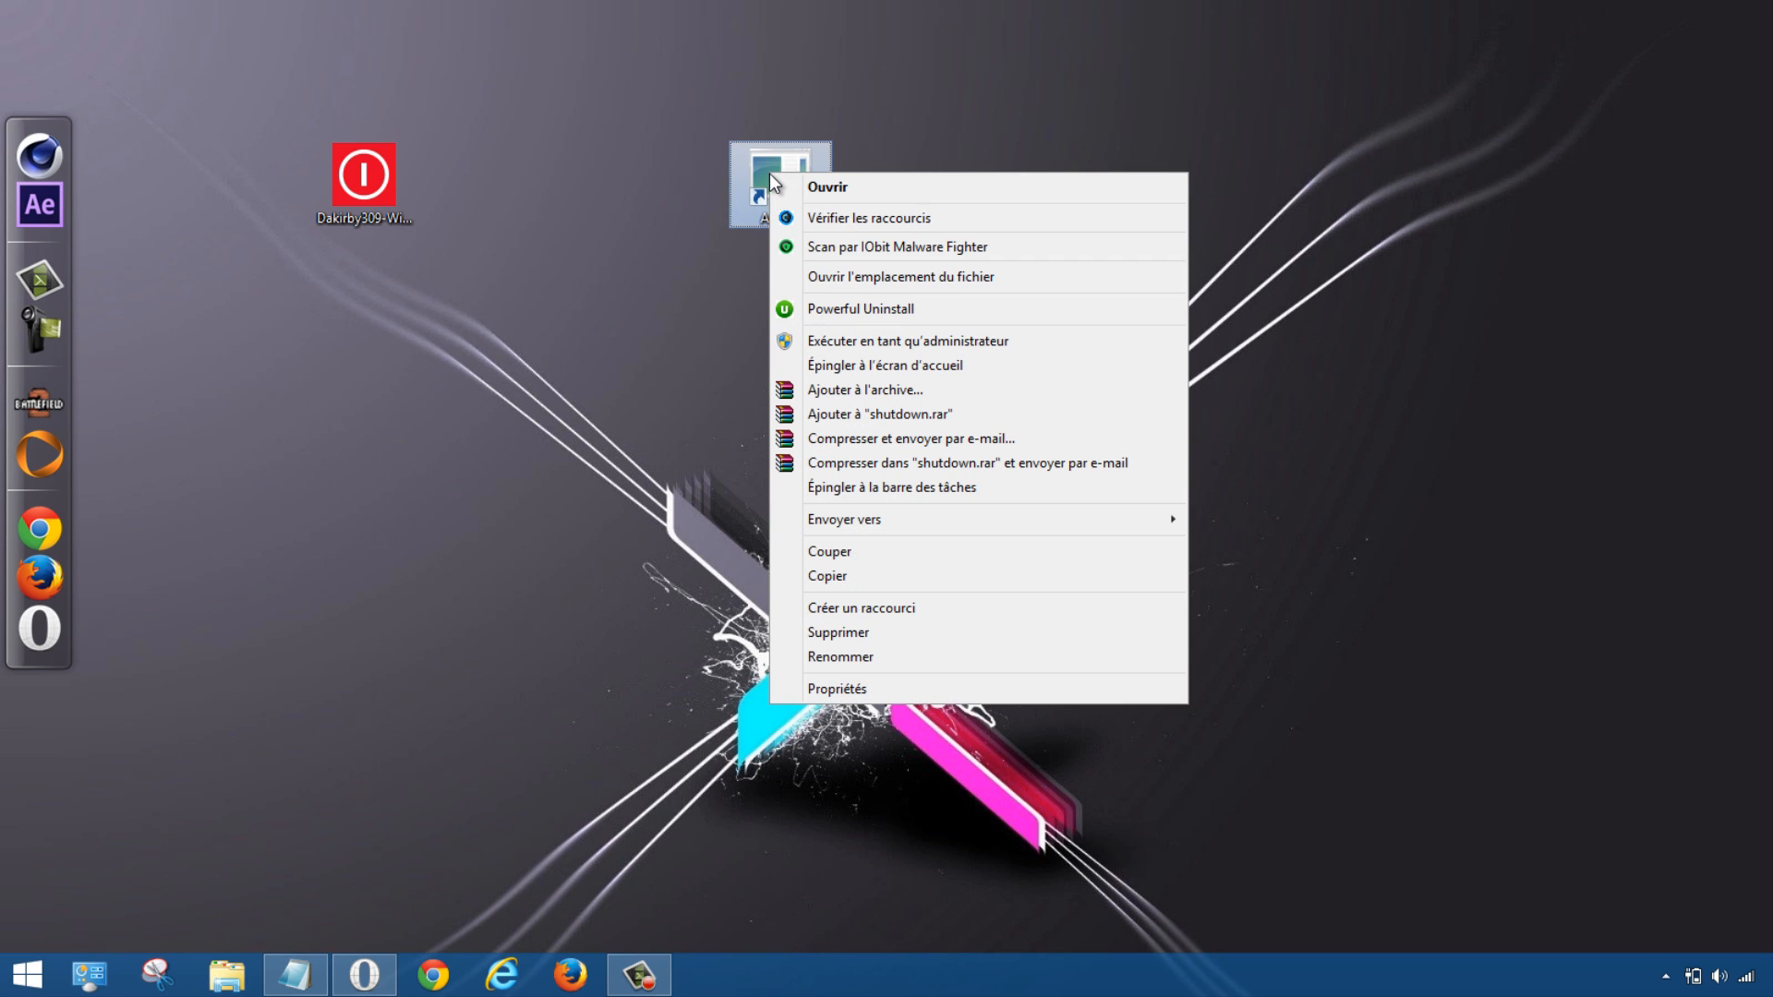
click(843, 689)
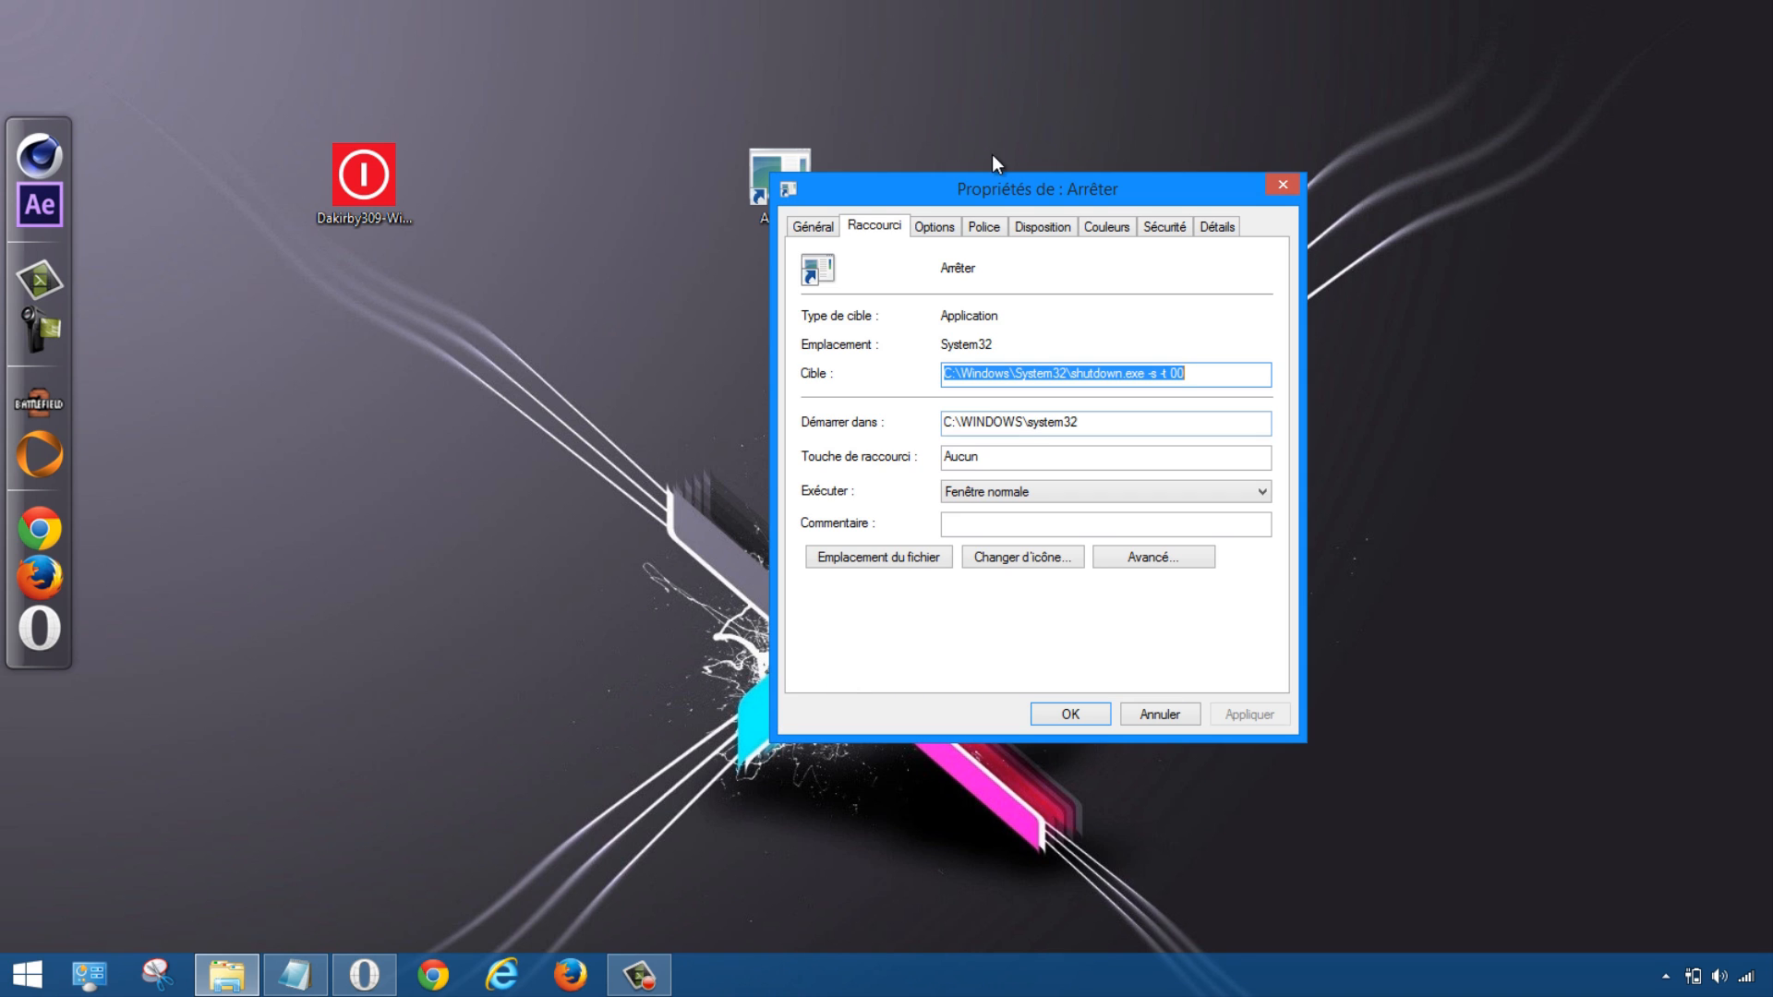
drag(982, 193, 896, 169)
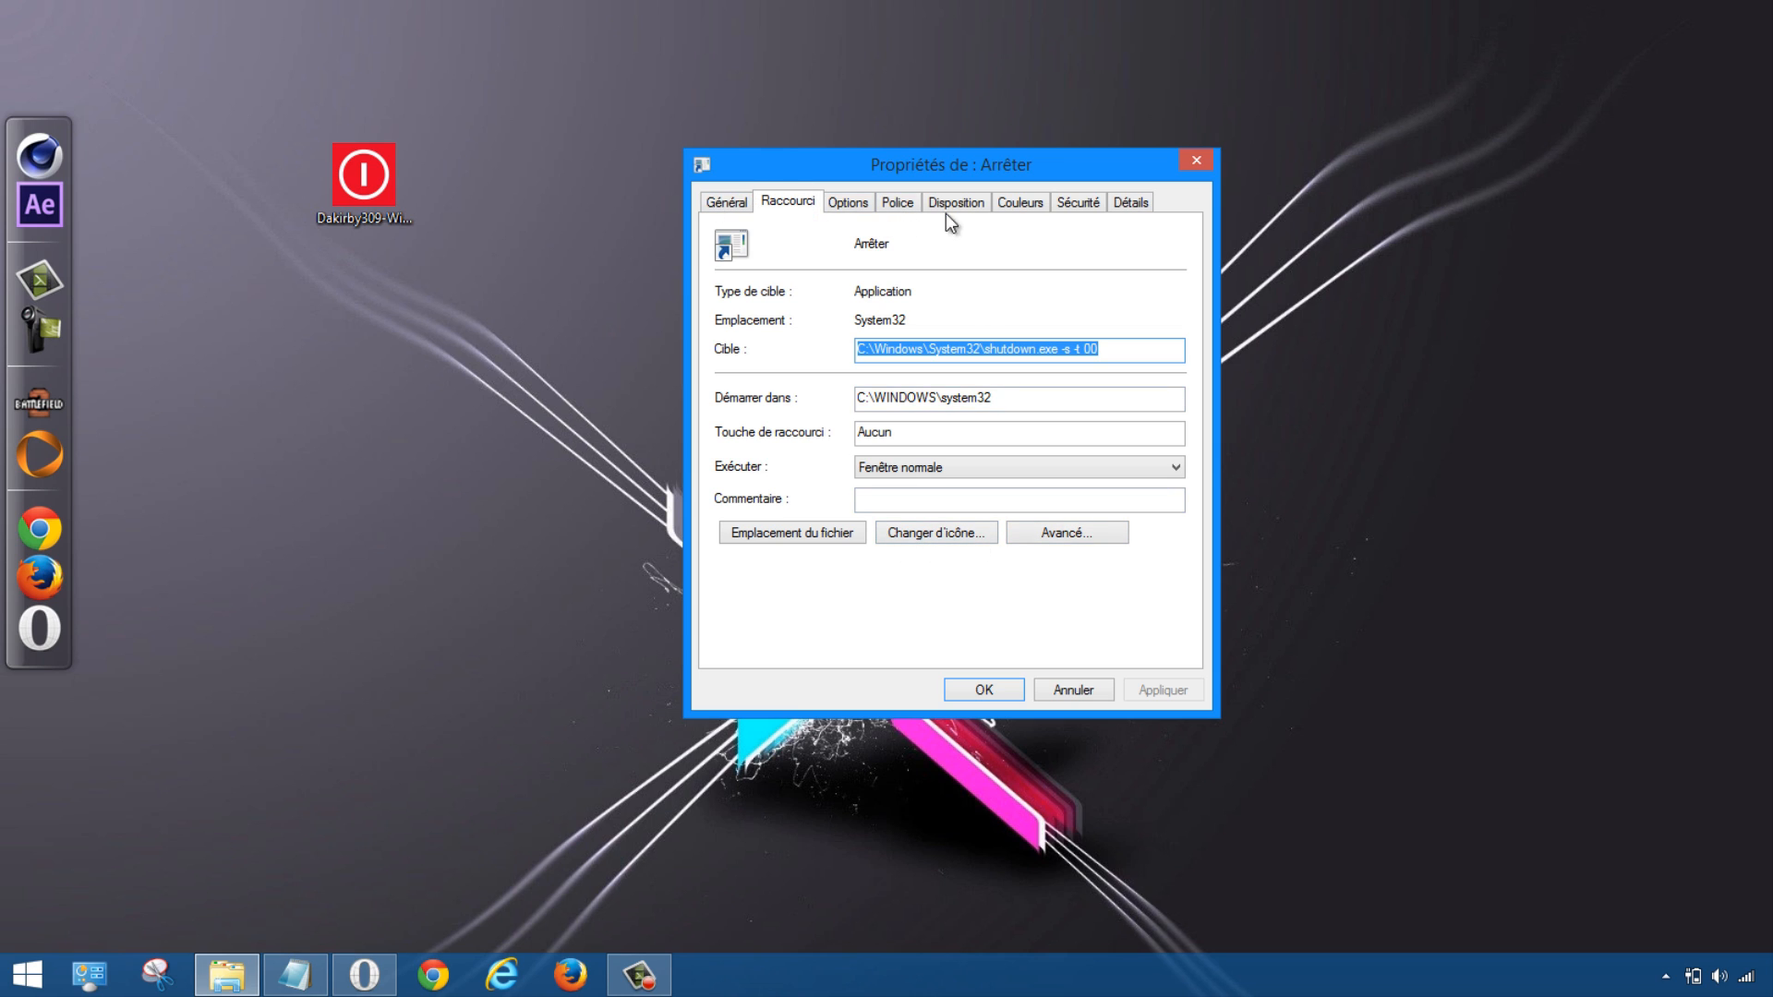
click(912, 533)
click(1064, 497)
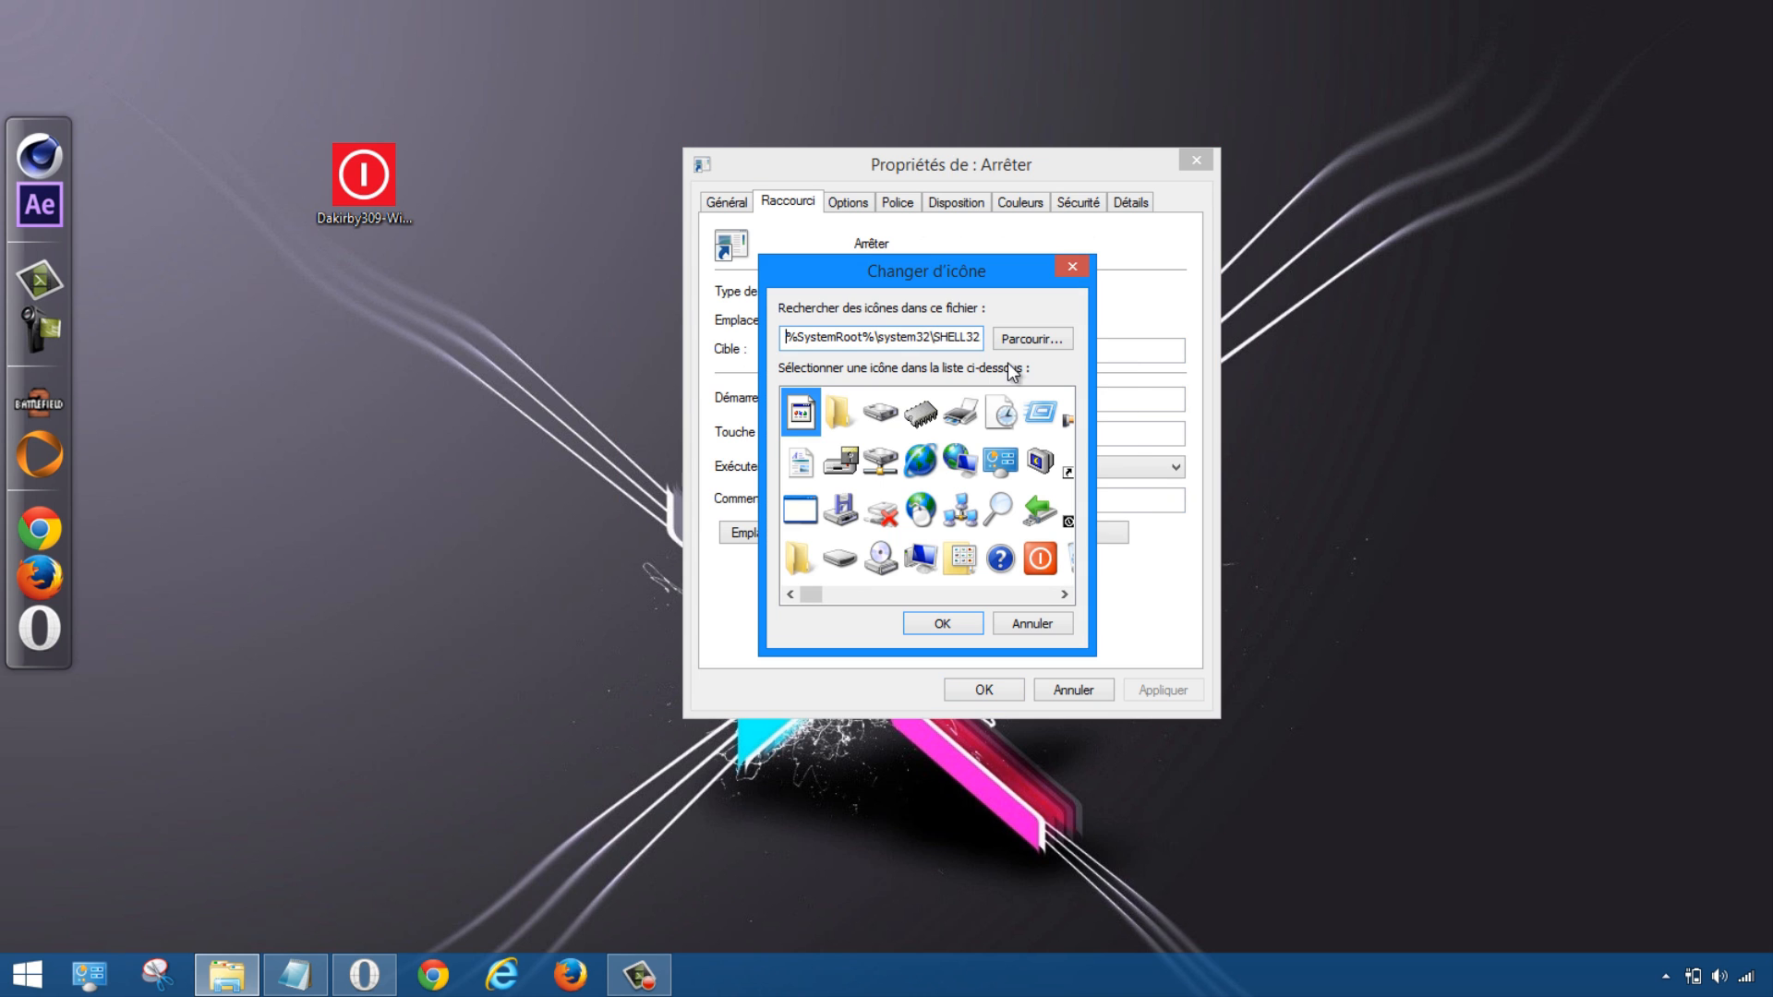
Step: Set the Arrêter shortcut's icon to the downloaded Other-Power-Shut-Down-Metro file from the desktop and apply the change
click(1019, 343)
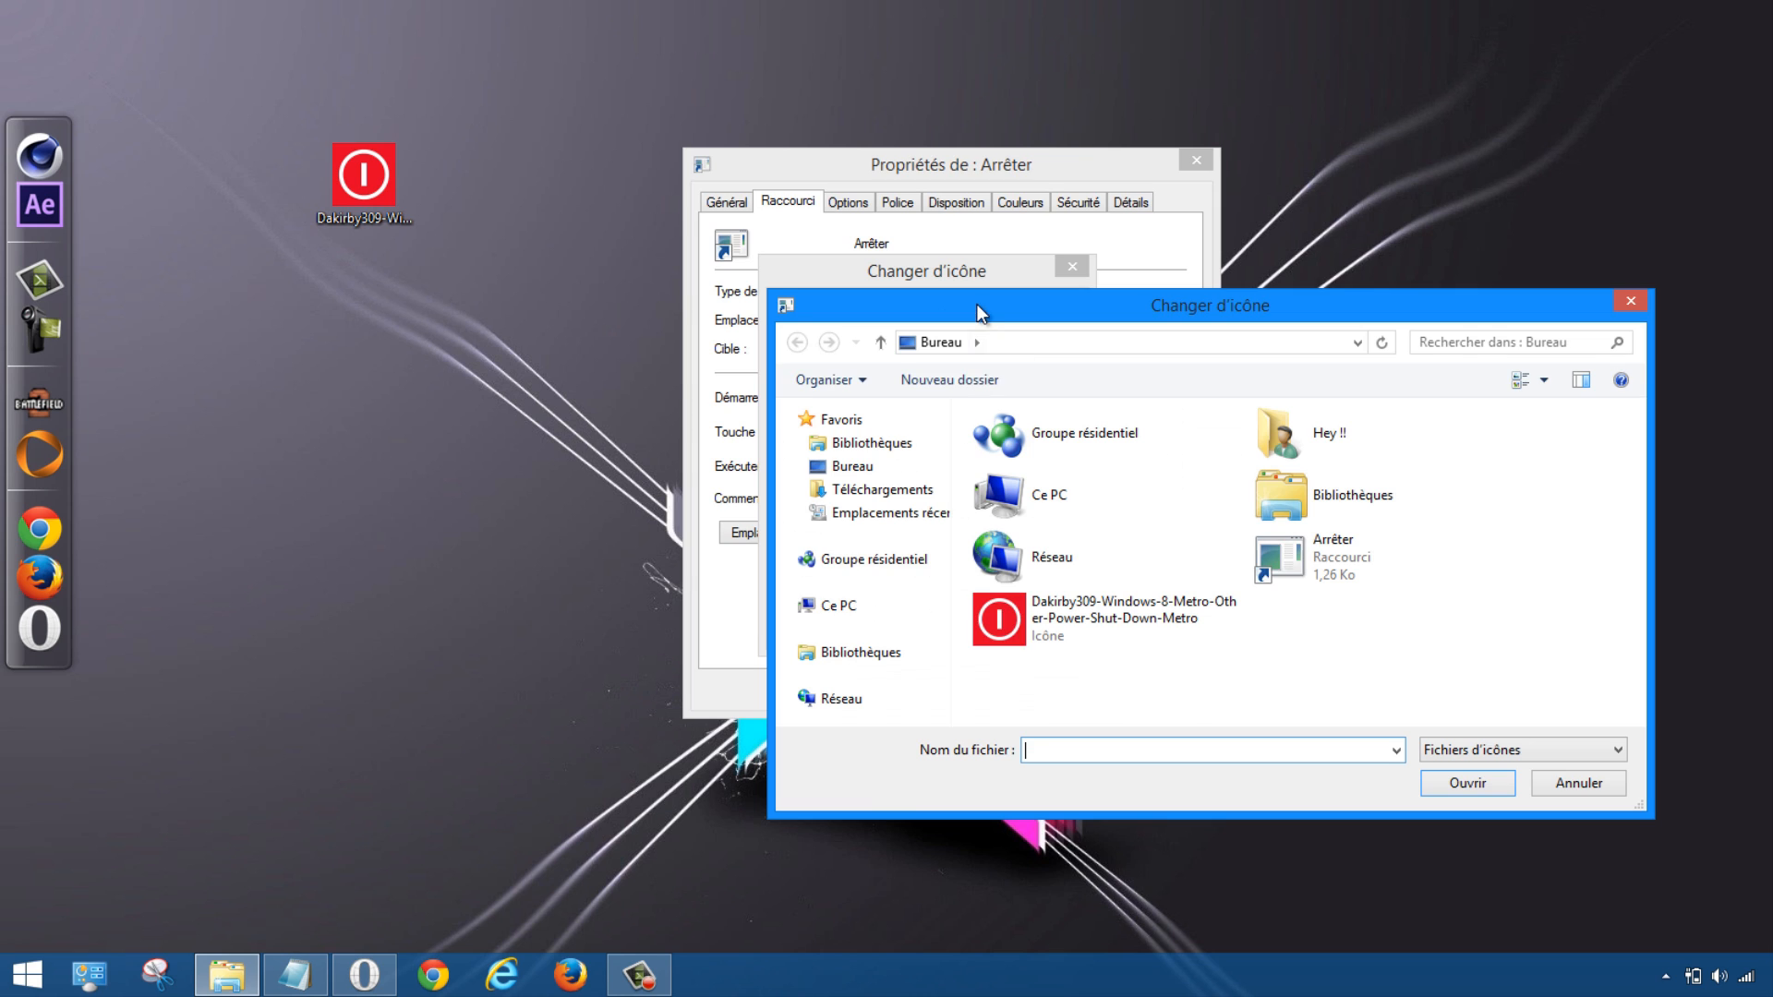
drag(982, 301, 878, 147)
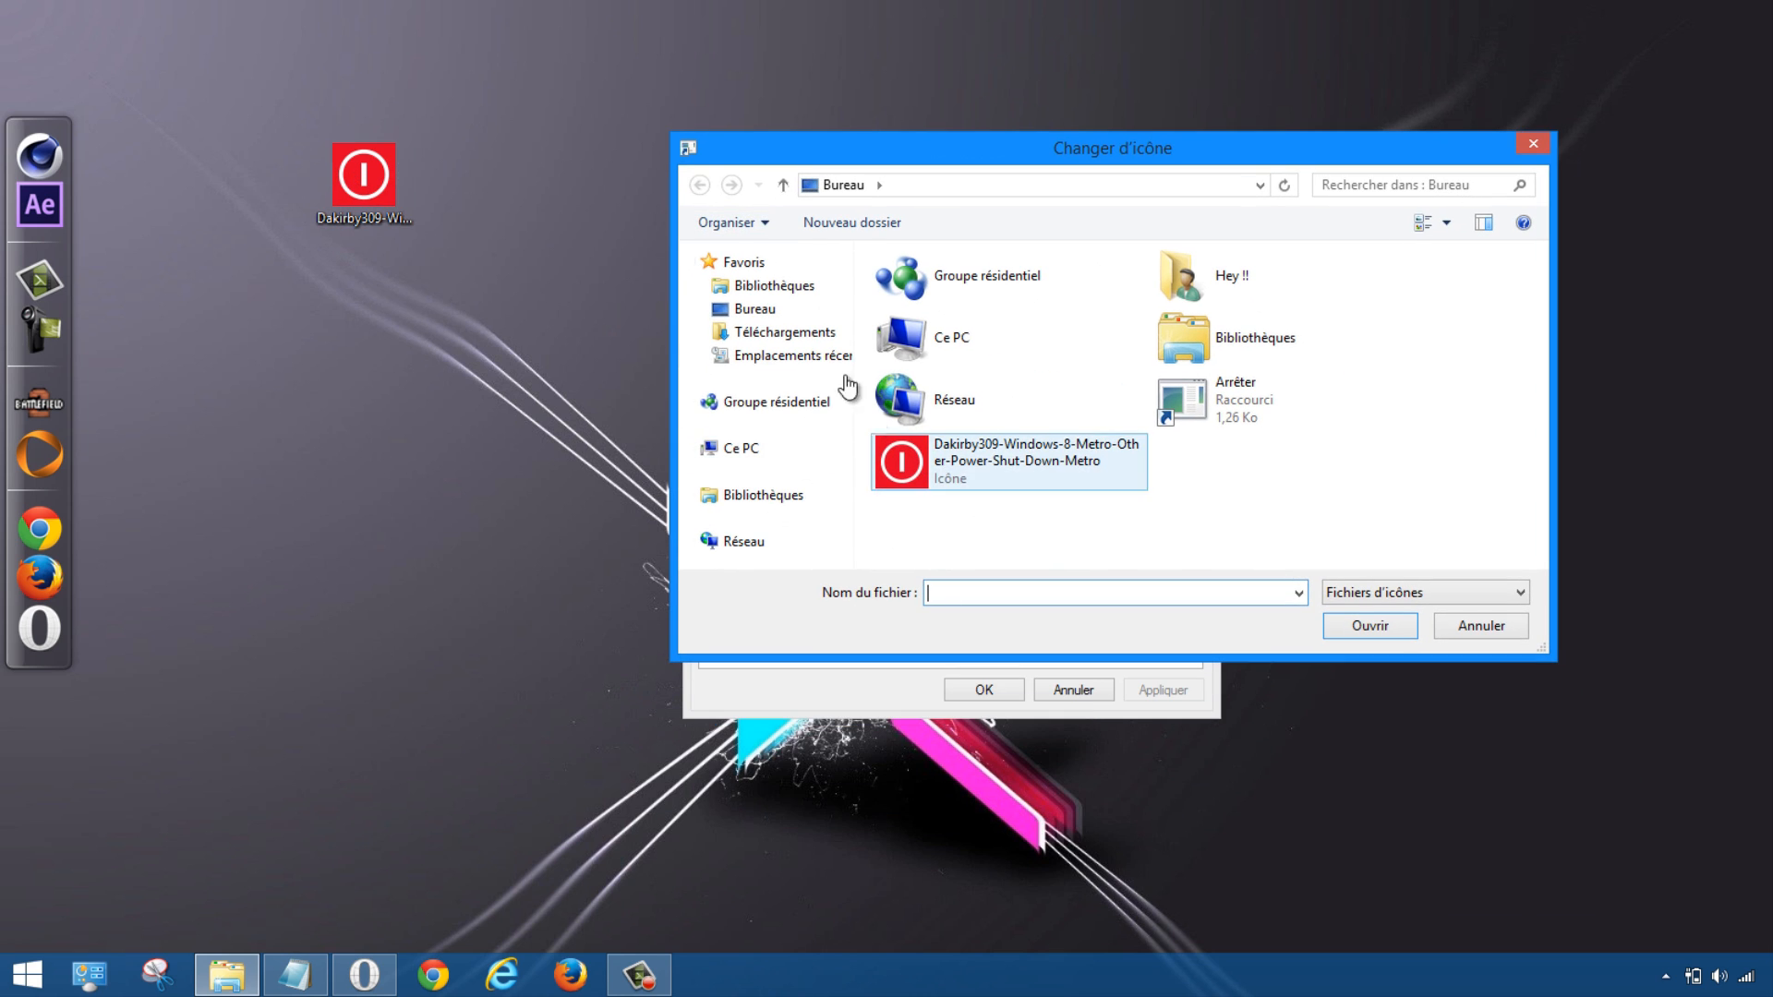
click(968, 473)
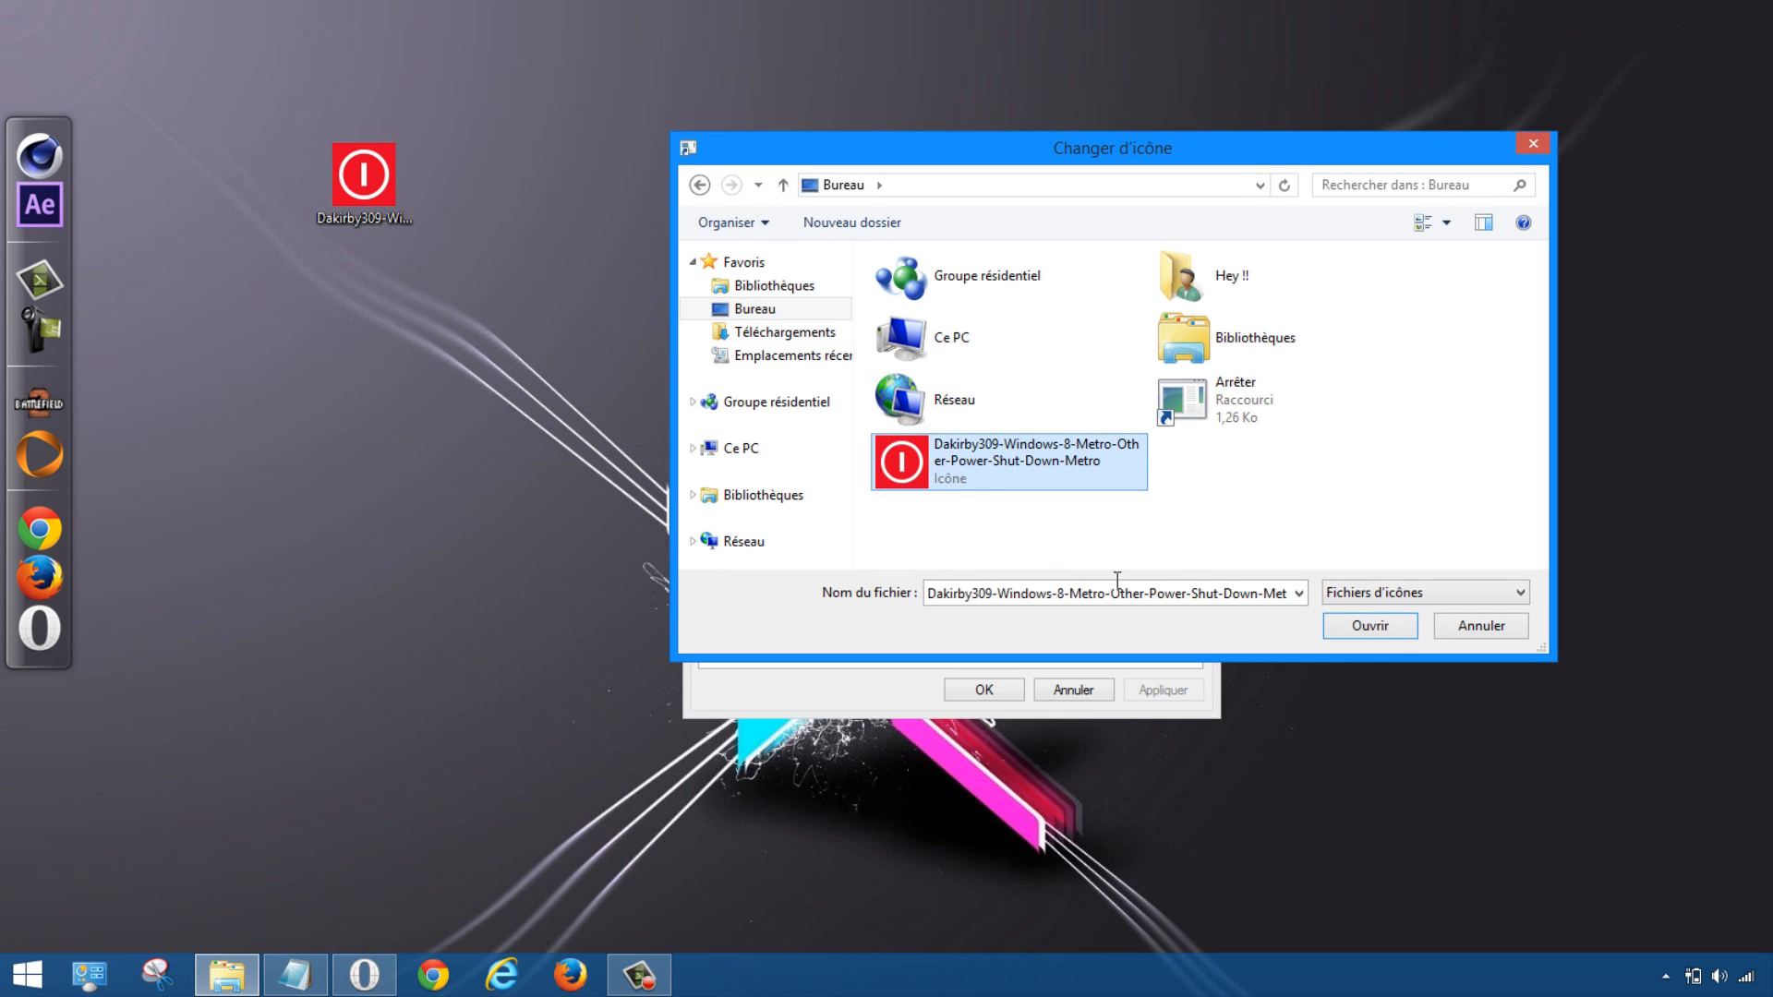
click(1359, 632)
click(974, 630)
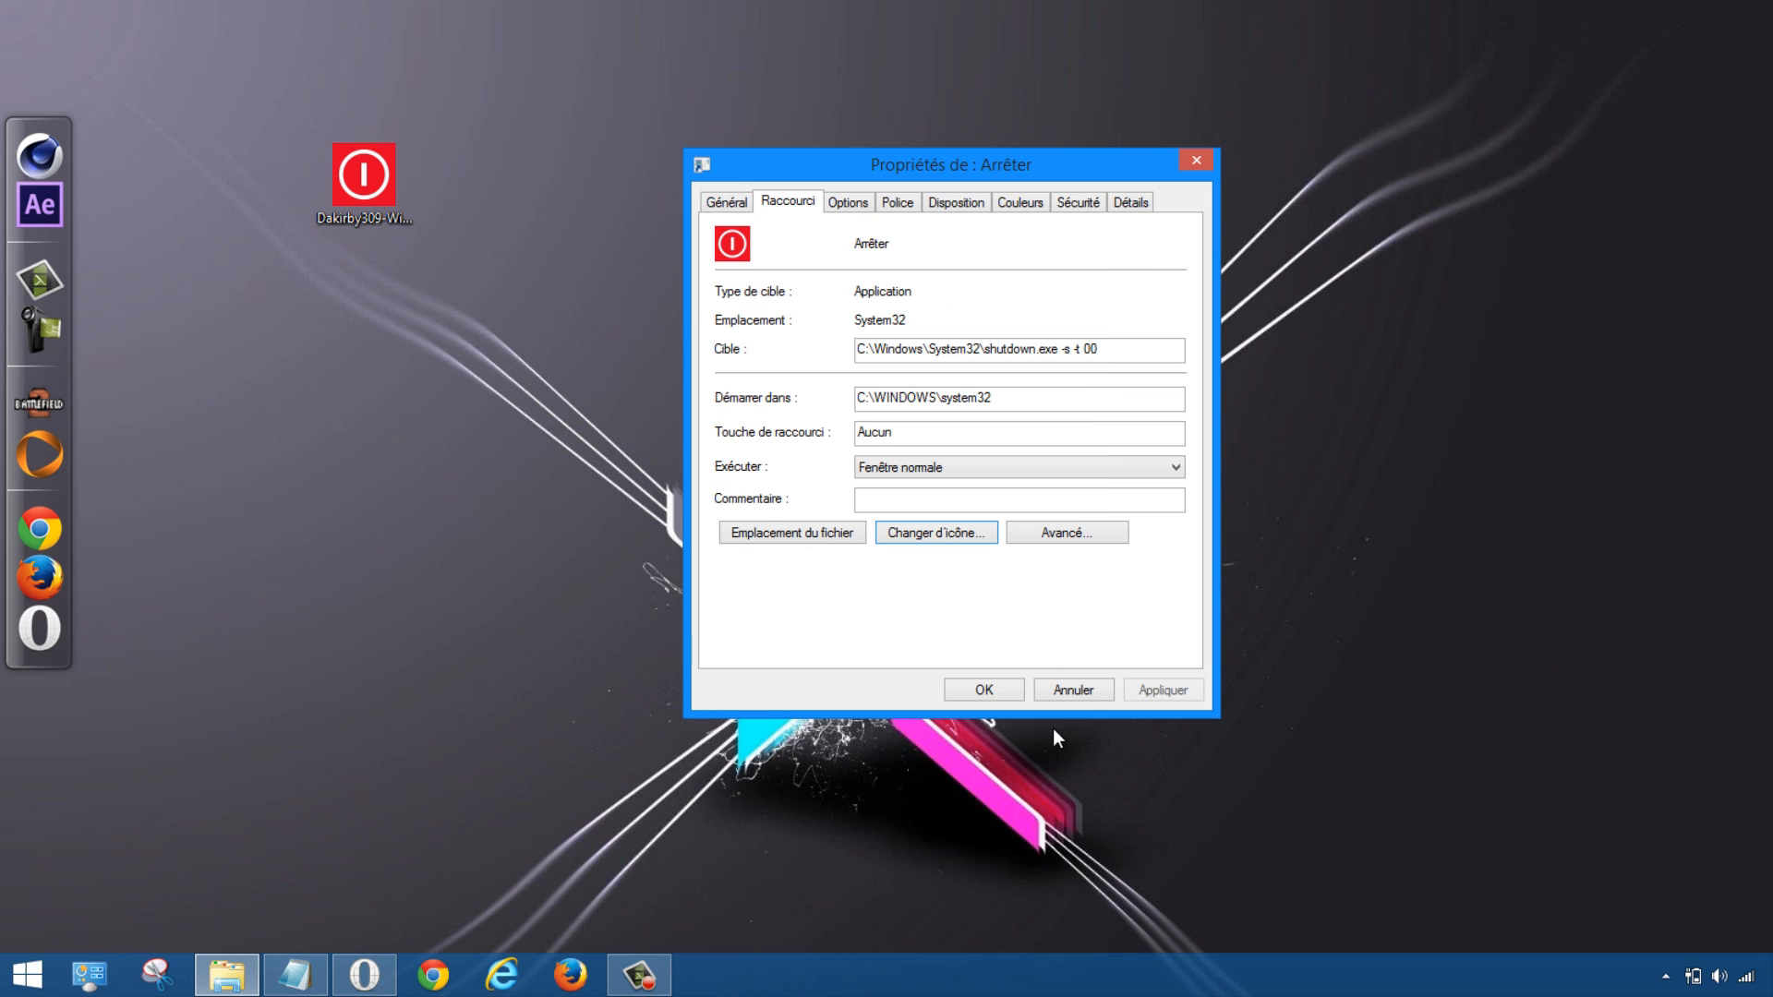
click(1163, 693)
click(984, 690)
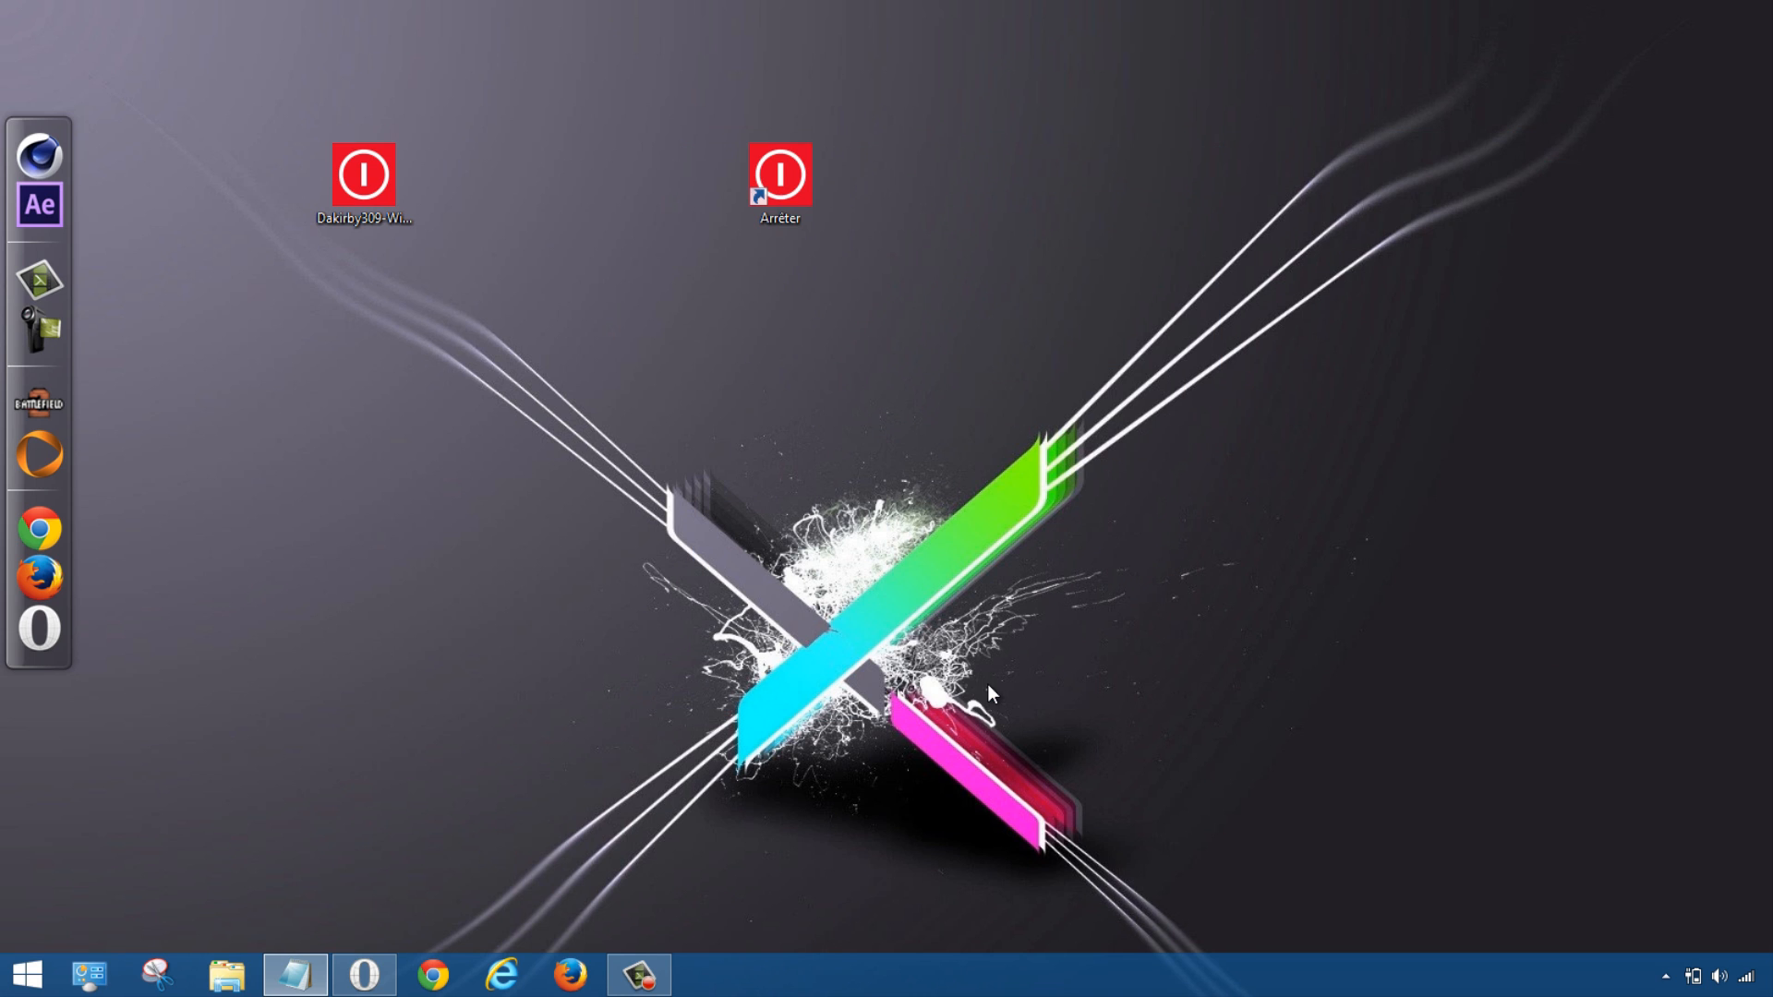
Step: Reposition the Arrêter shortcut on the desktop, farther from the downloaded icon file
drag(816, 220, 940, 213)
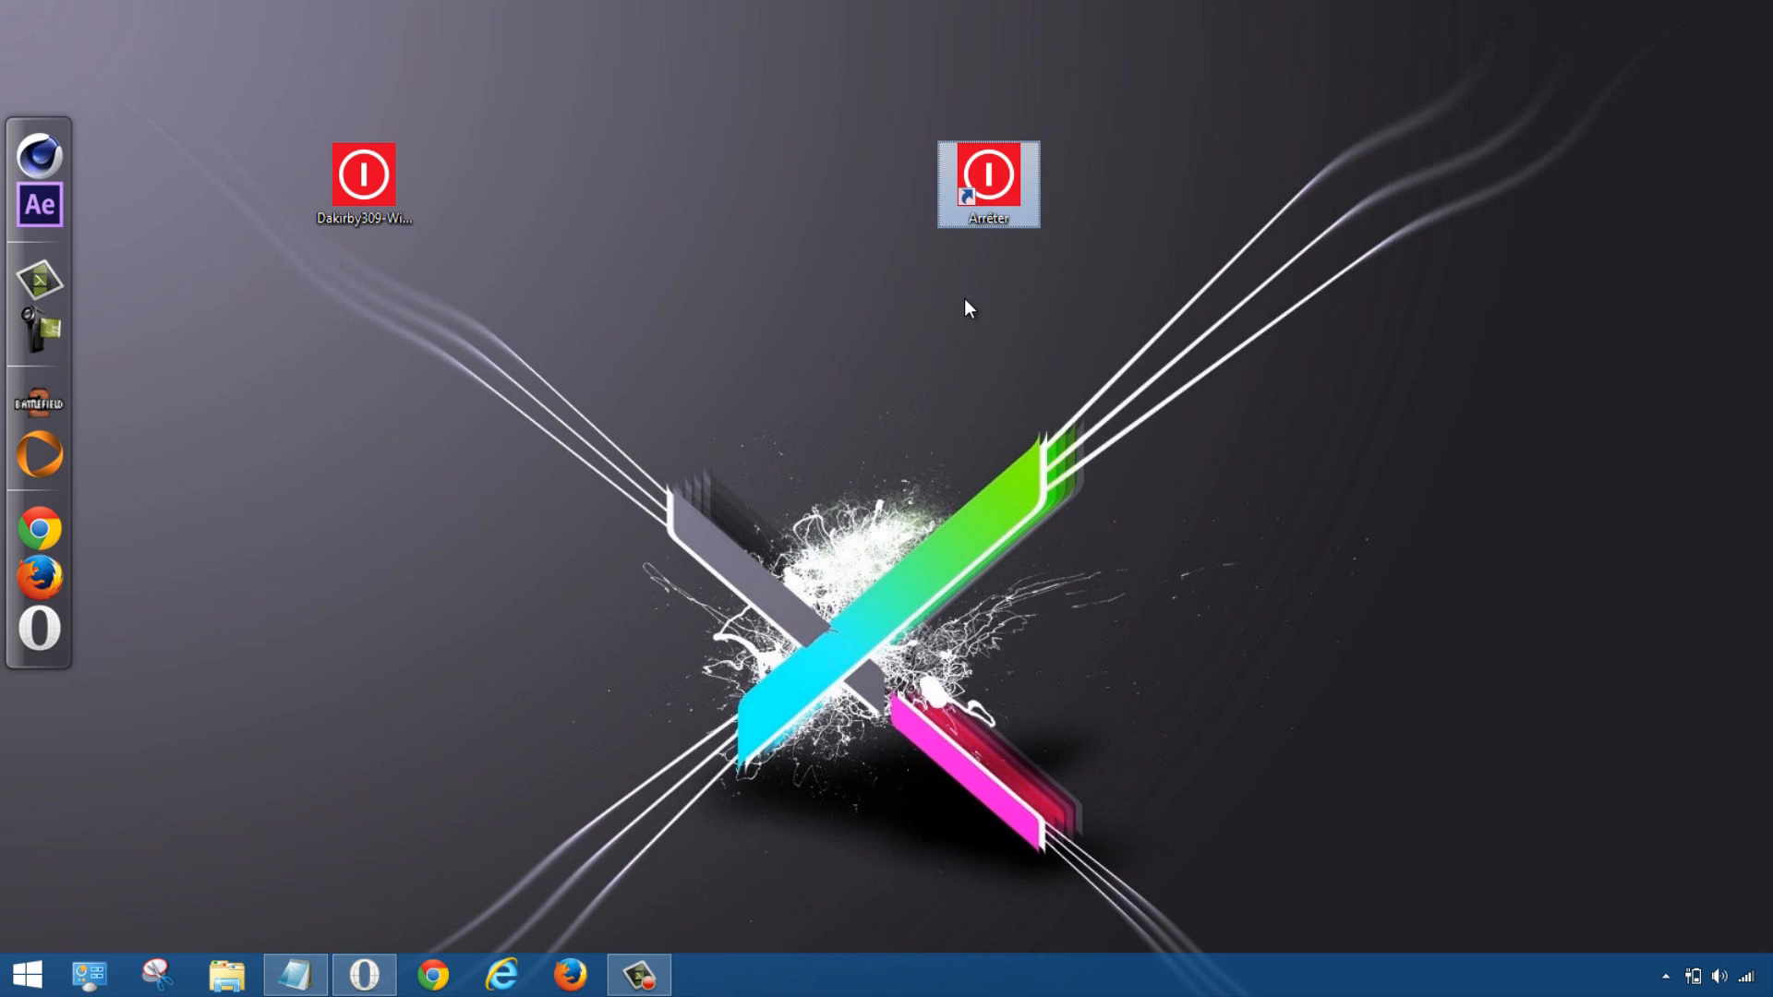
drag(890, 269, 1105, 85)
drag(944, 189, 829, 298)
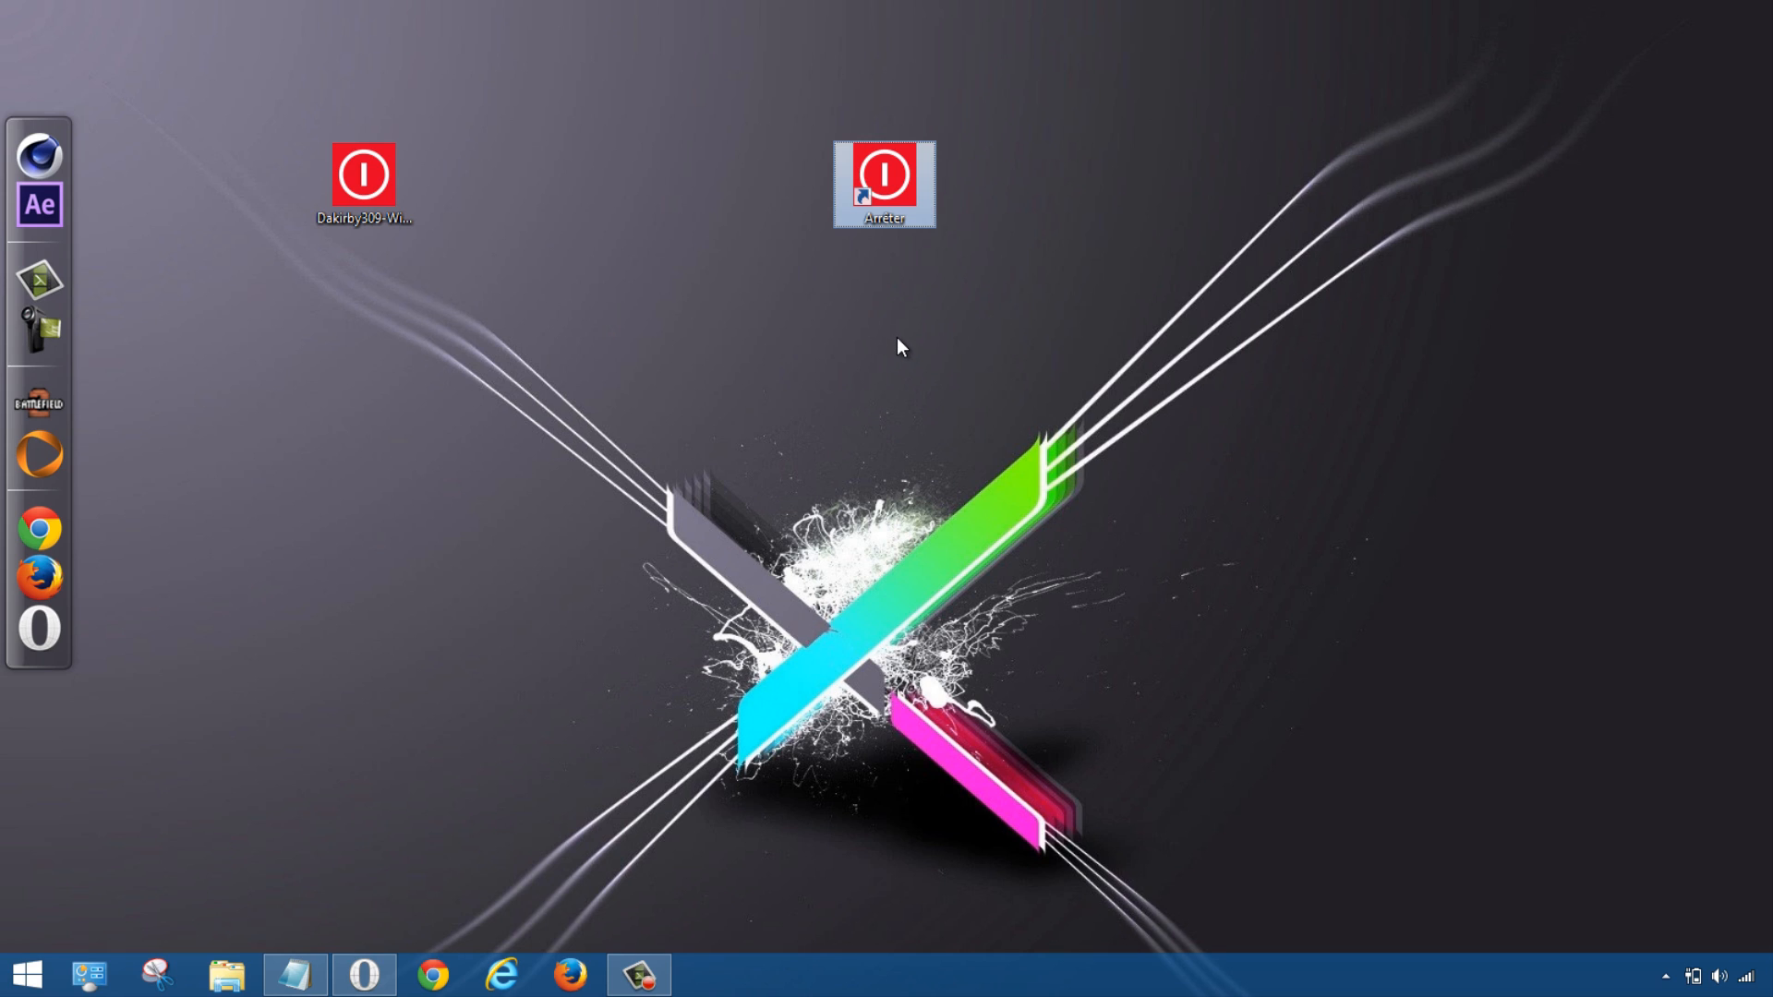
Step: Try adding the Arrêter shortcut to the desktop dock and take it back out
drag(909, 226, 1162, 203)
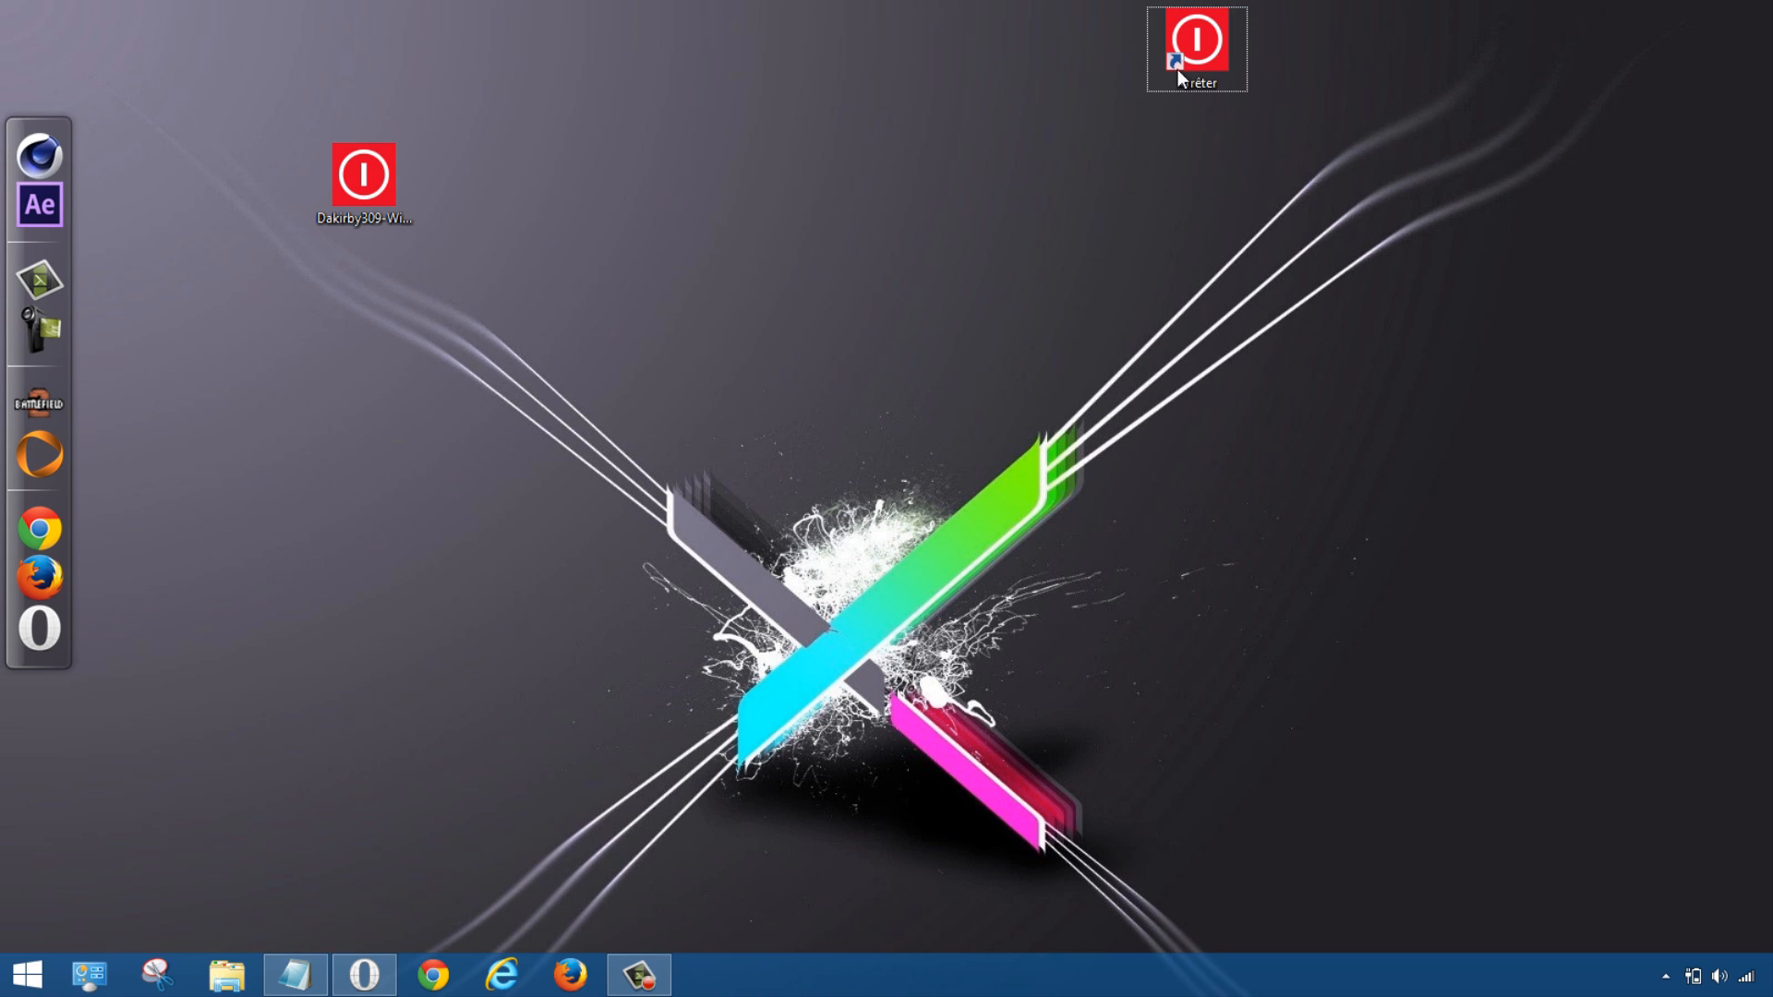
drag(1177, 70, 31, 379)
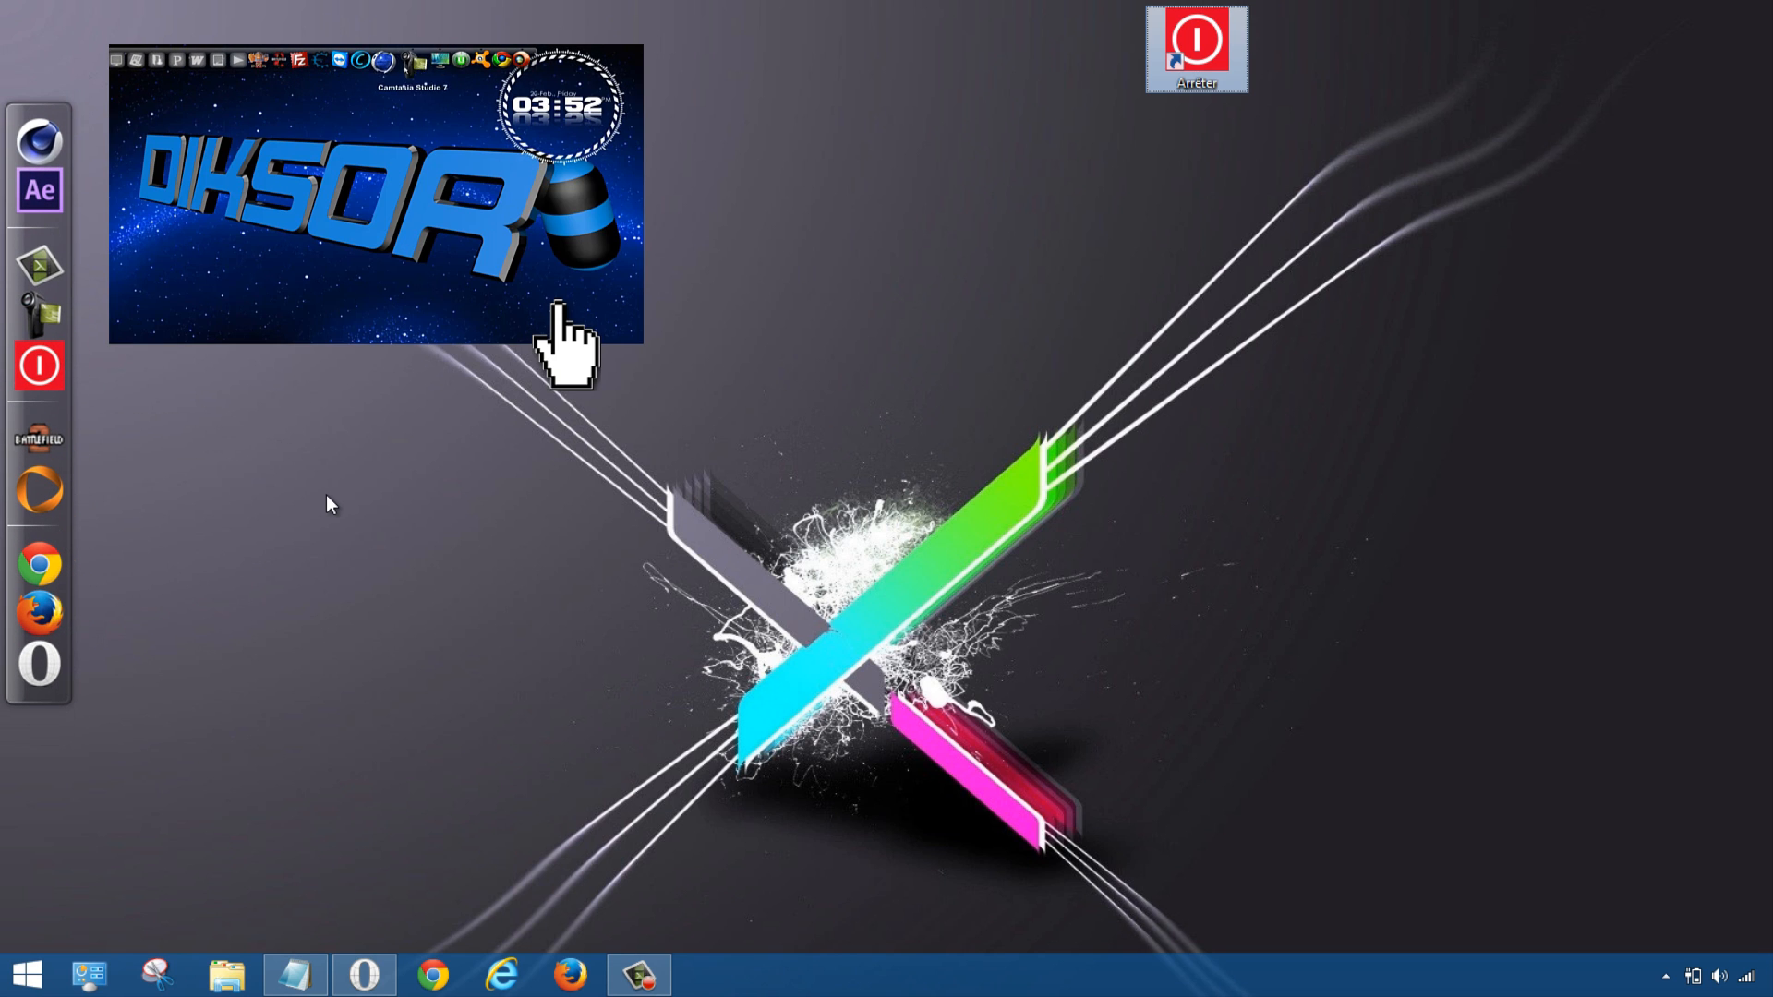
drag(29, 368, 818, 260)
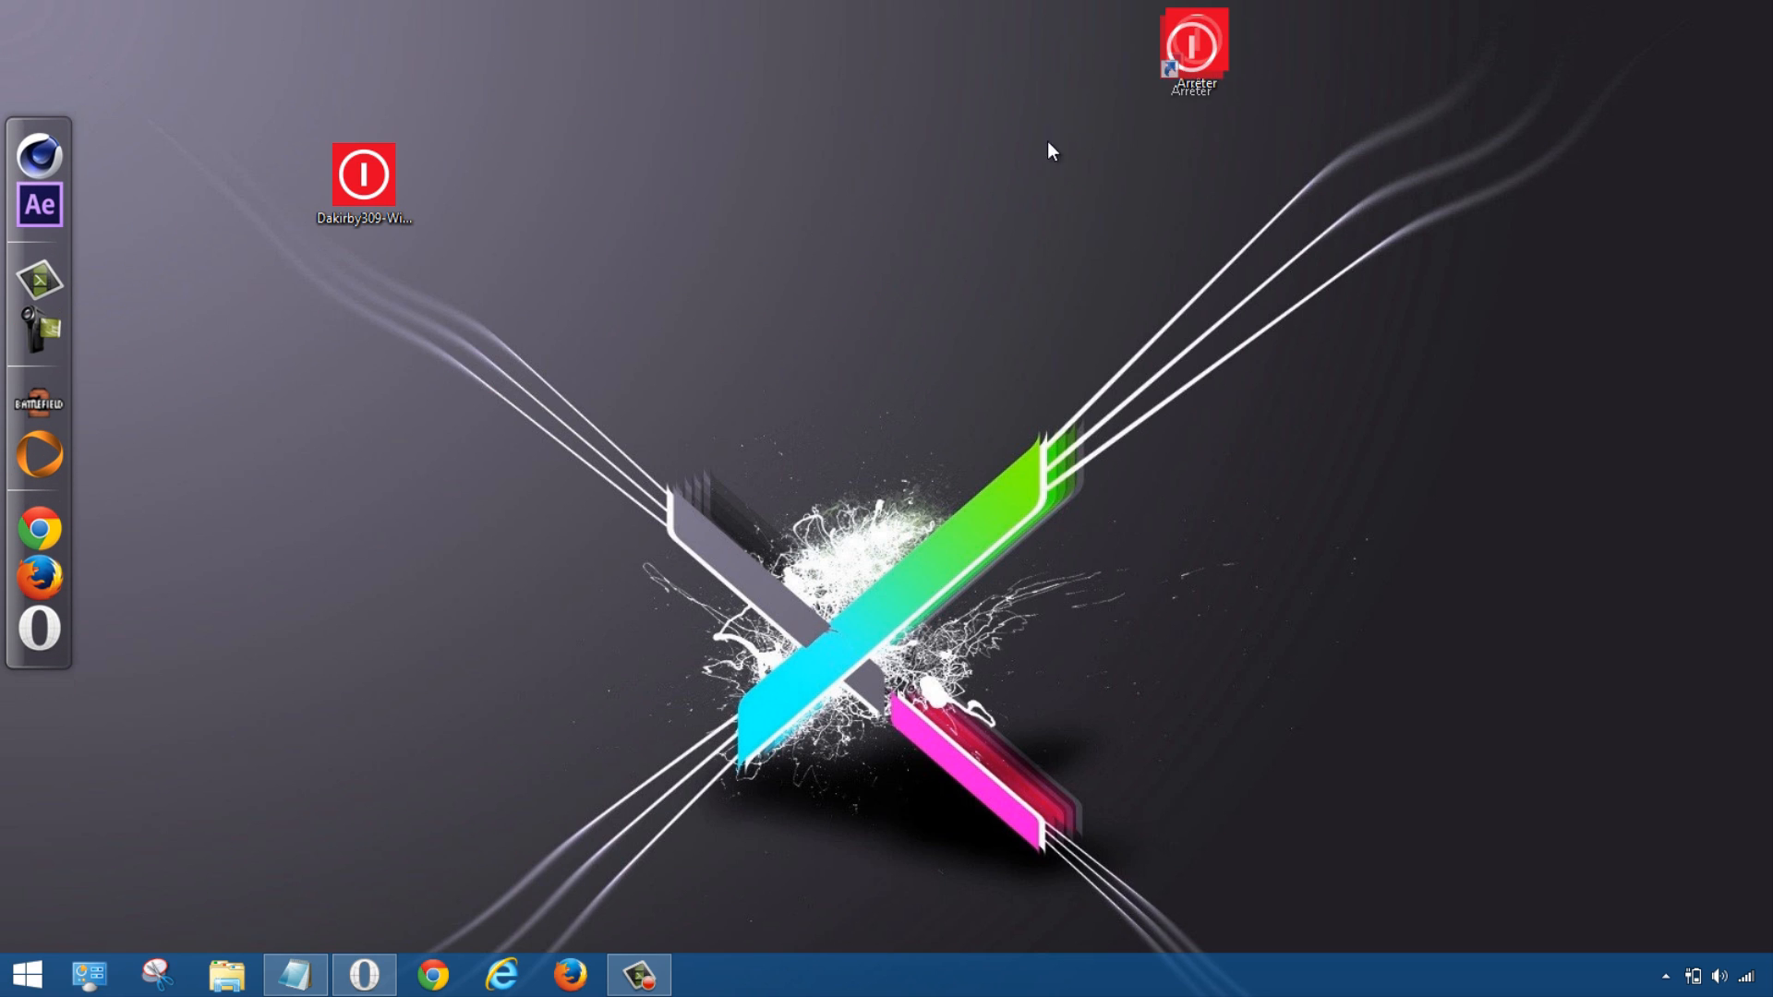
Step: Pin the Arrêter shortcut to the taskbar and delete its copy from the desktop
drag(1195, 42, 711, 982)
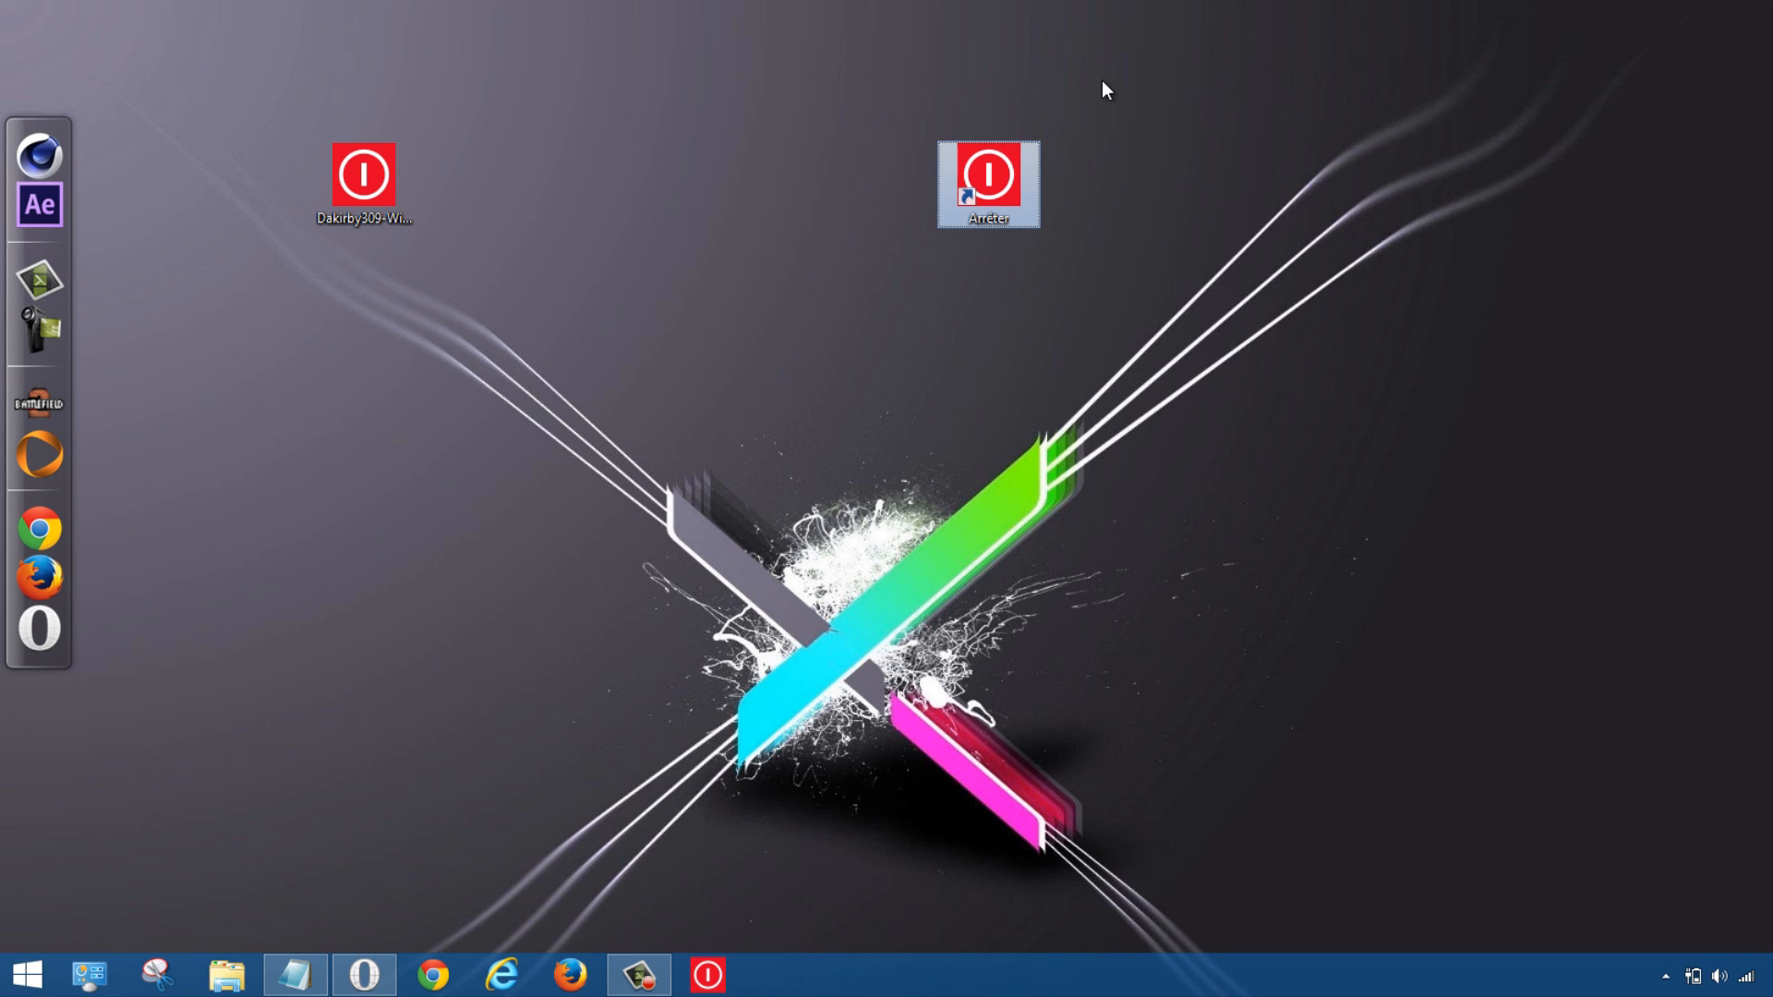
key(Delete)
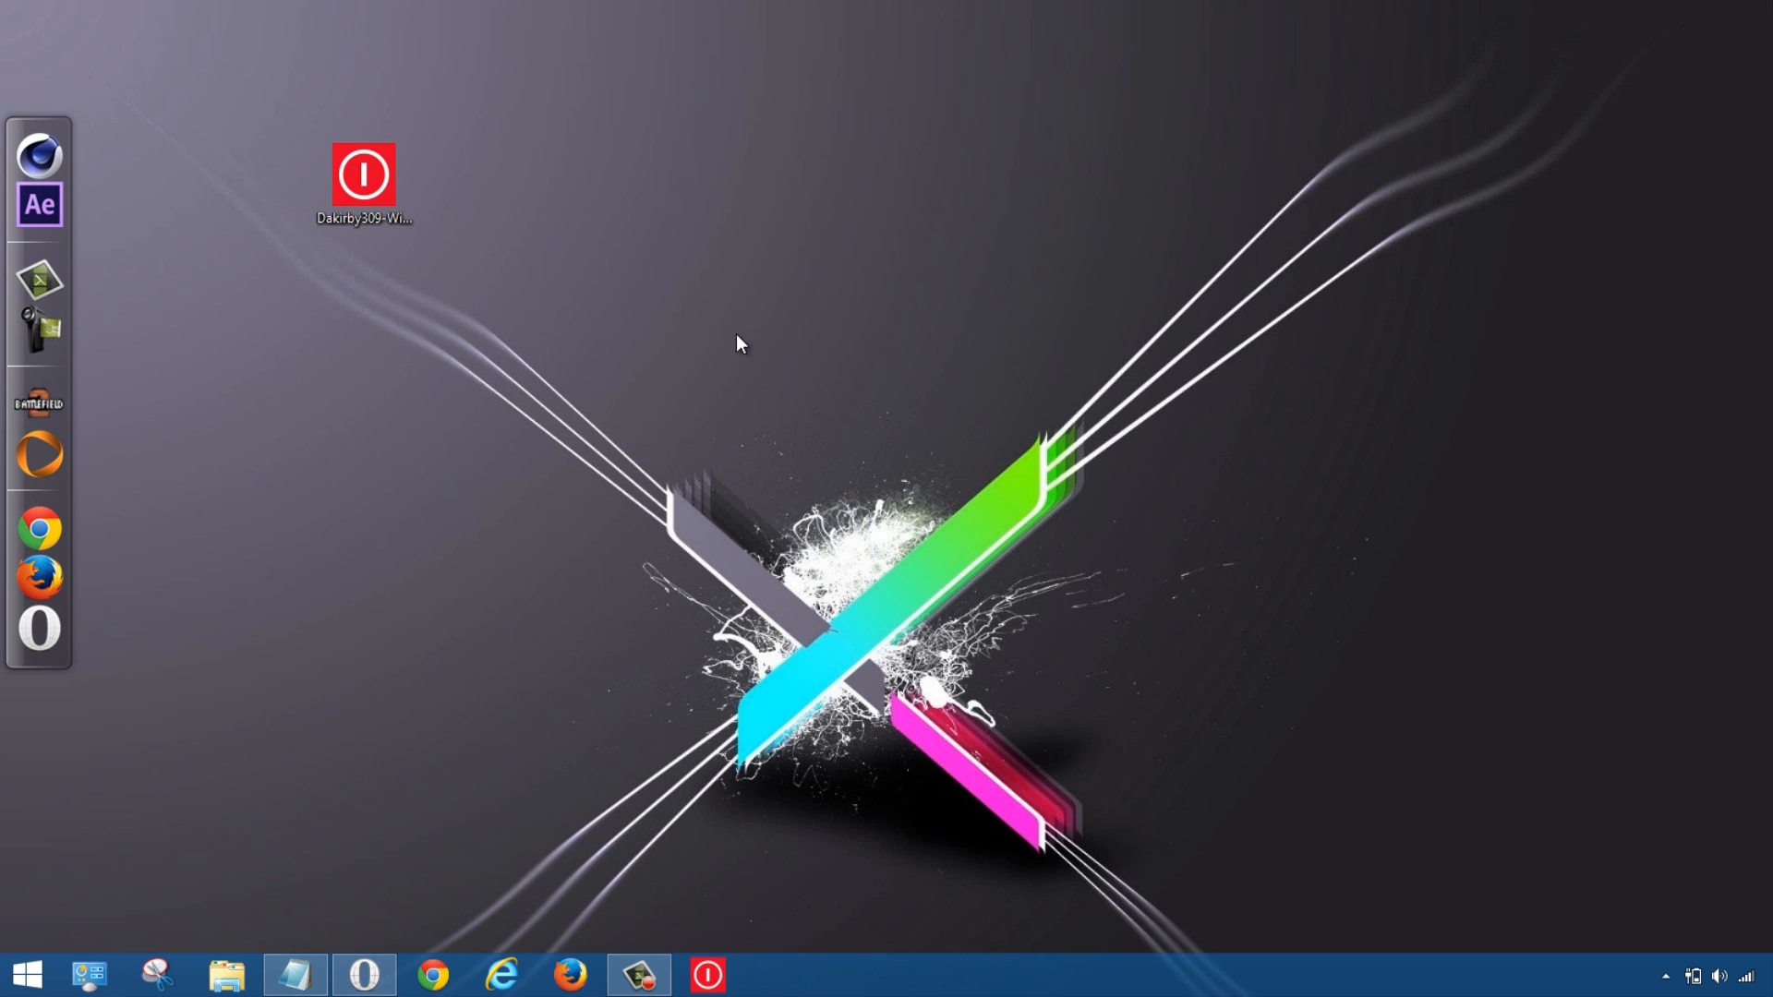
Step: Start a new desktop shortcut with shutdown.exe -r -t 00, copied from the Création raccourcis notes in Notepad, as its location
right_click(744, 282)
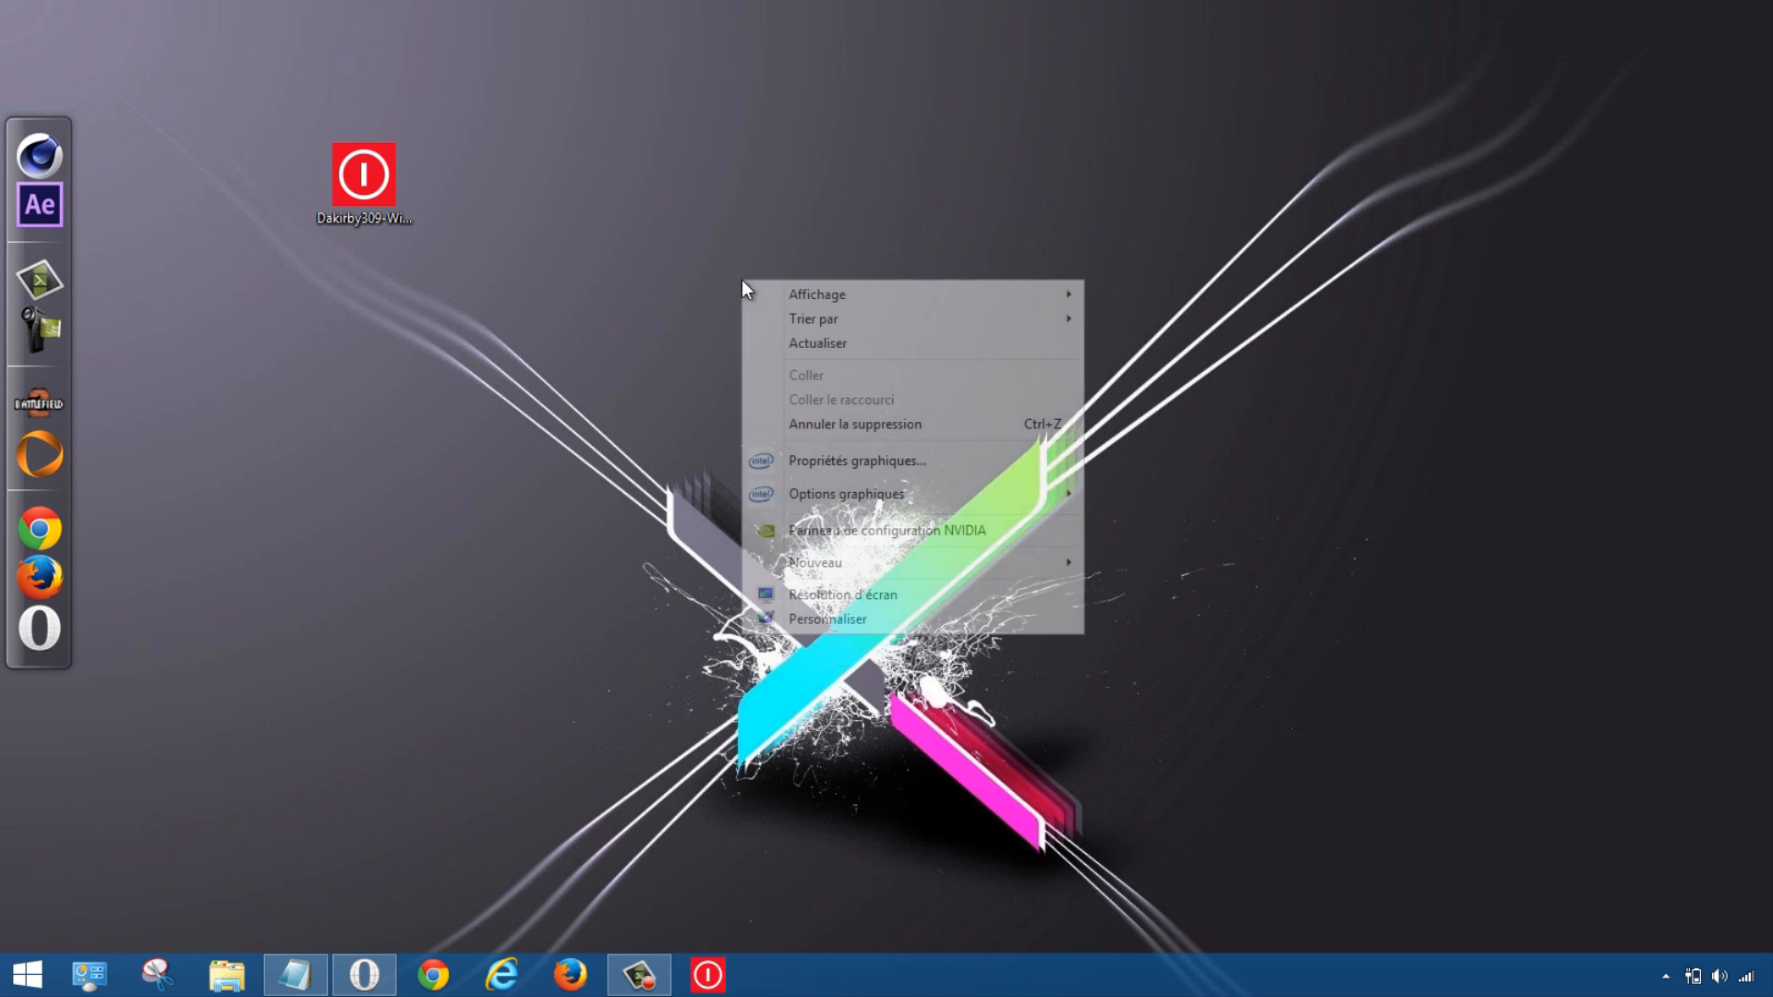
mouse_move(1046, 569)
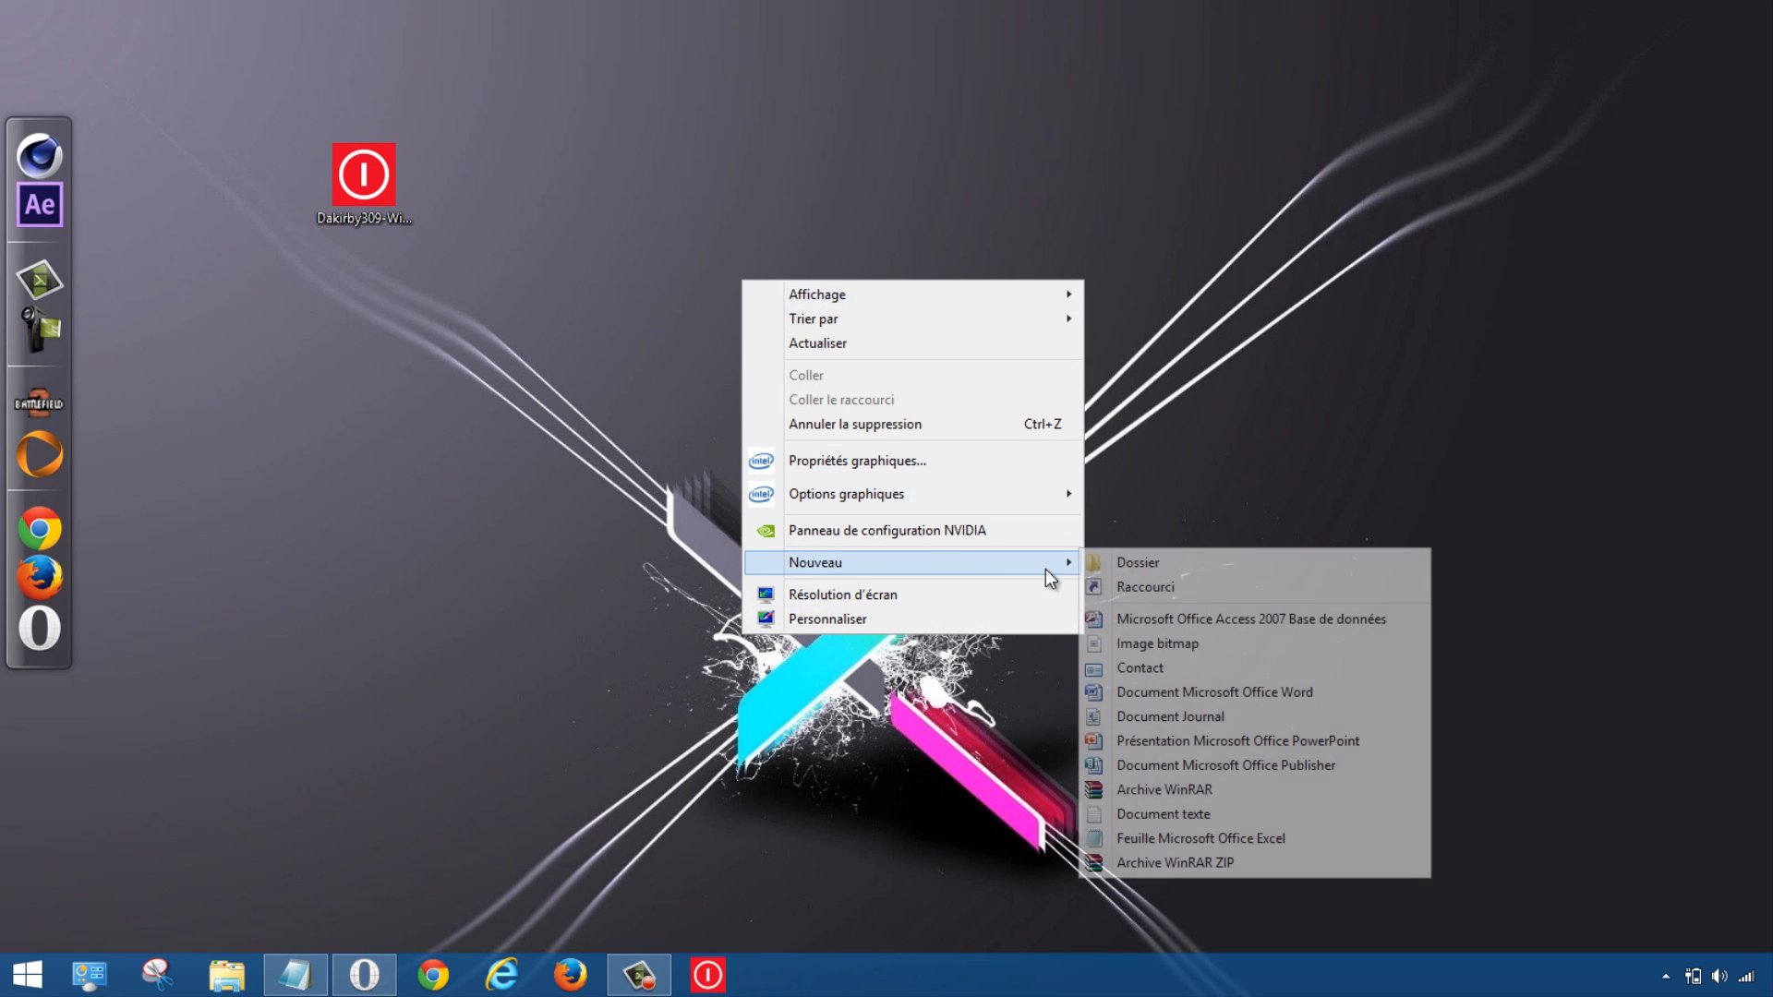
click(1161, 588)
drag(818, 270, 1035, 151)
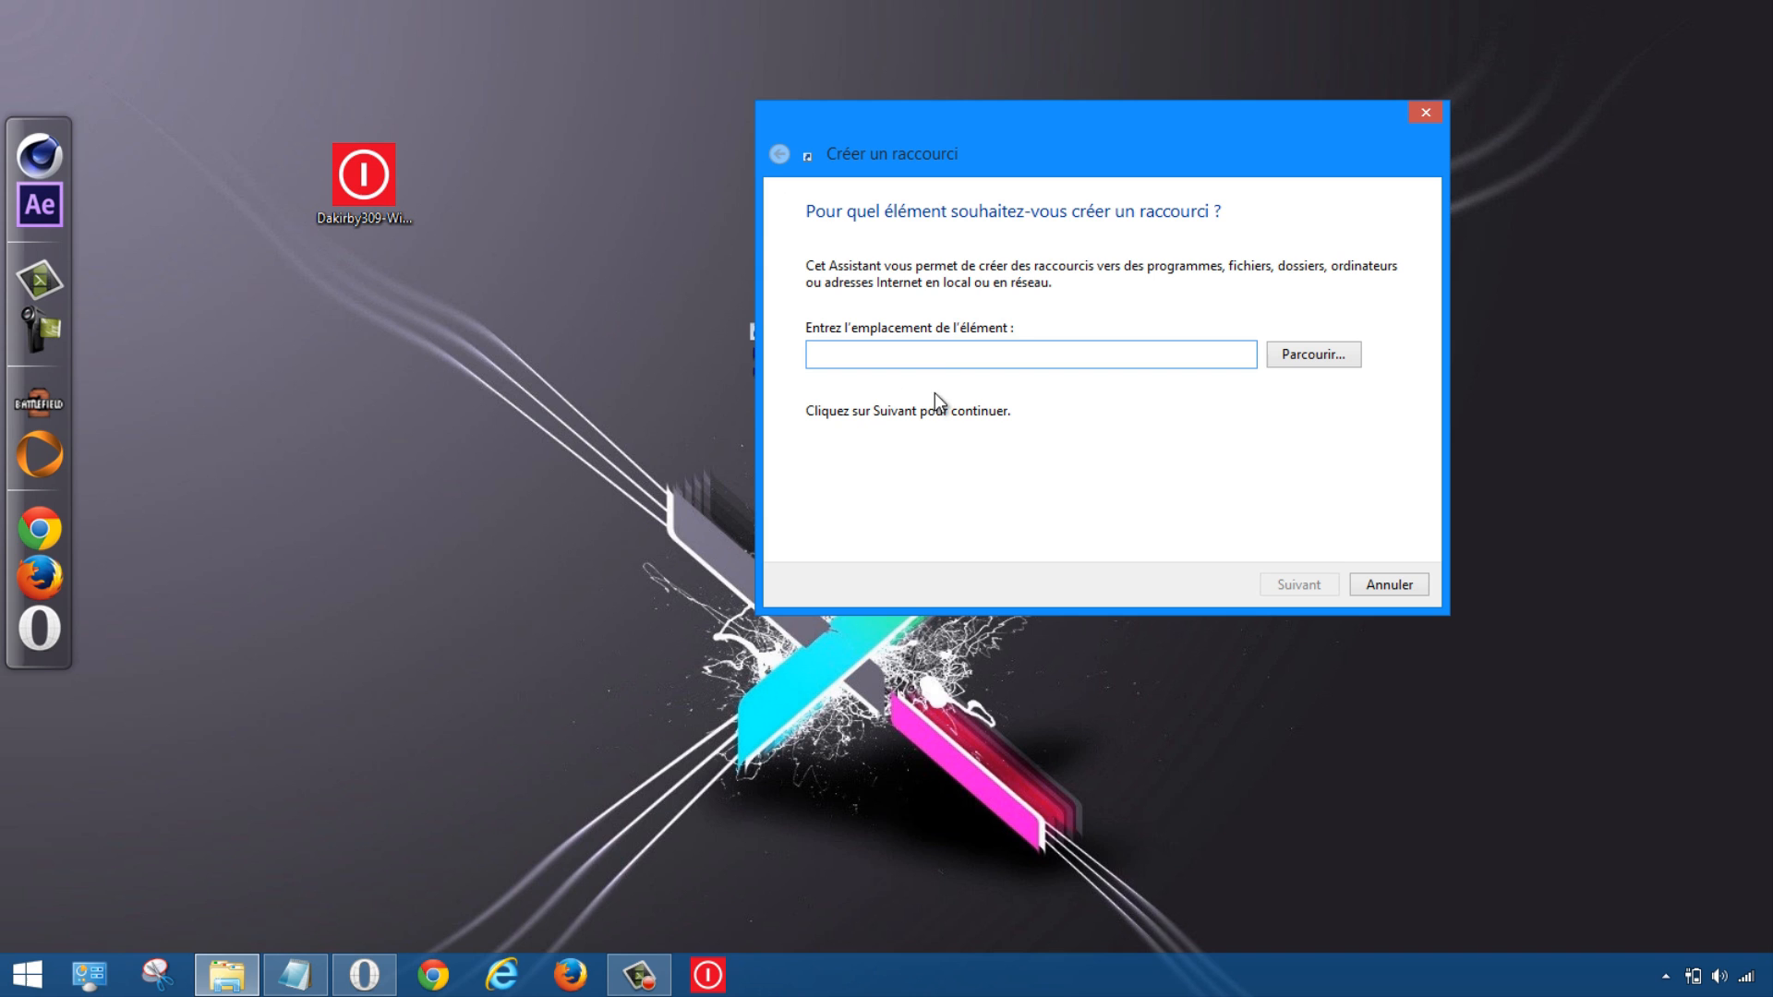
click(295, 975)
drag(1093, 332, 1371, 331)
right_click(1293, 329)
click(1358, 407)
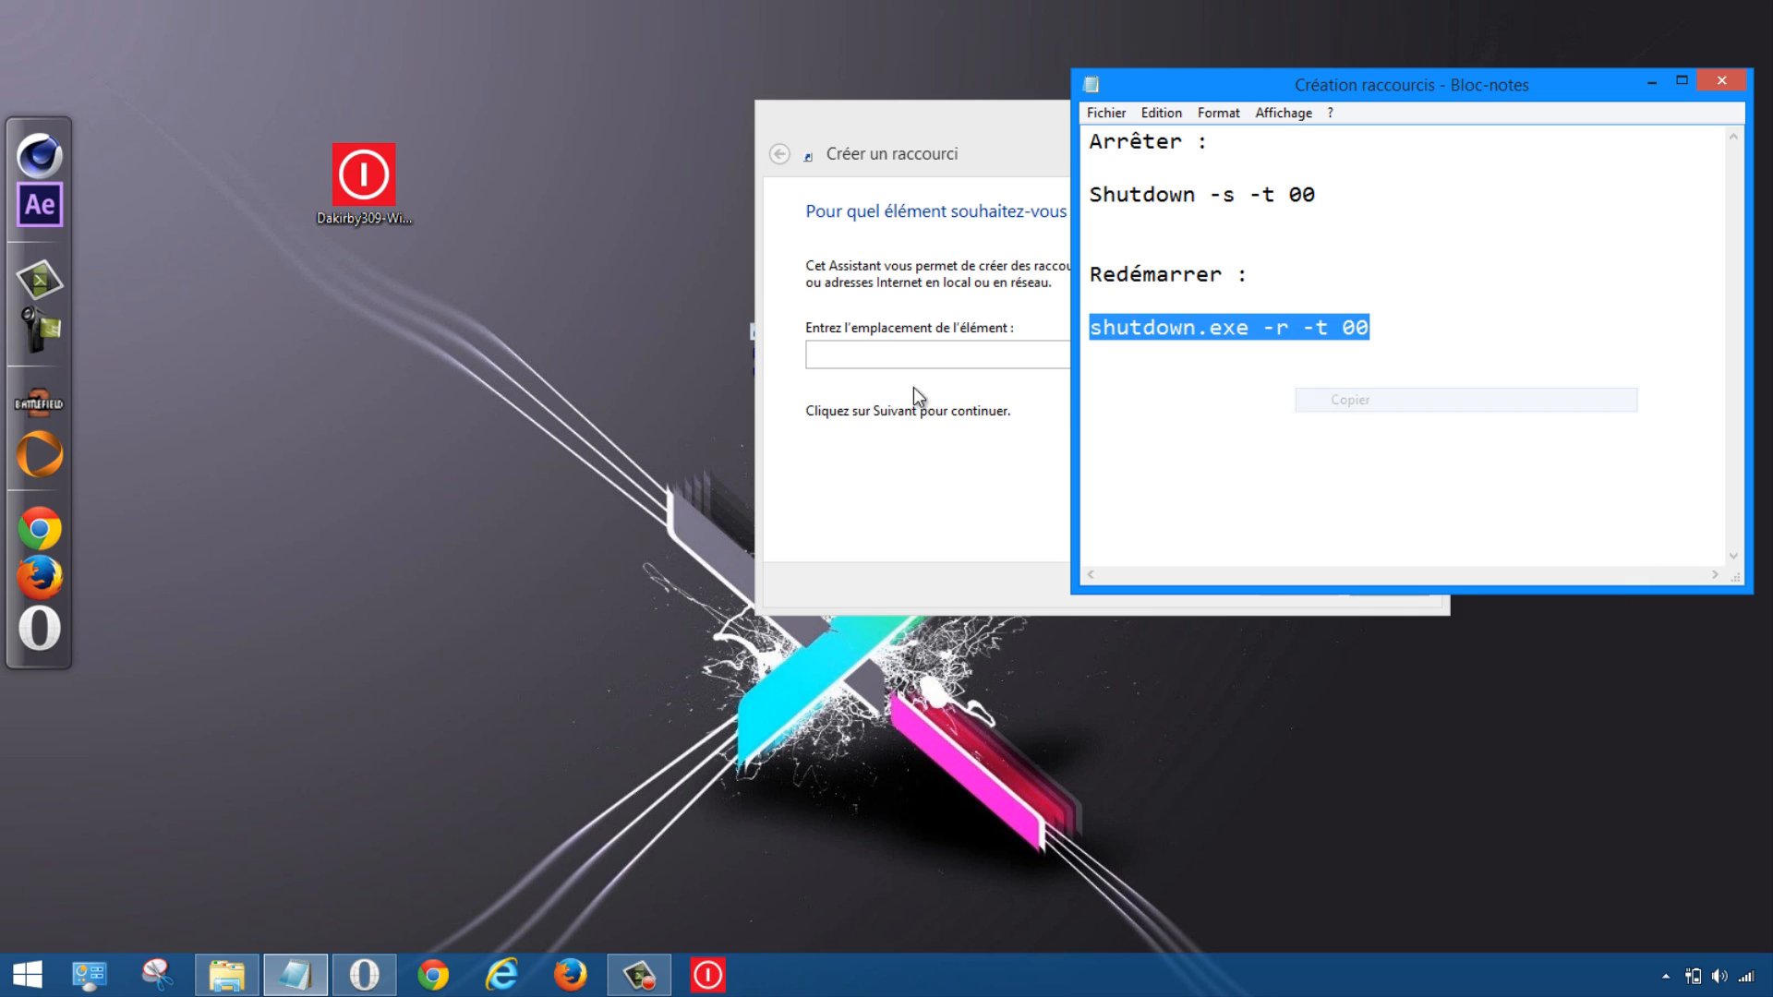
click(859, 354)
right_click(859, 353)
click(961, 450)
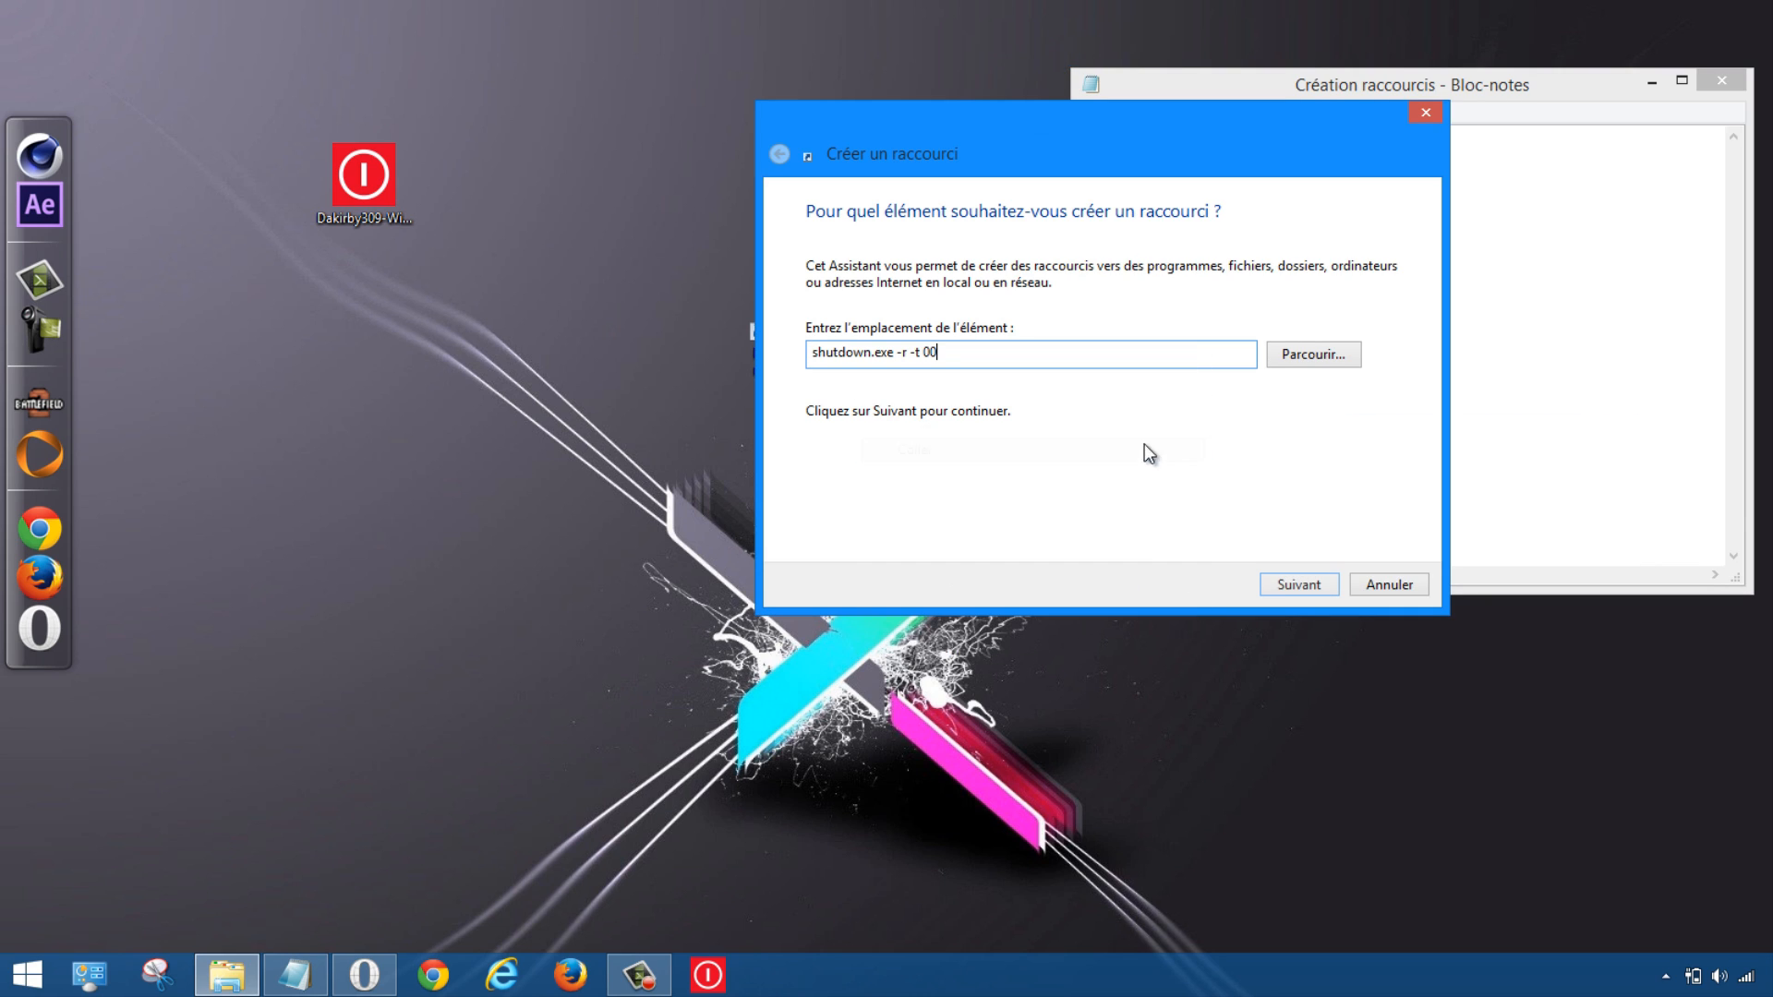
click(1288, 586)
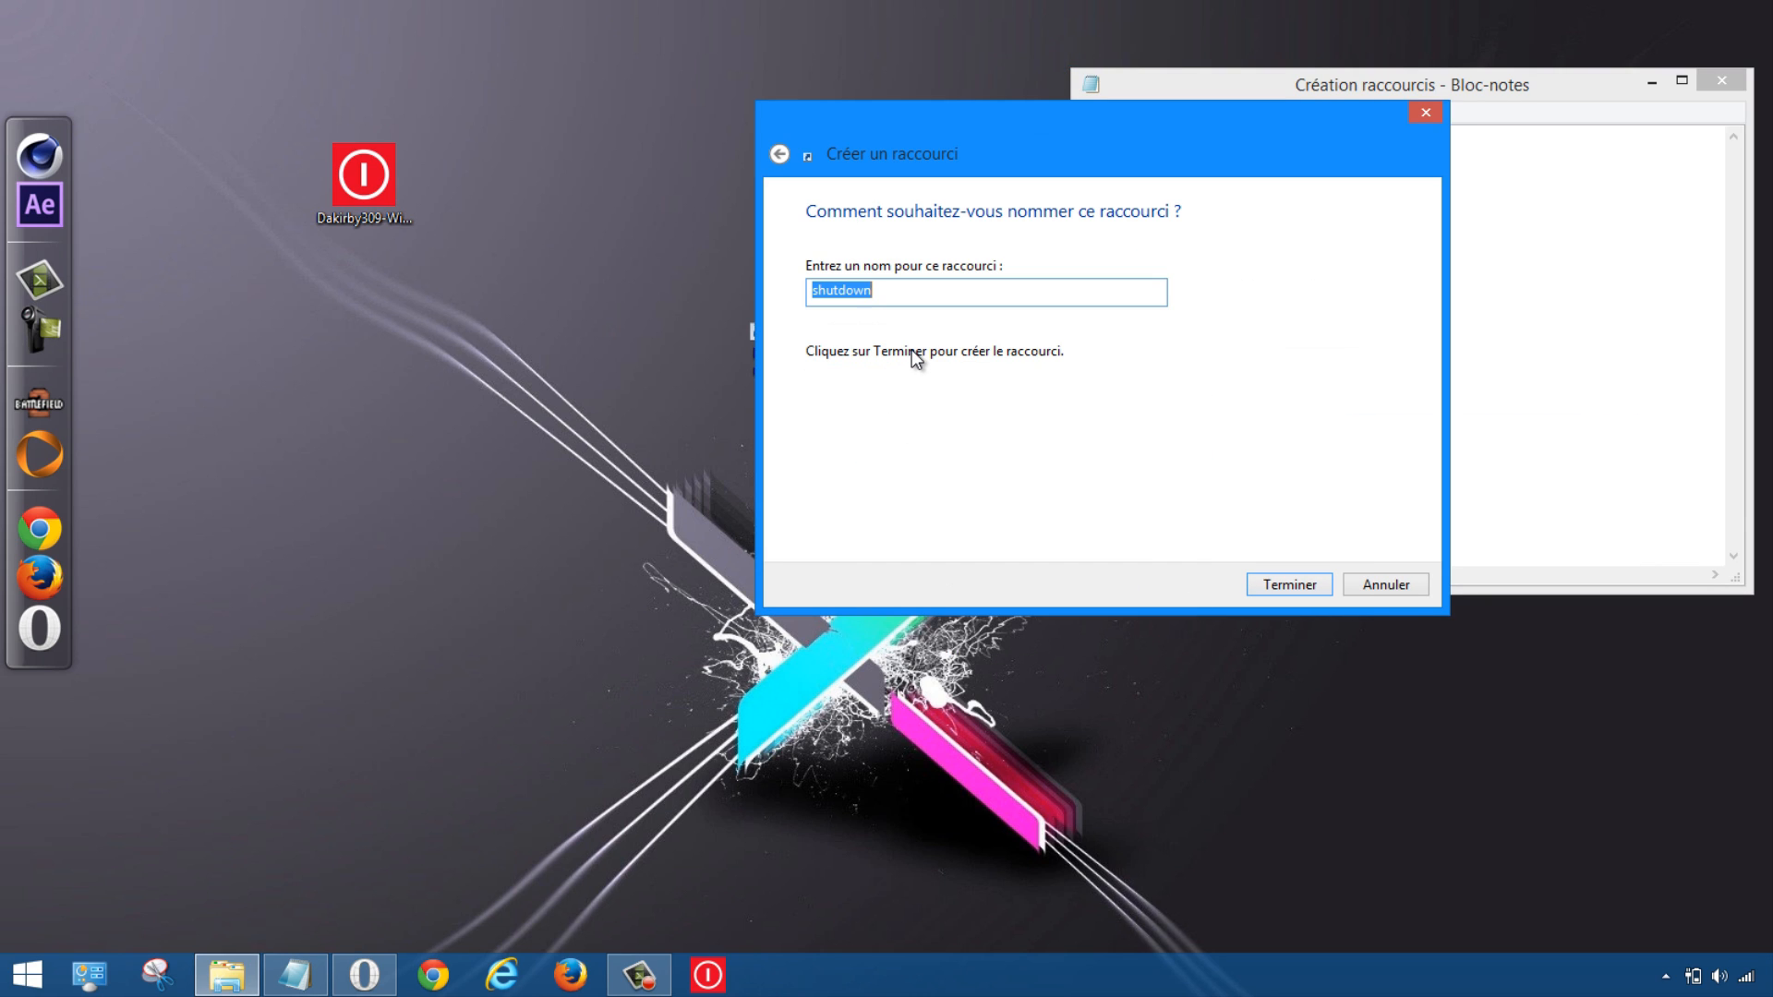
Step: Name the new shortcut Redémarrer and finish creating it
text(Redéamm)
key(BackSpace)
text(arrer)
click(849, 290)
key(BackSpace)
click(1291, 585)
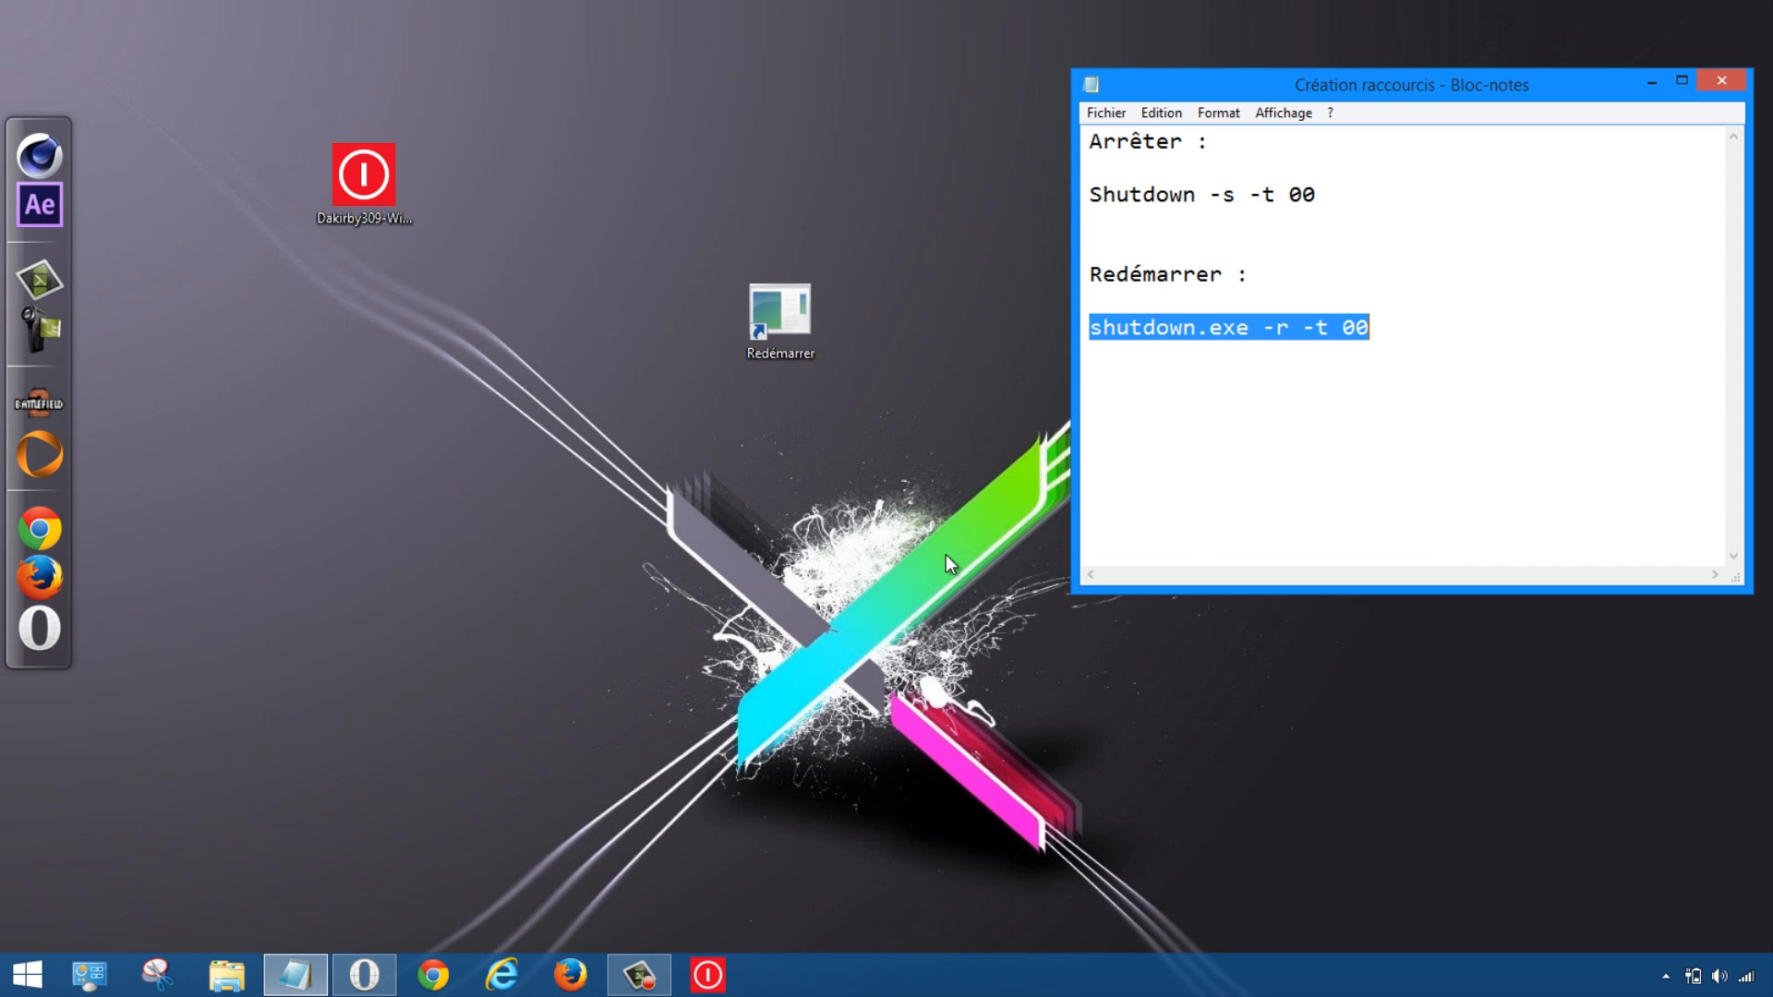
Step: Move the Redémarrer shortcut near the downloaded shut-down icon file and minimize the notes window
drag(772, 333, 568, 200)
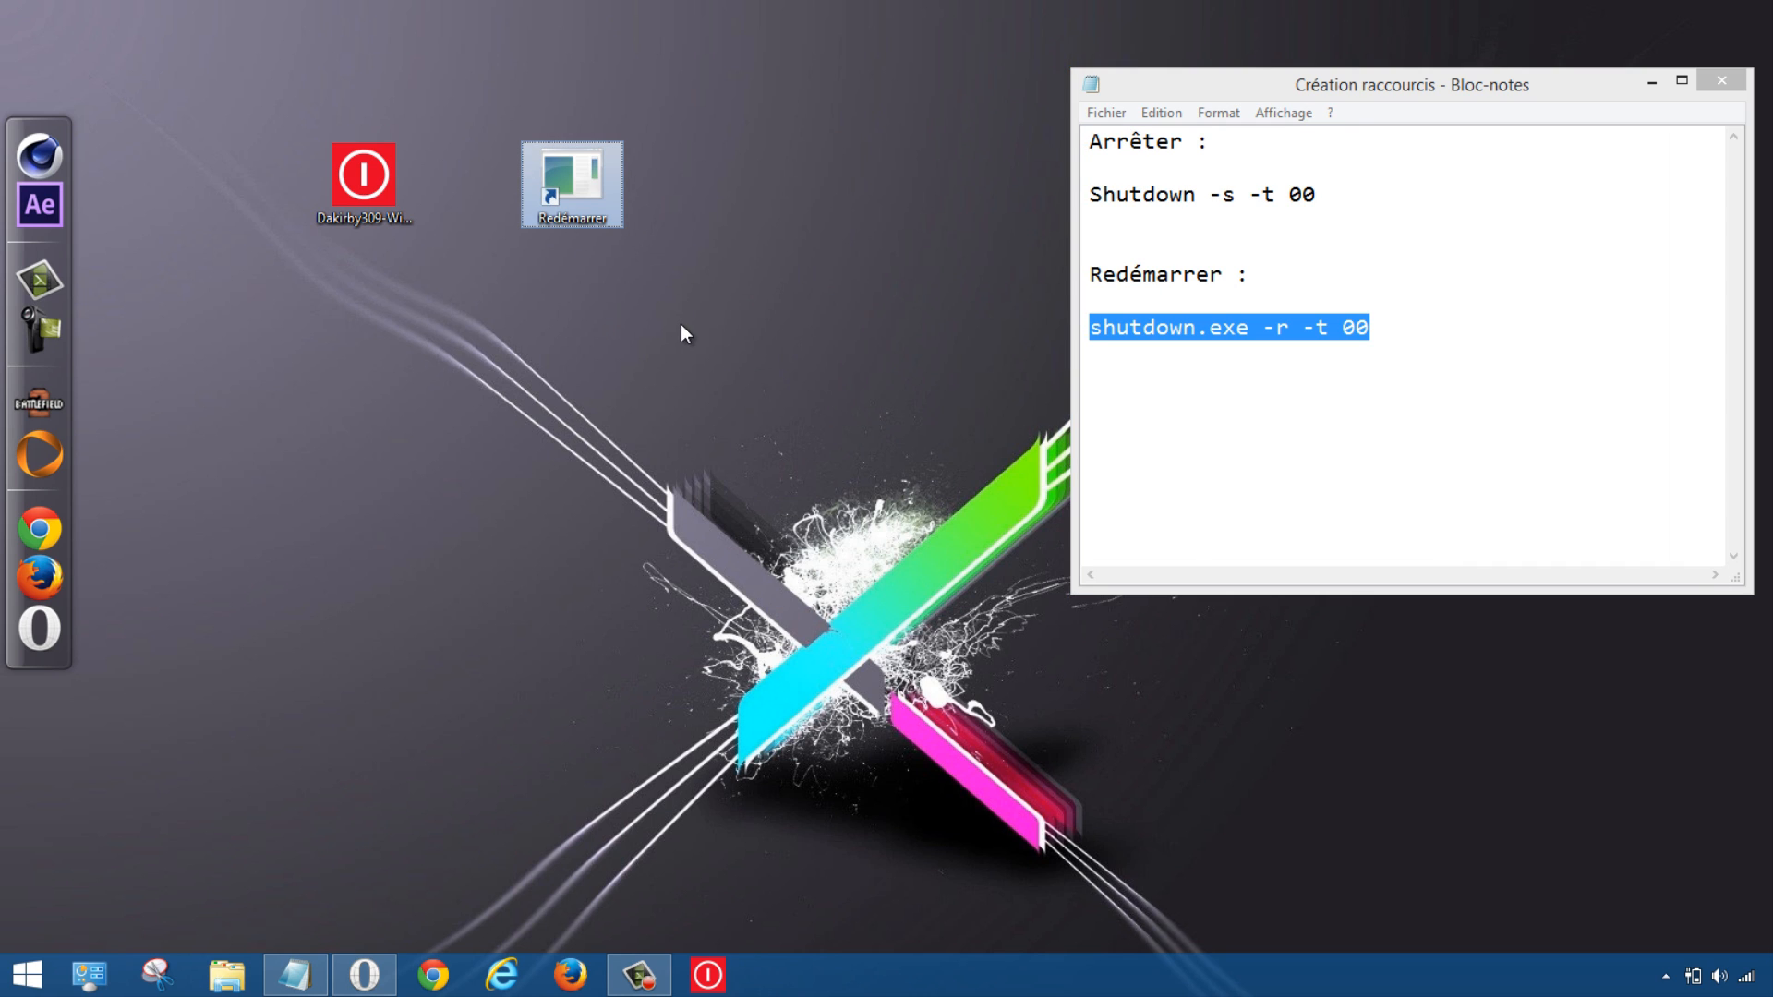
drag(680, 324, 576, 259)
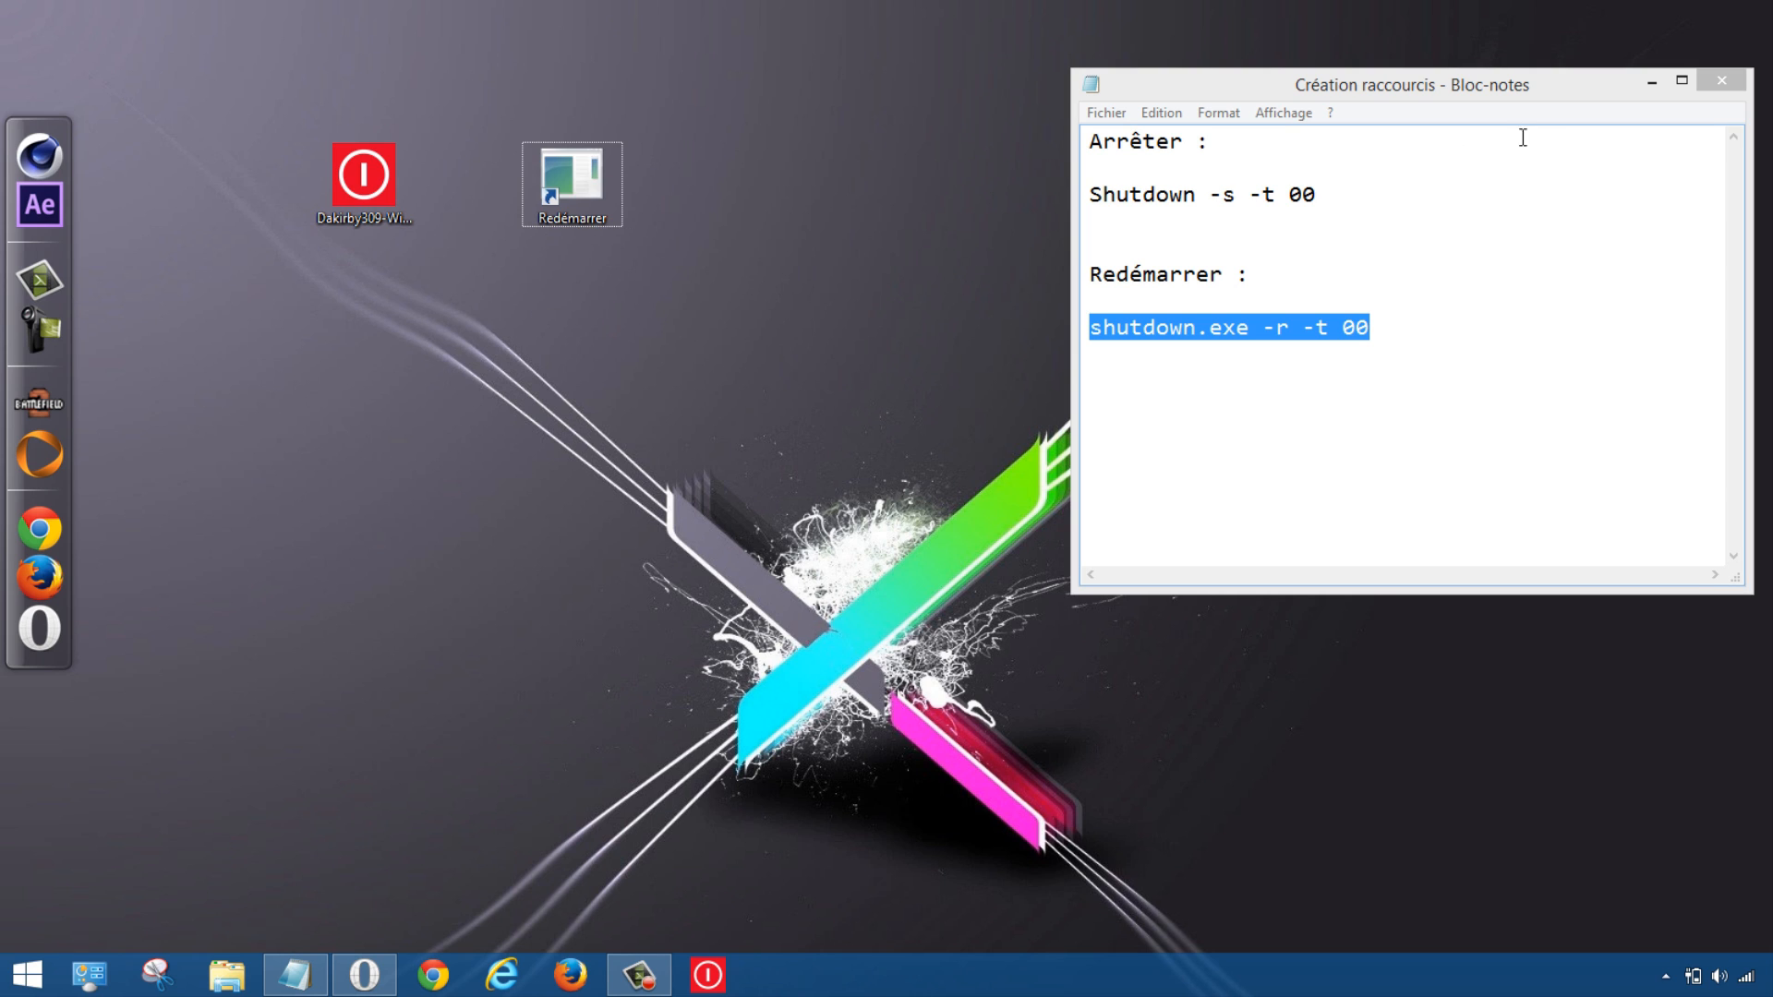
click(1653, 82)
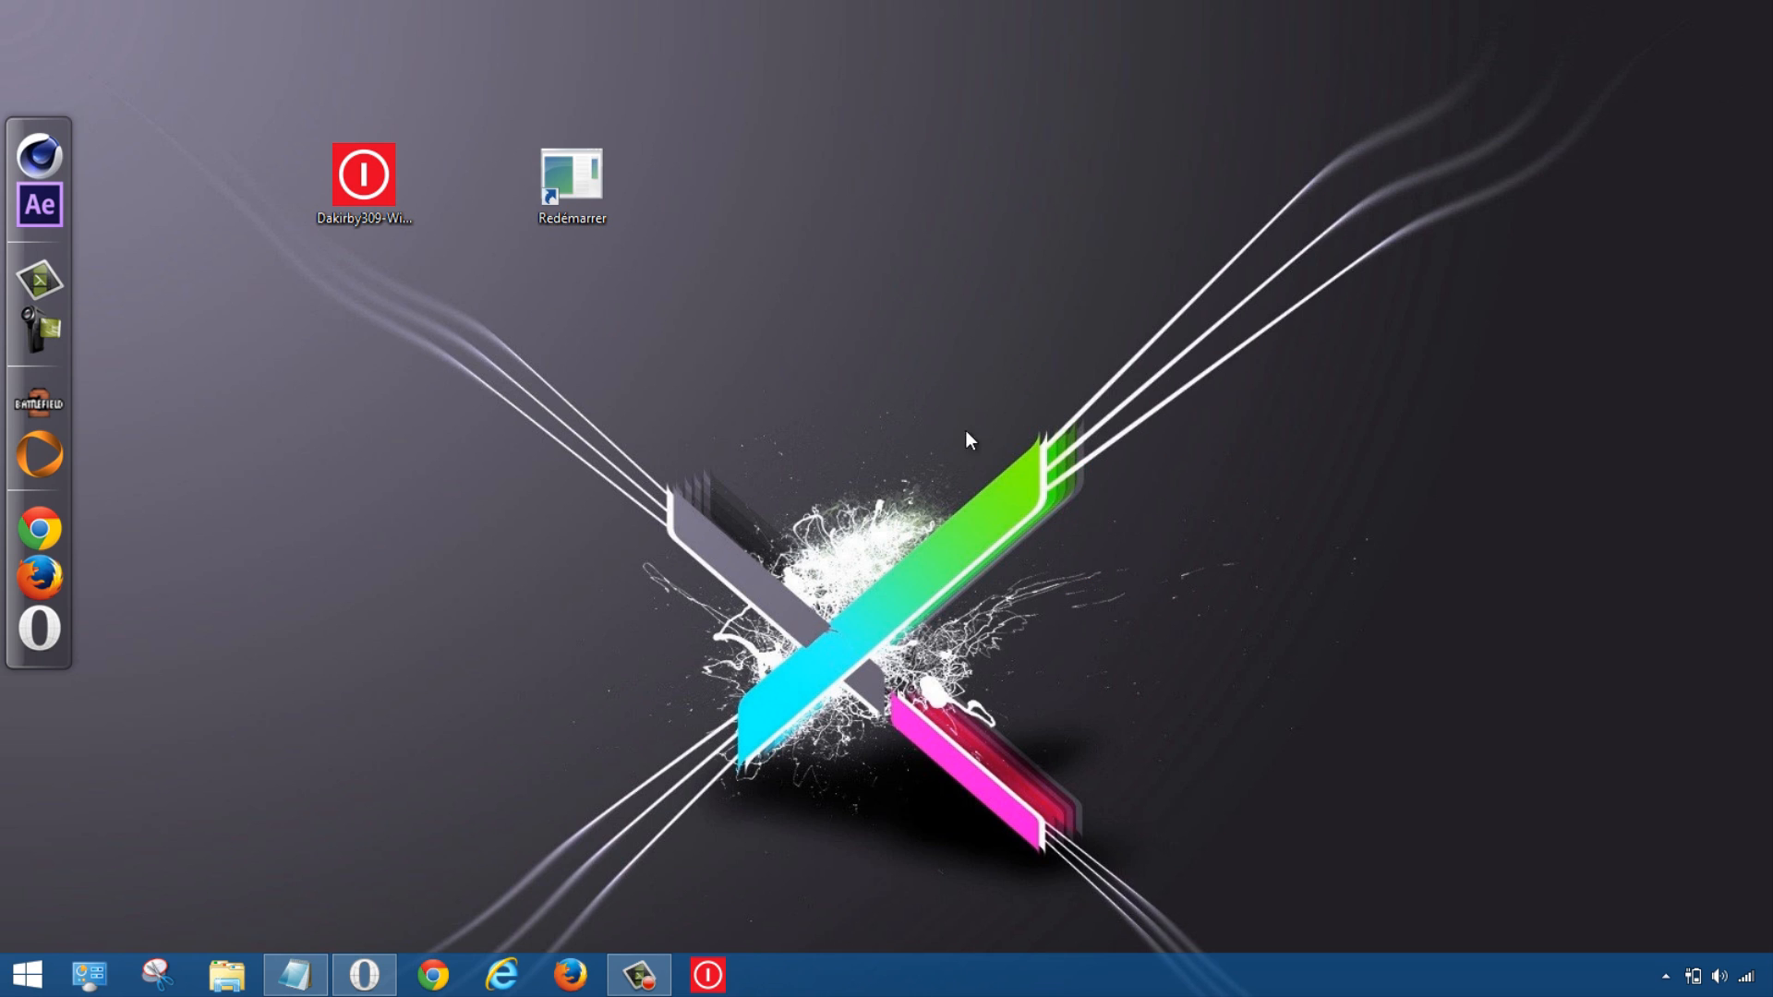
Step: Switch to Opera and examine the Other Power Restart Metro icon page, including its download formats and similar icons
click(354, 987)
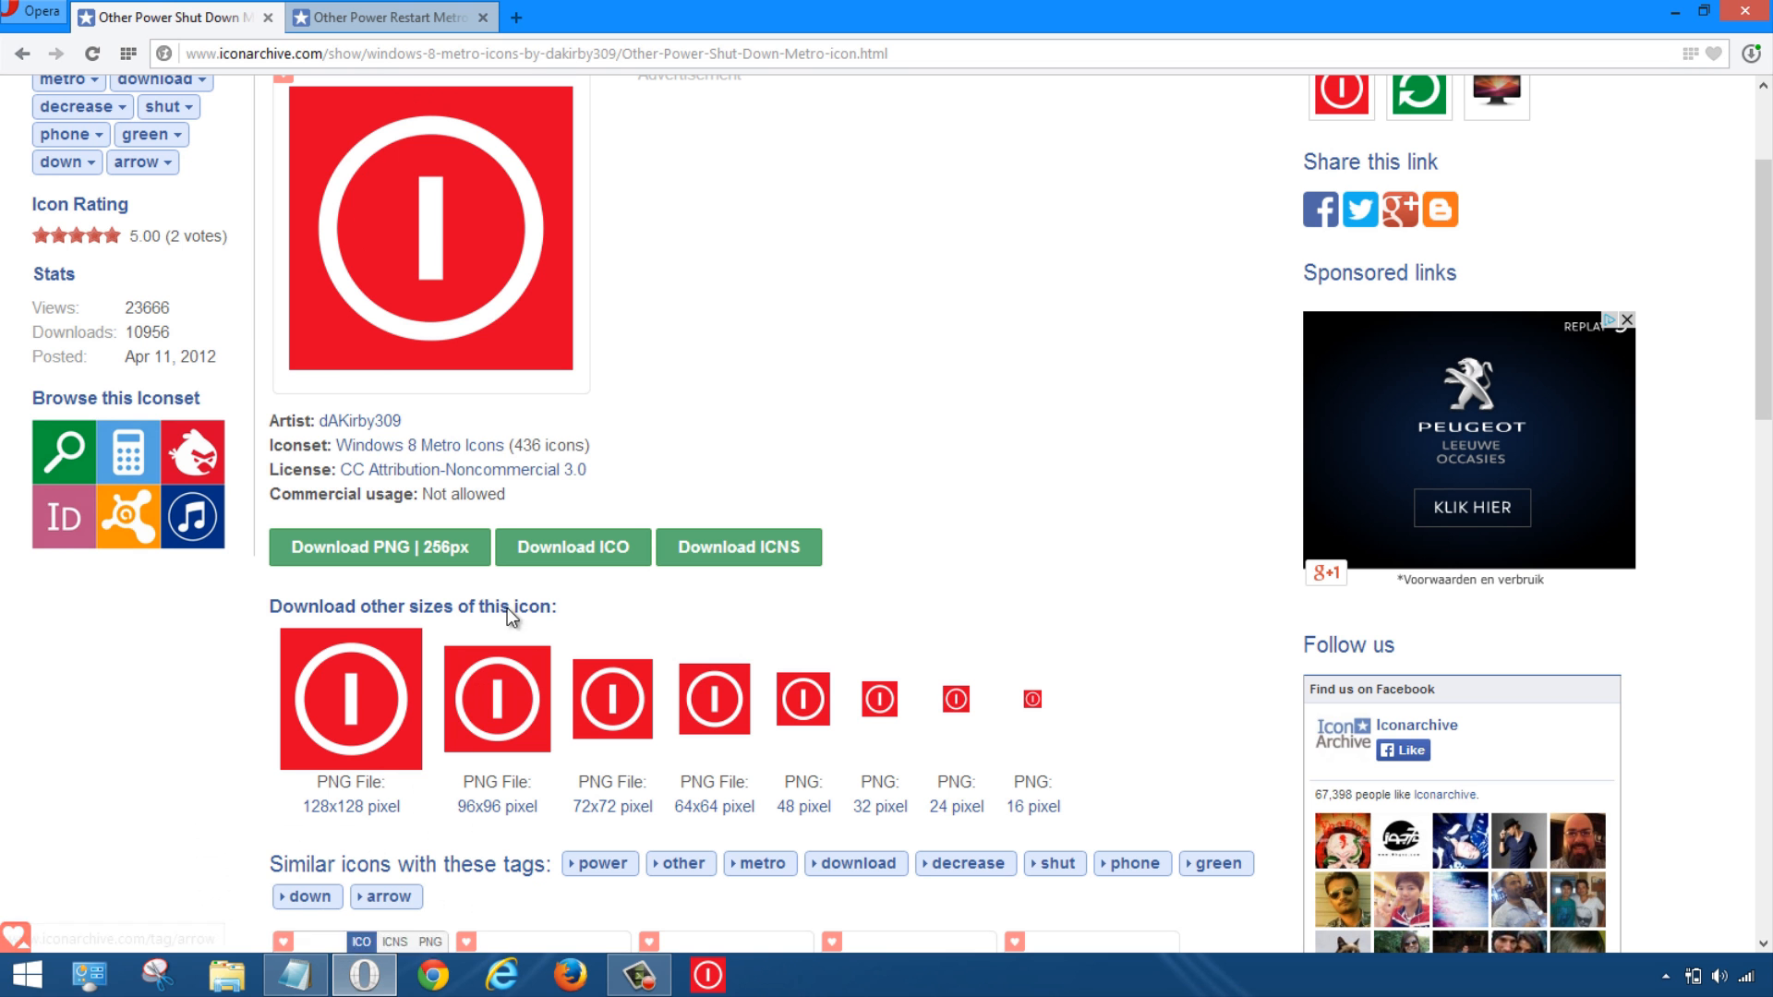
click(342, 15)
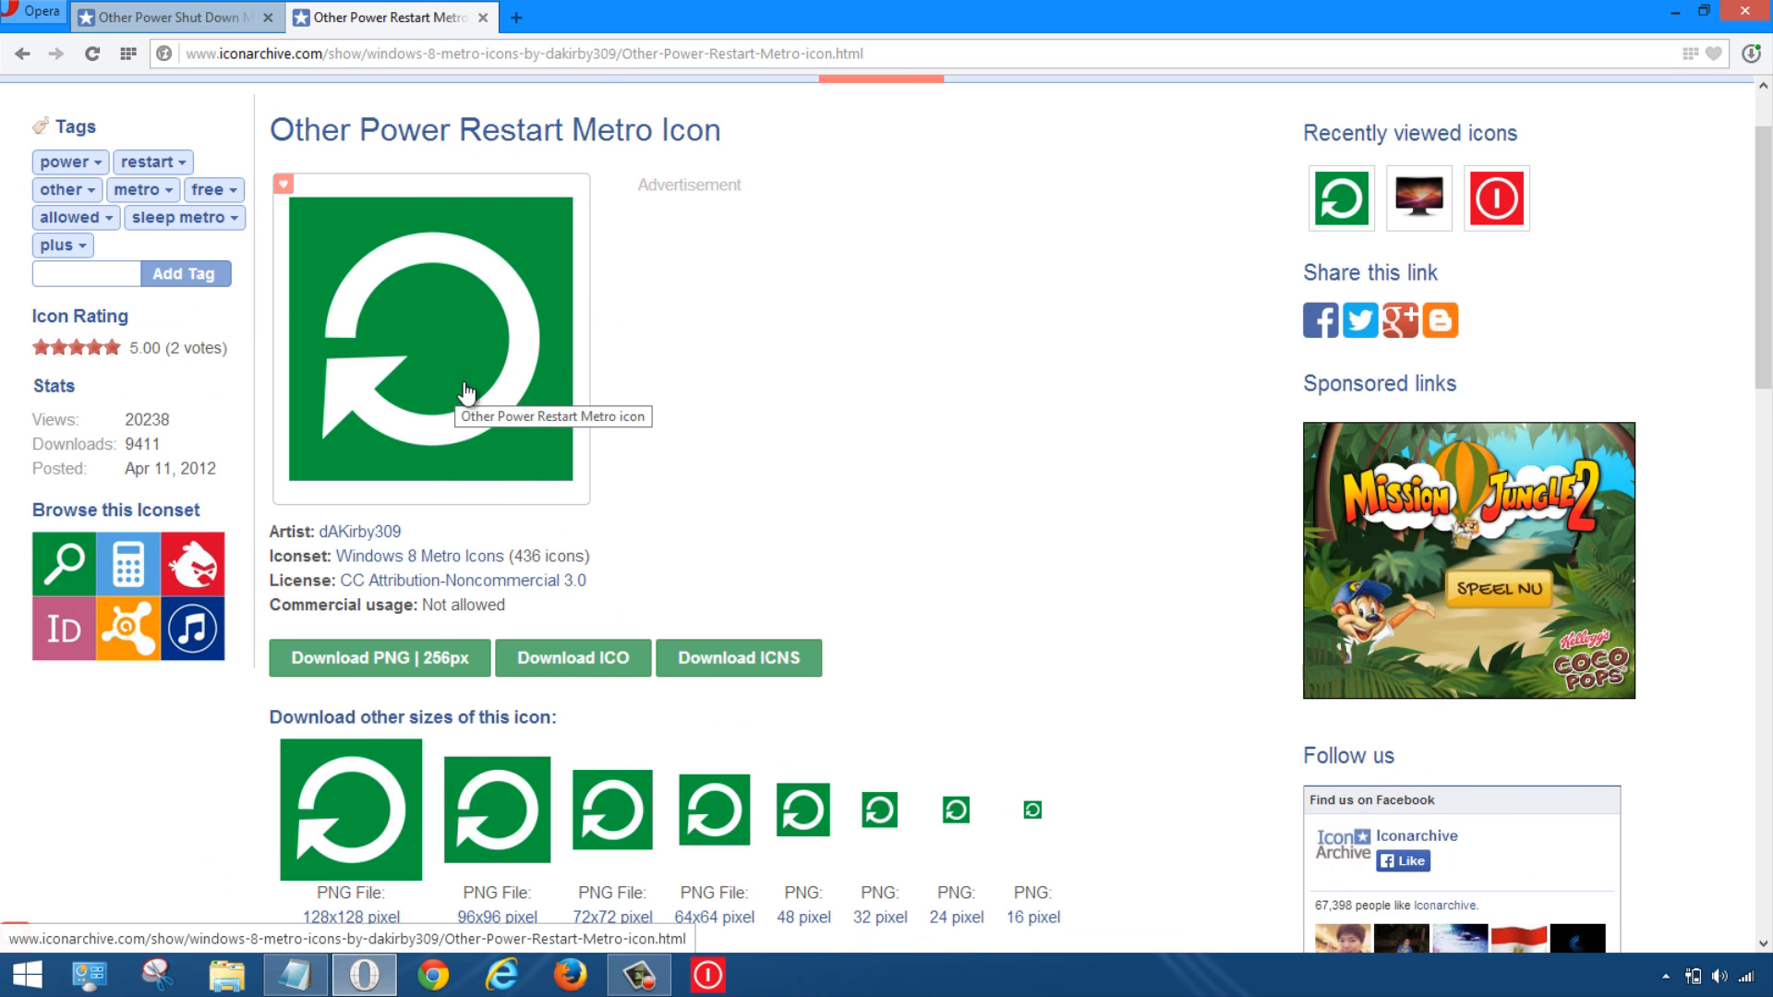
scroll(643, 399, down, 3)
scroll(644, 399, up, 3)
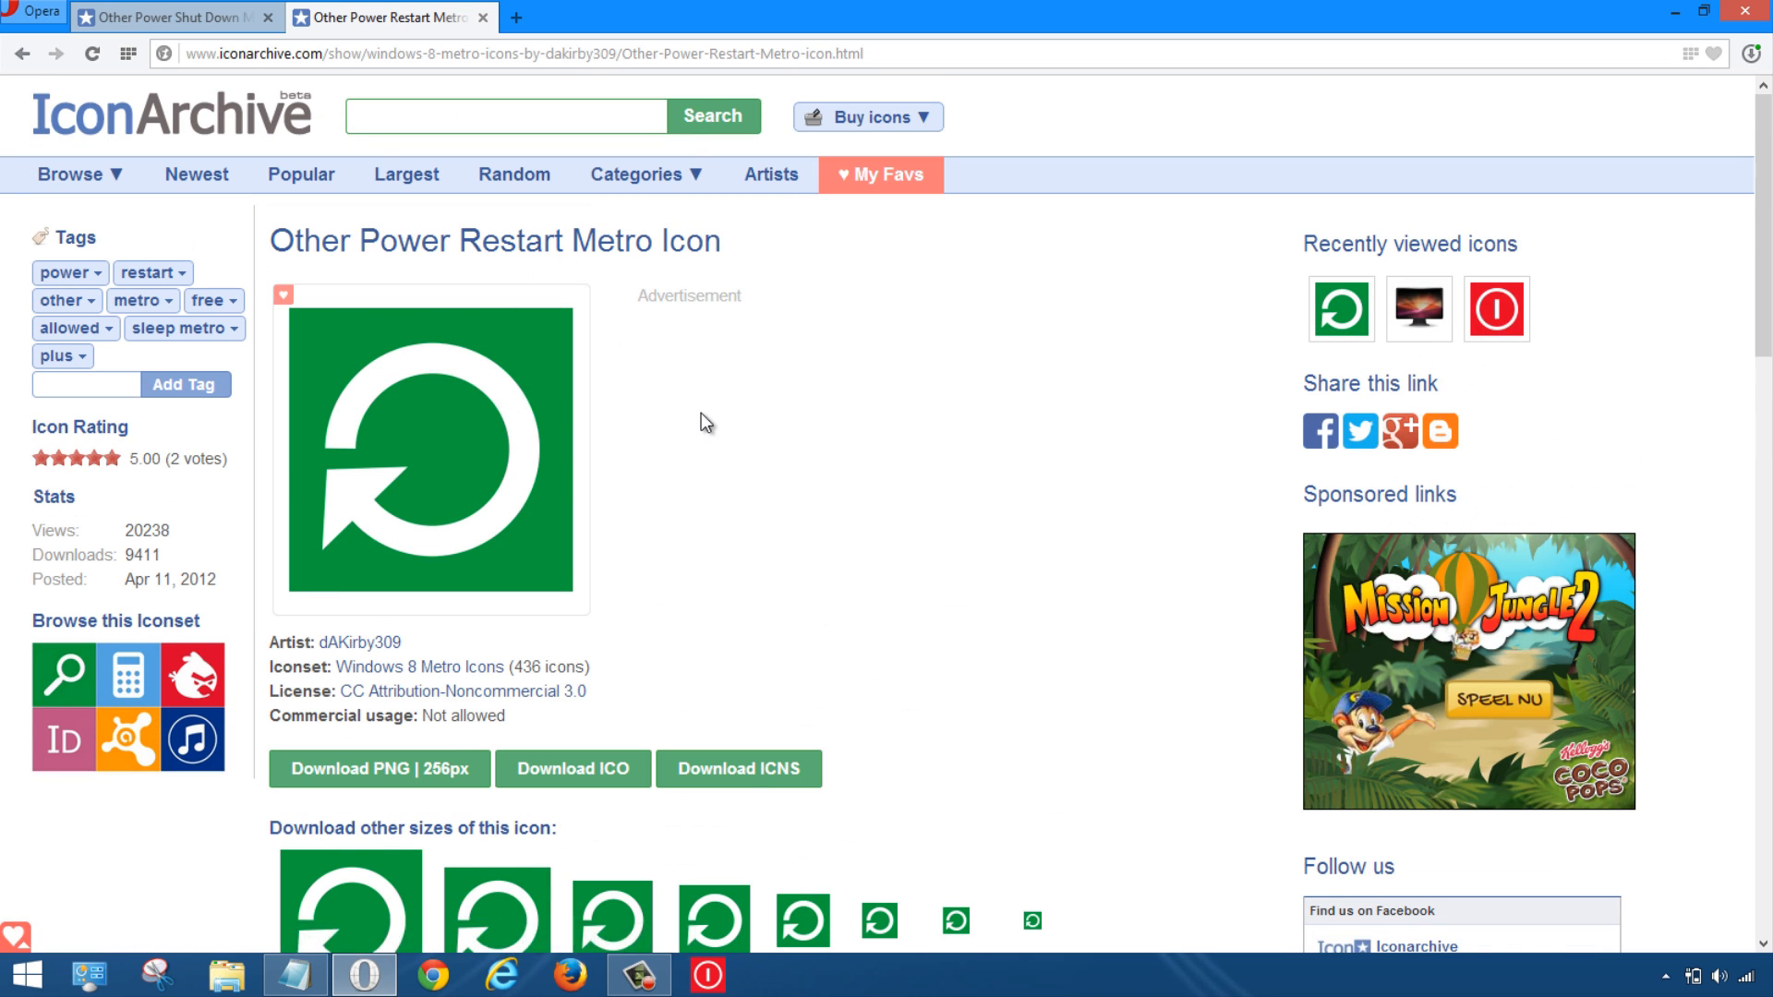
scroll(701, 412, down, 2)
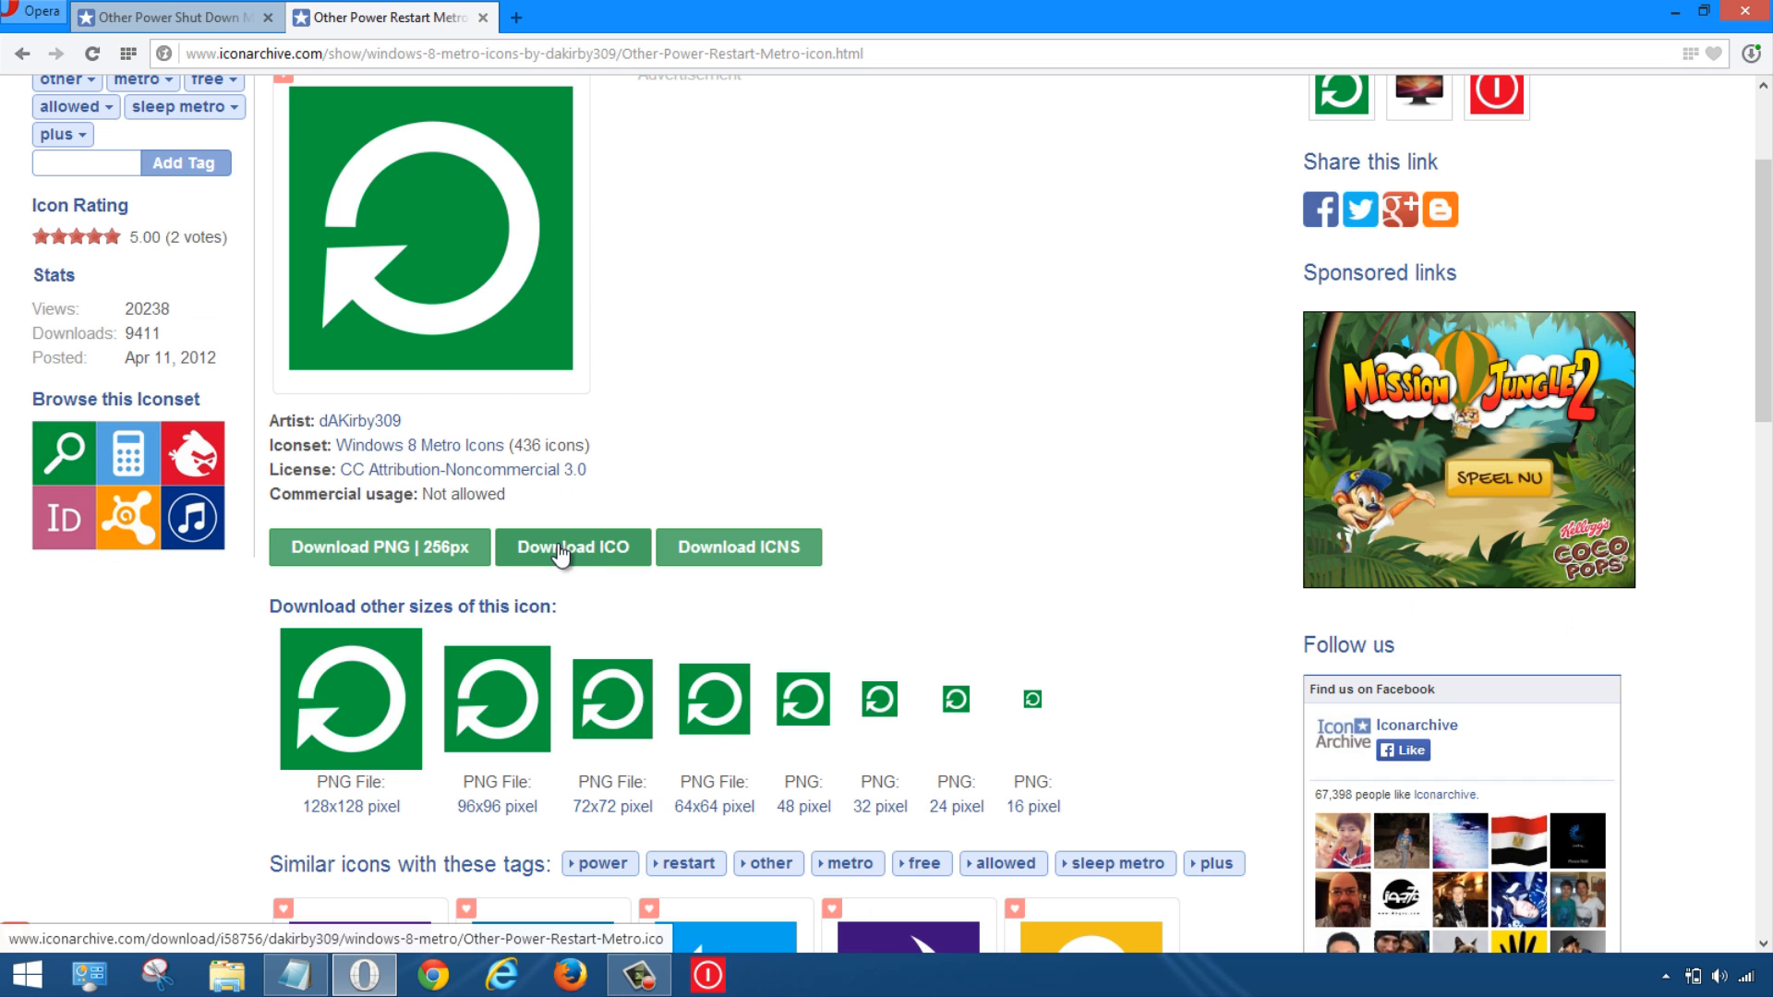
scroll(842, 343, down, 1)
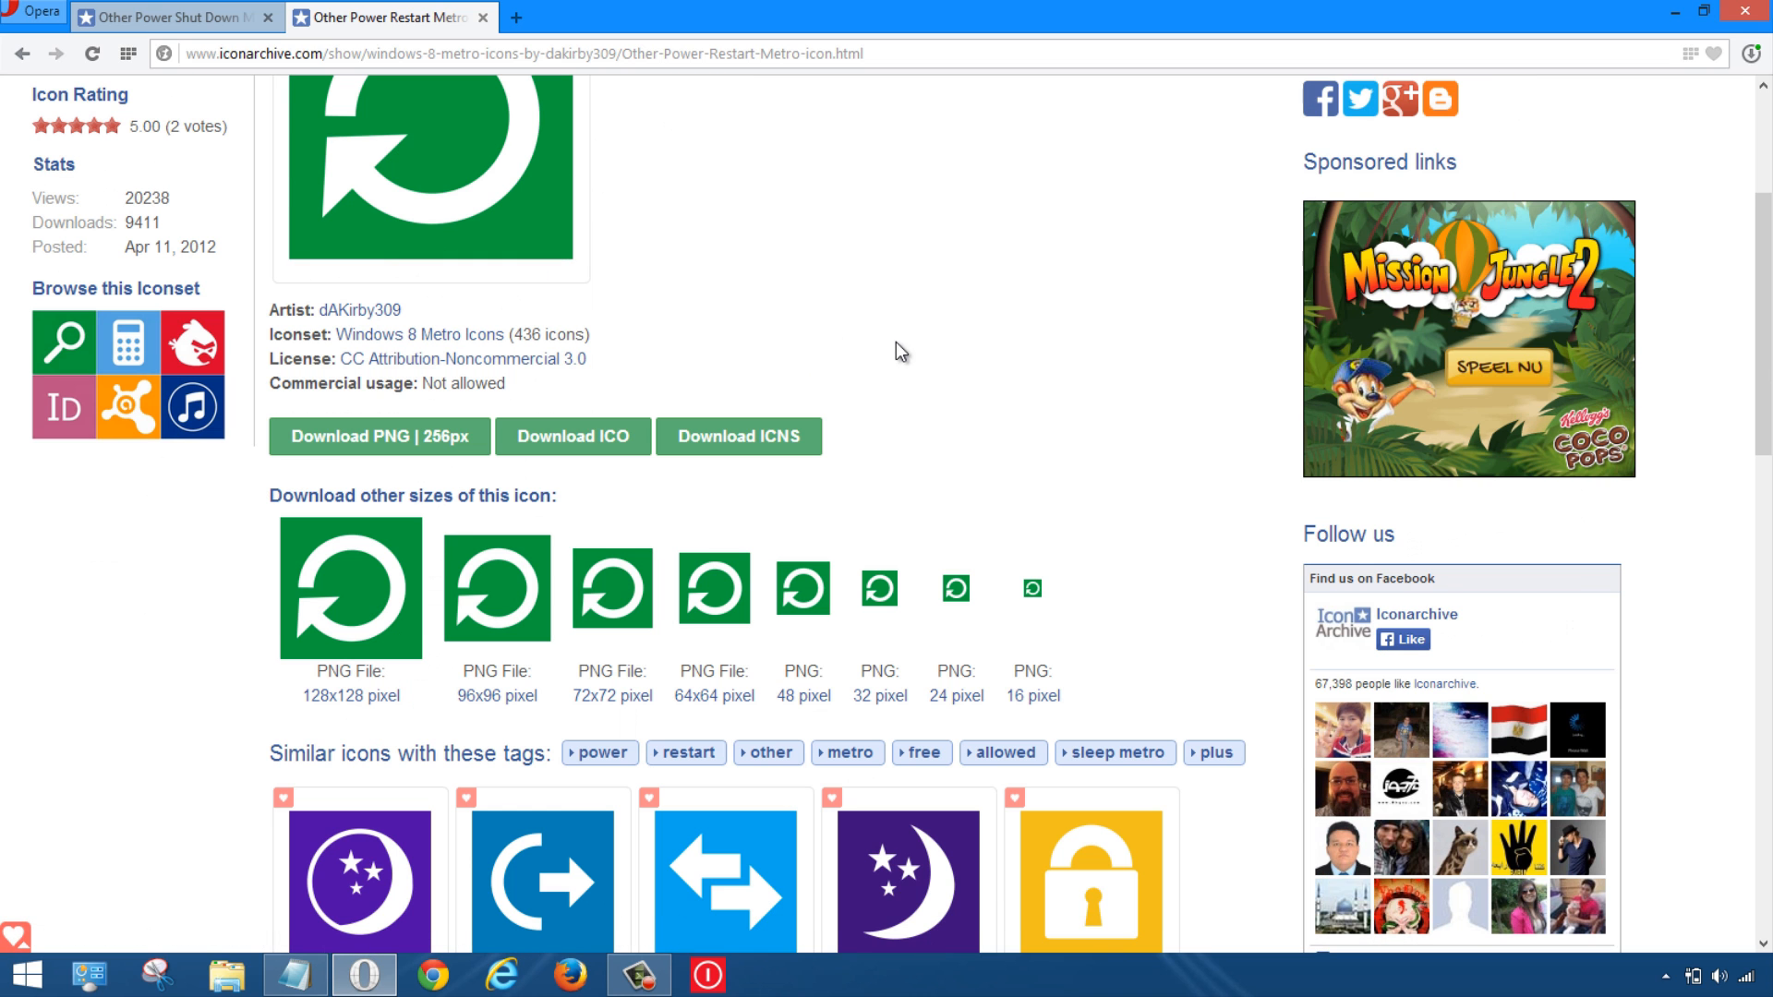
scroll(895, 342, down, 4)
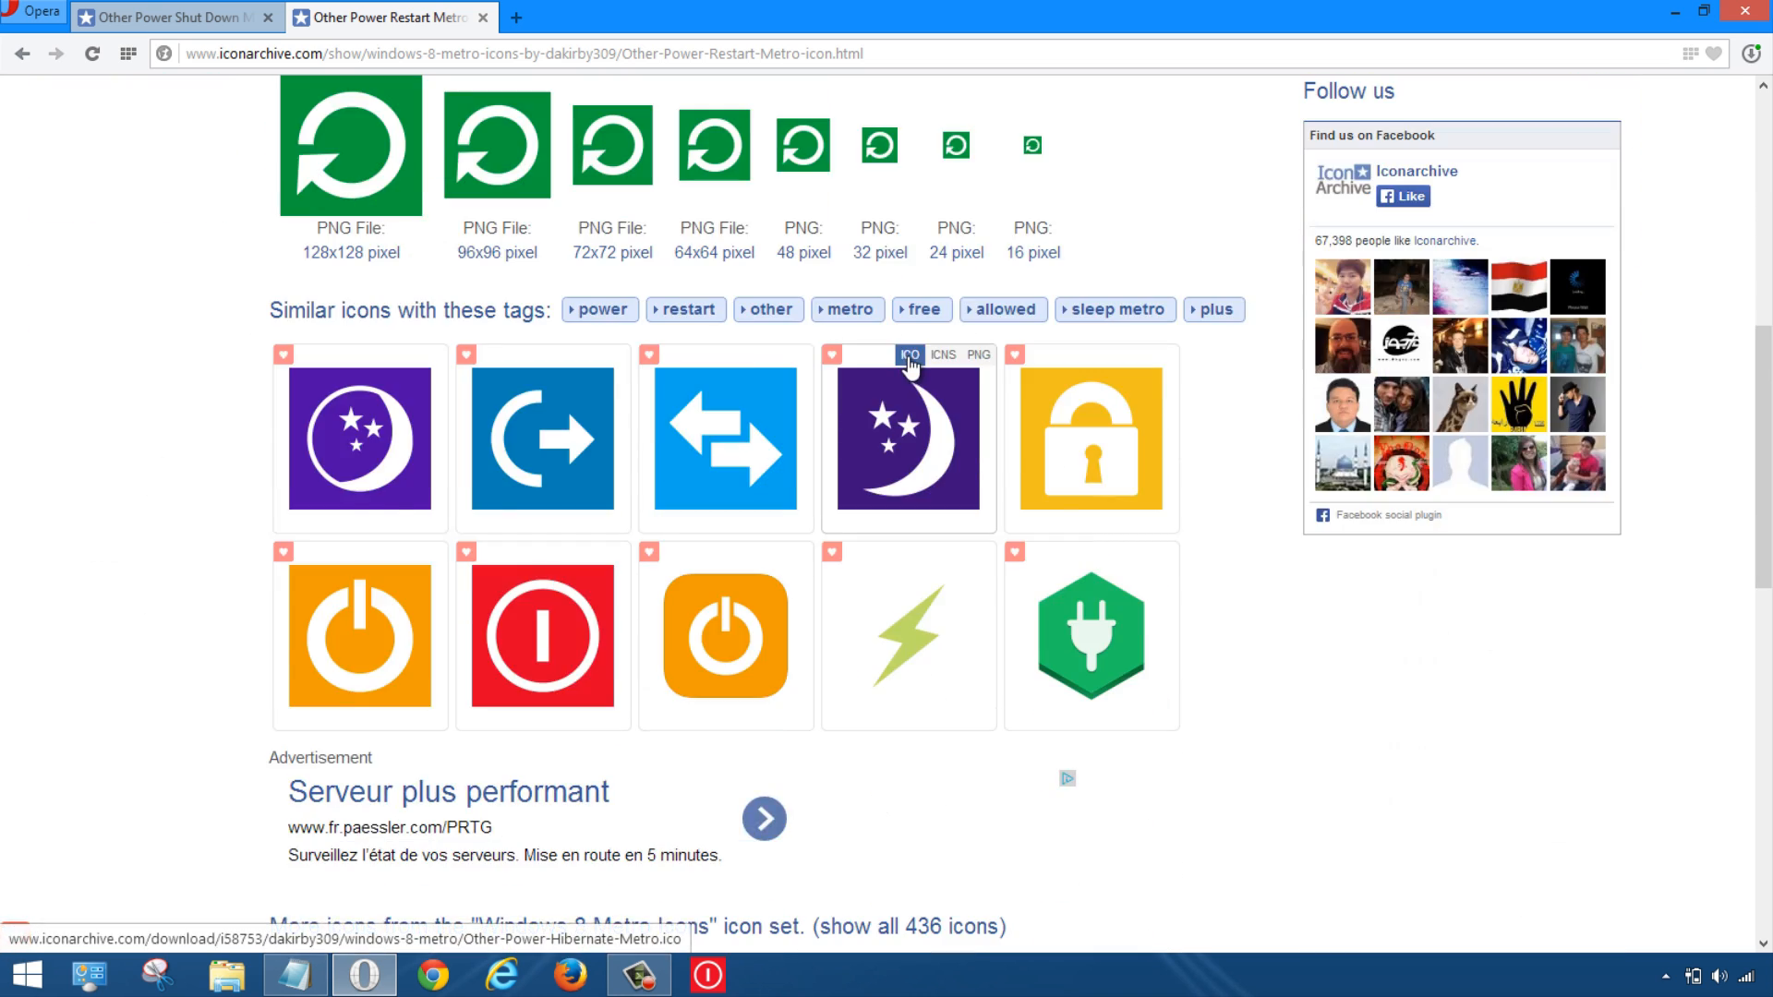
scroll(907, 357, up, 3)
scroll(907, 359, up, 4)
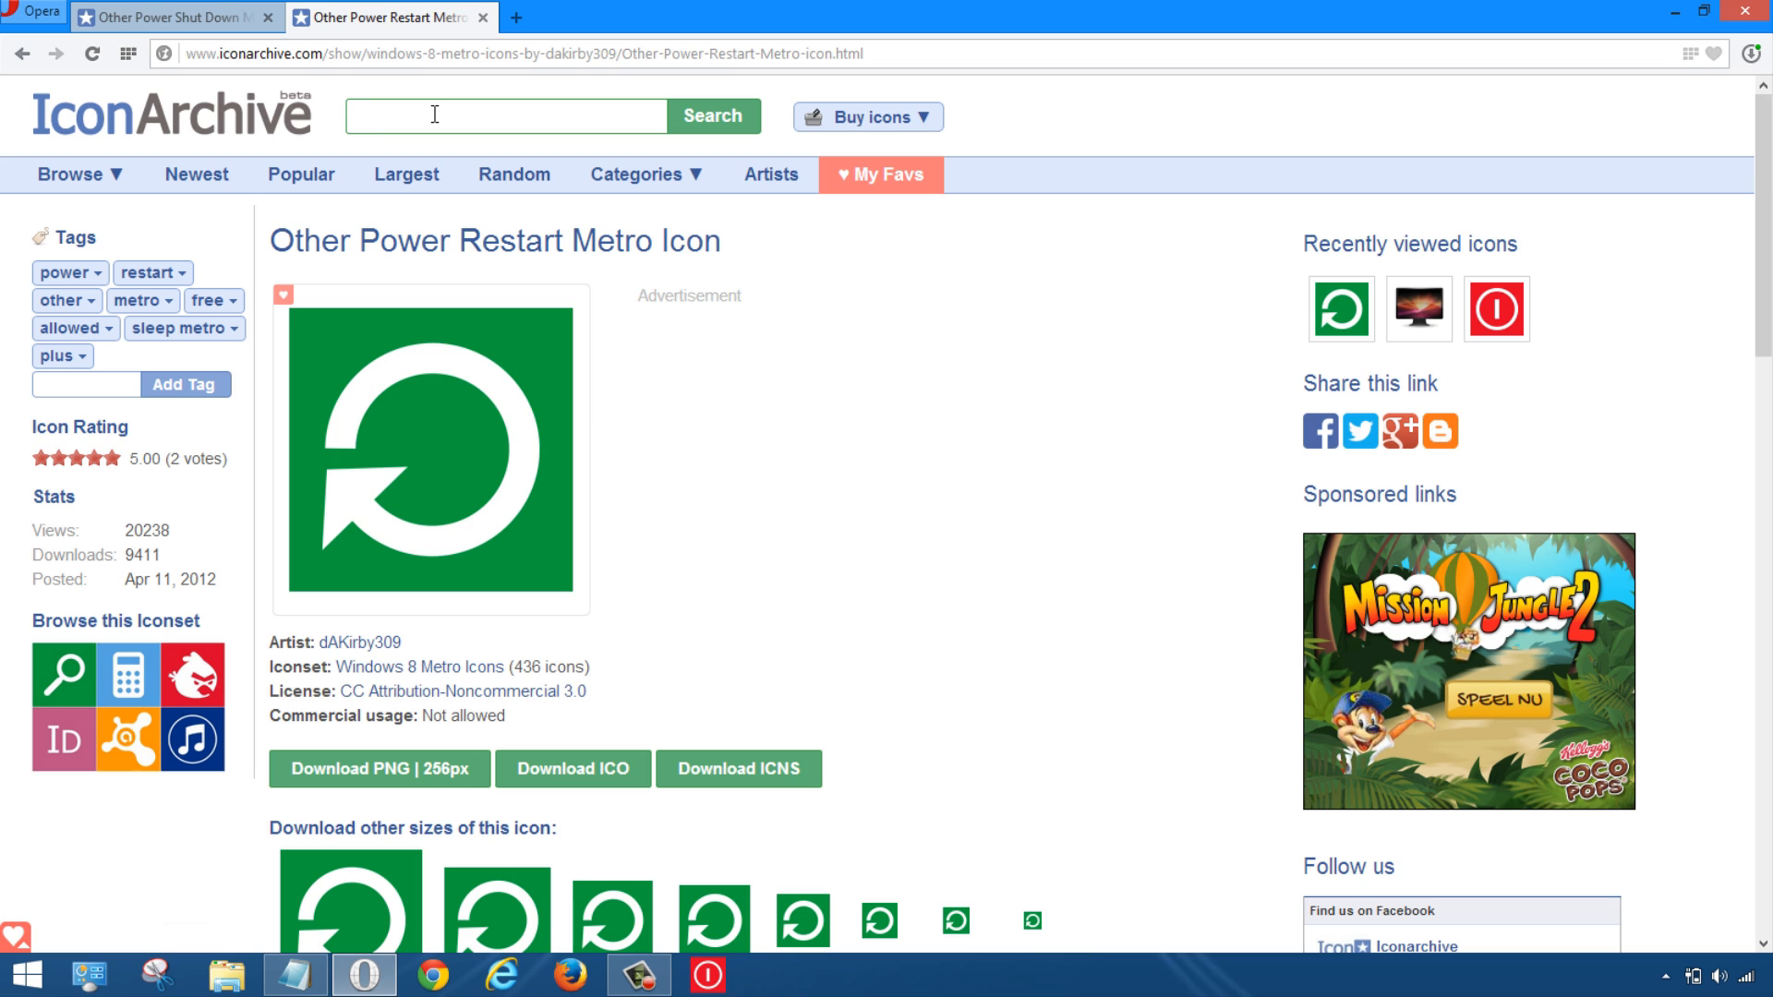
Step: Search IconArchive for "pc" and view the page of the Server aluminum icon
text(pc)
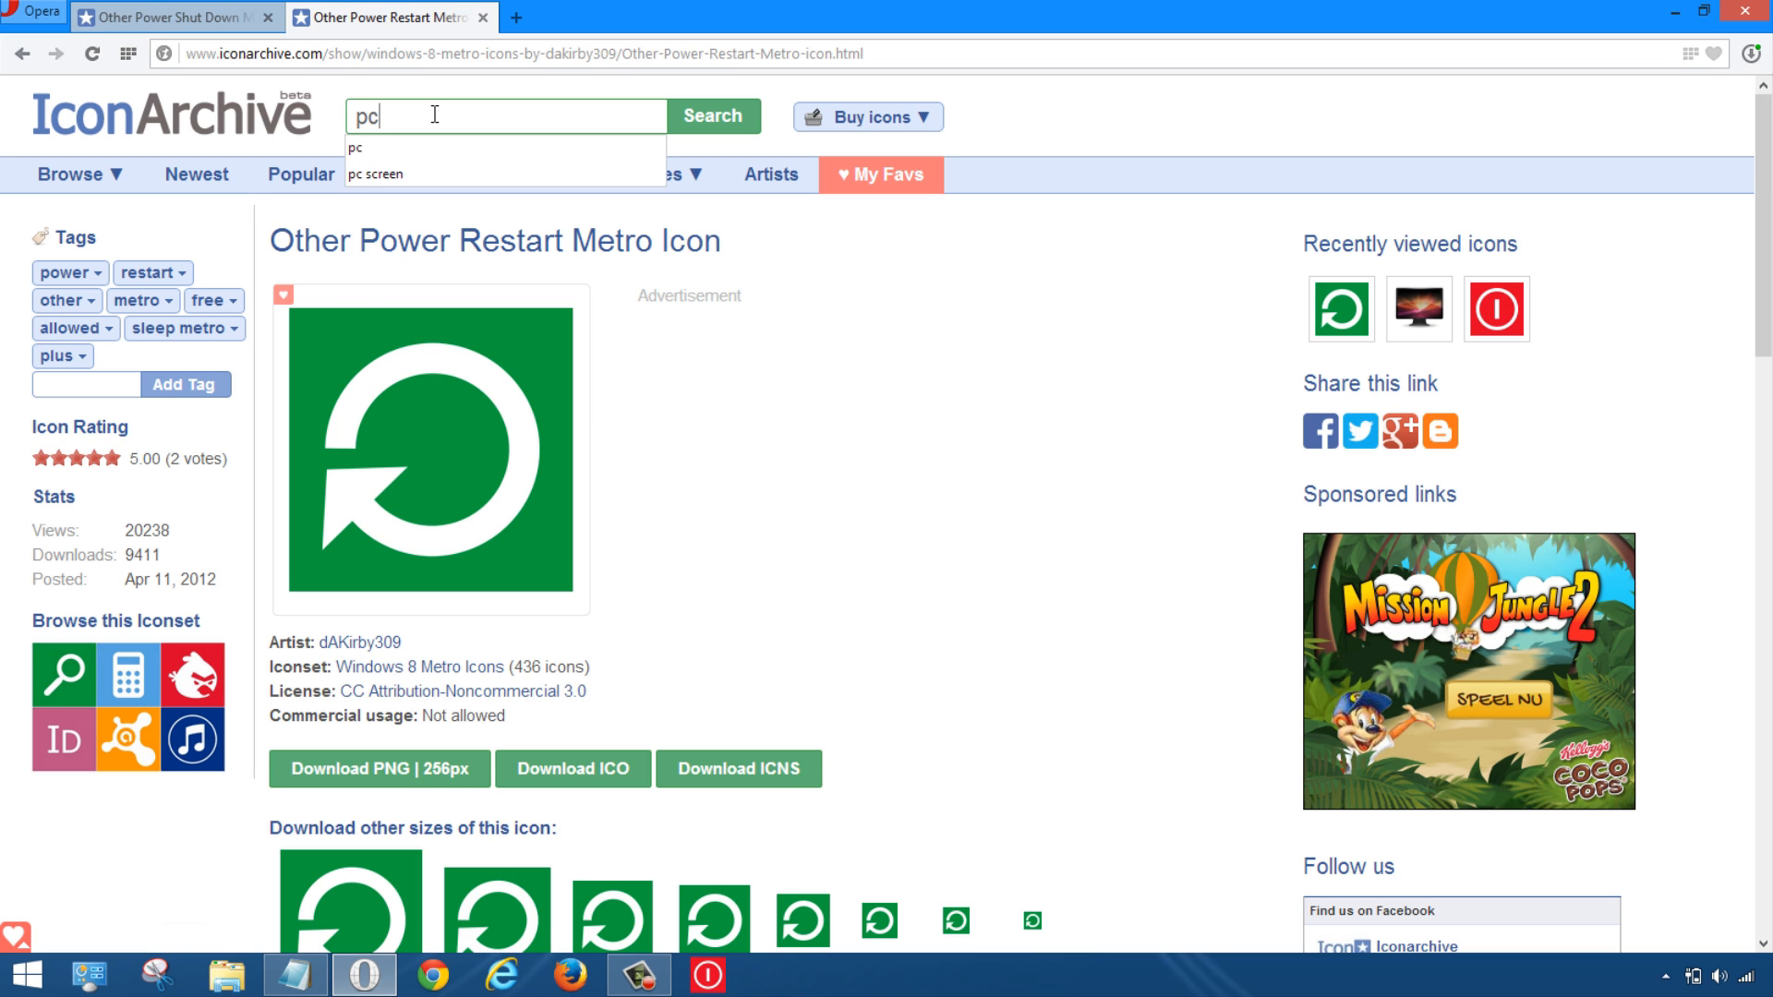
key(Return)
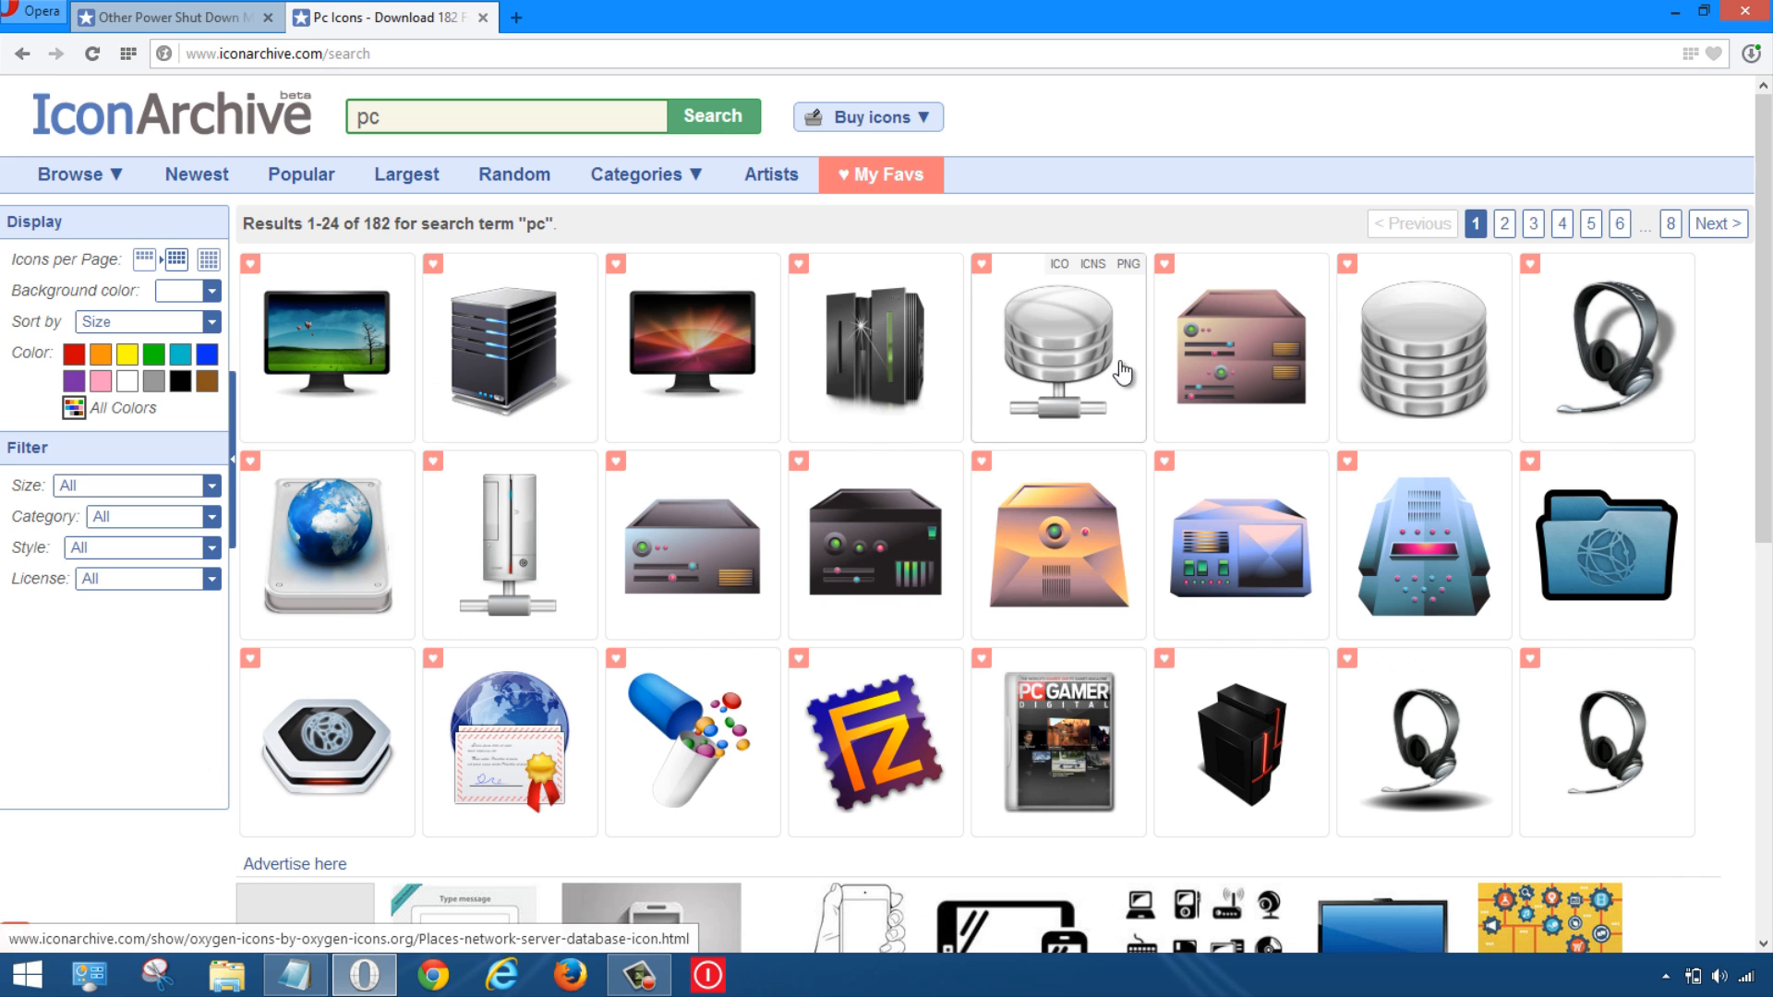
click(747, 349)
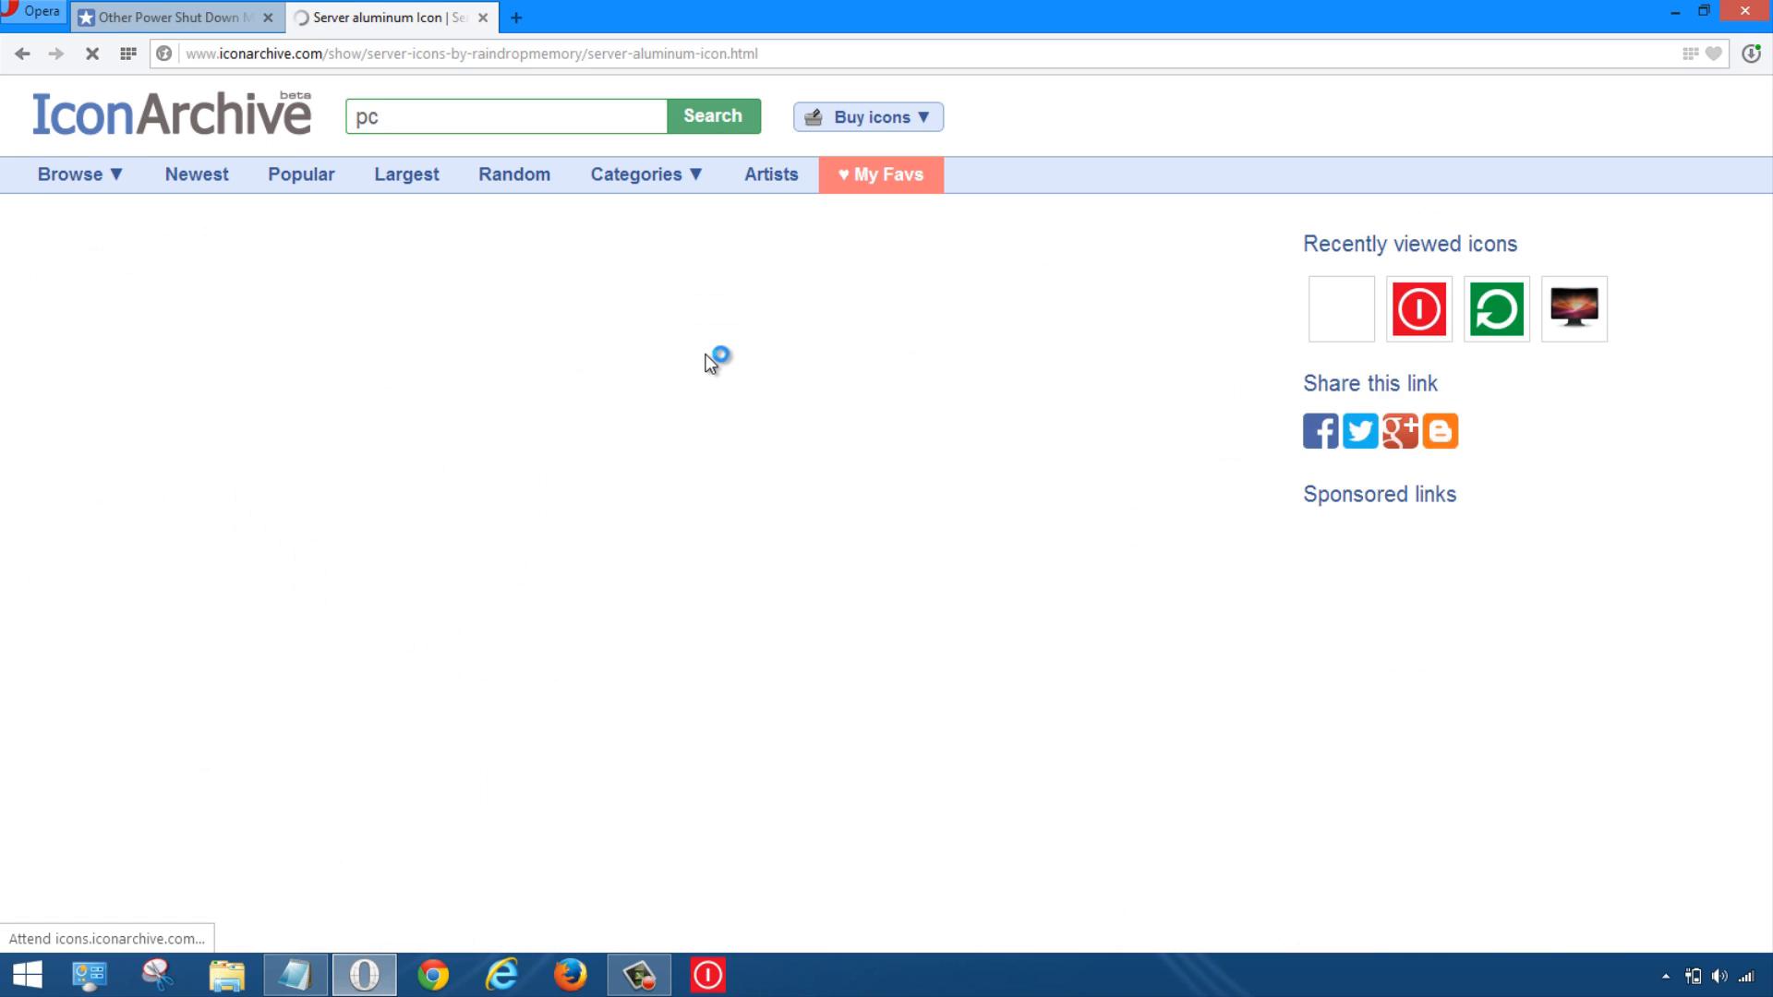
scroll(706, 362, down, 3)
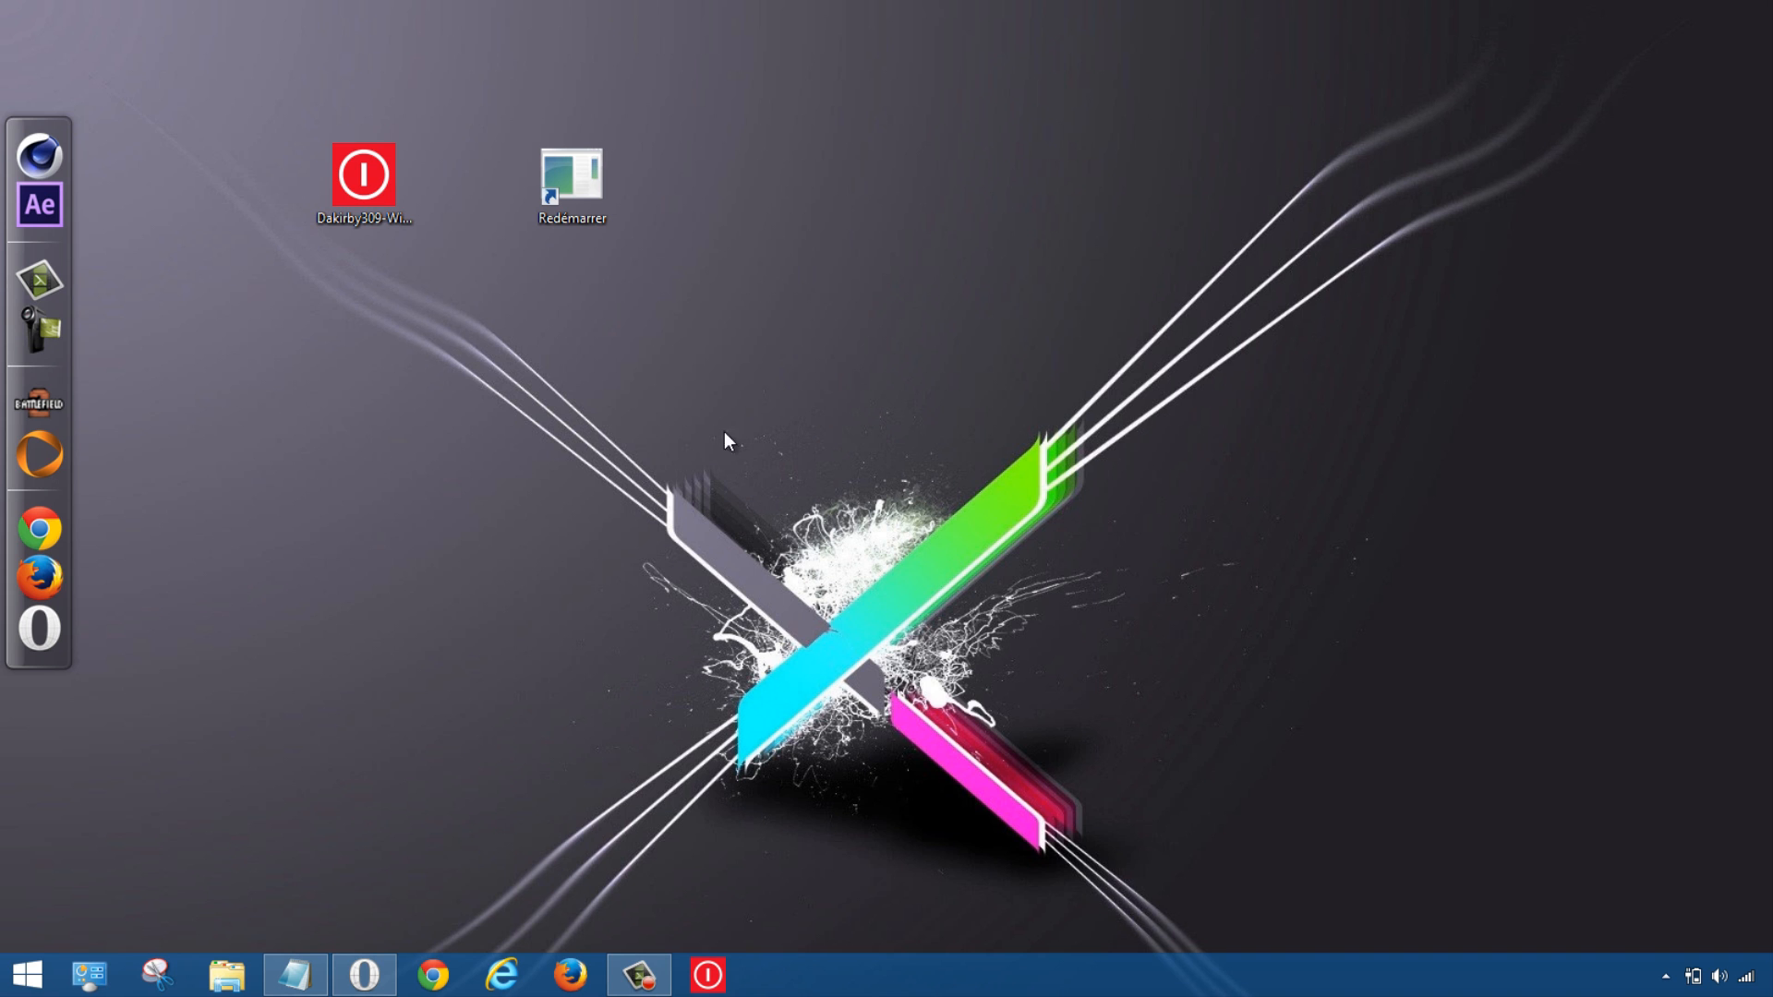
Step: Open the Windows Start screen, examine its tiles including Shut Down and Restart, and return to the desktop
click(939, 521)
mouse_move(1768, 994)
click(1723, 517)
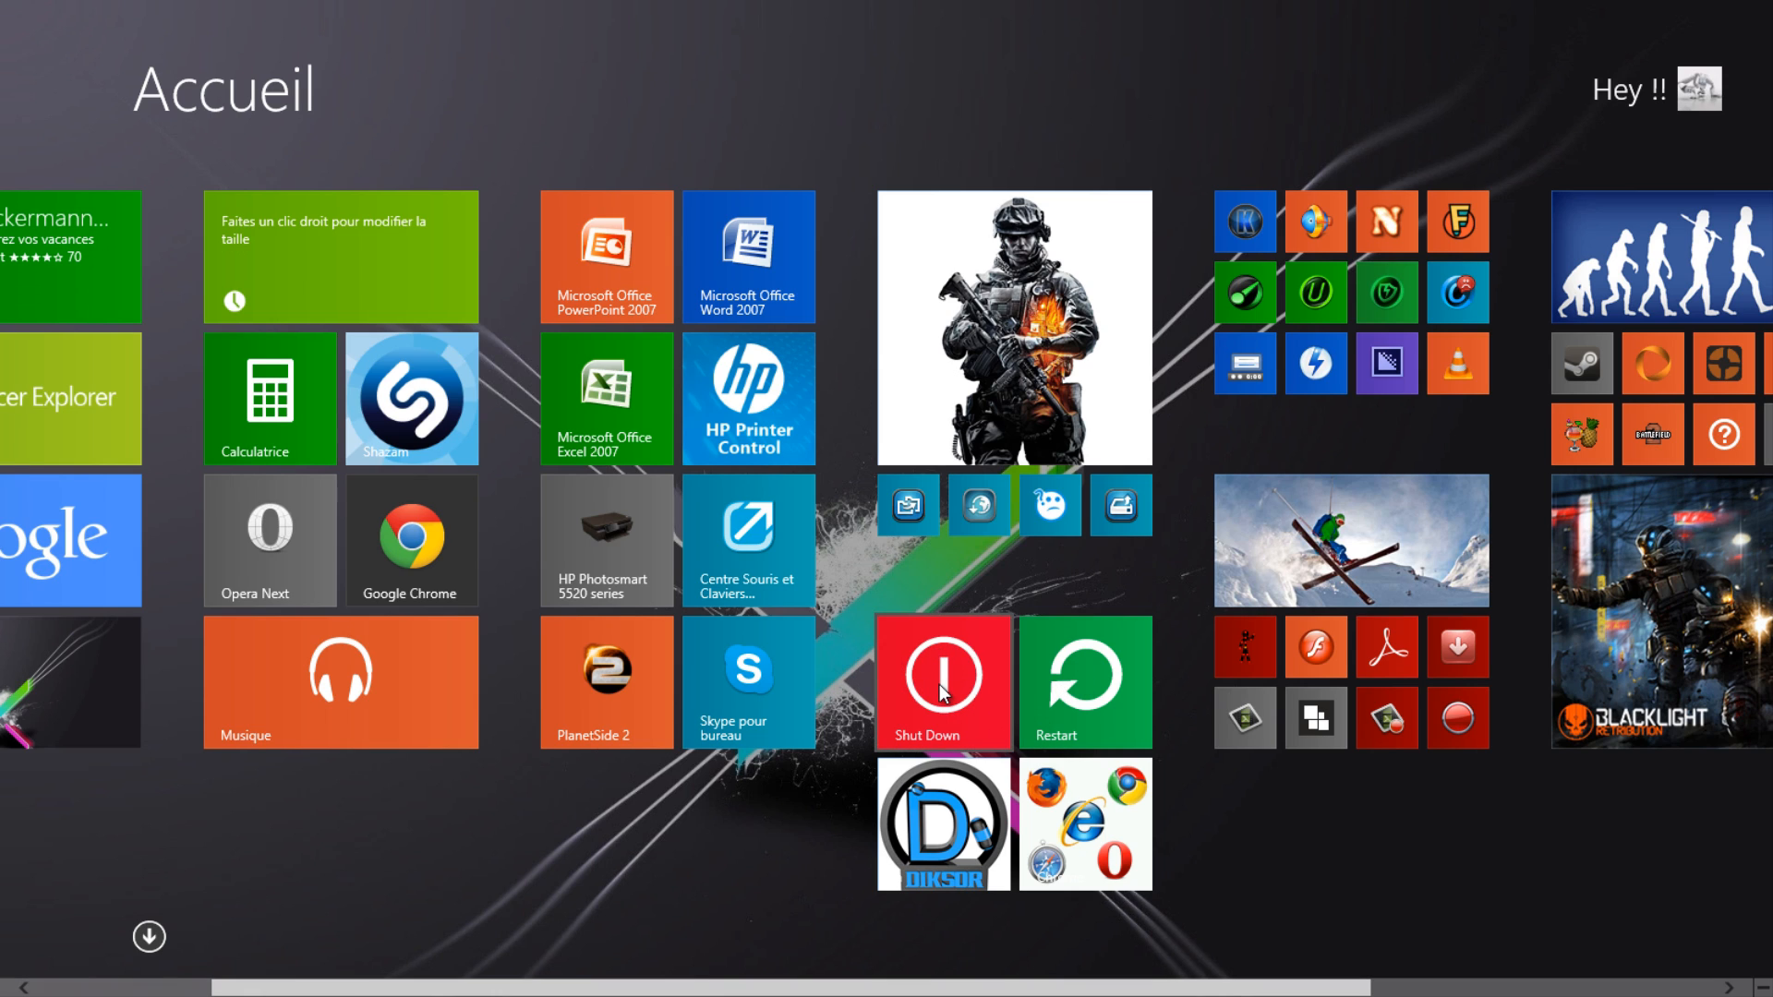
scroll(951, 680, down, 5)
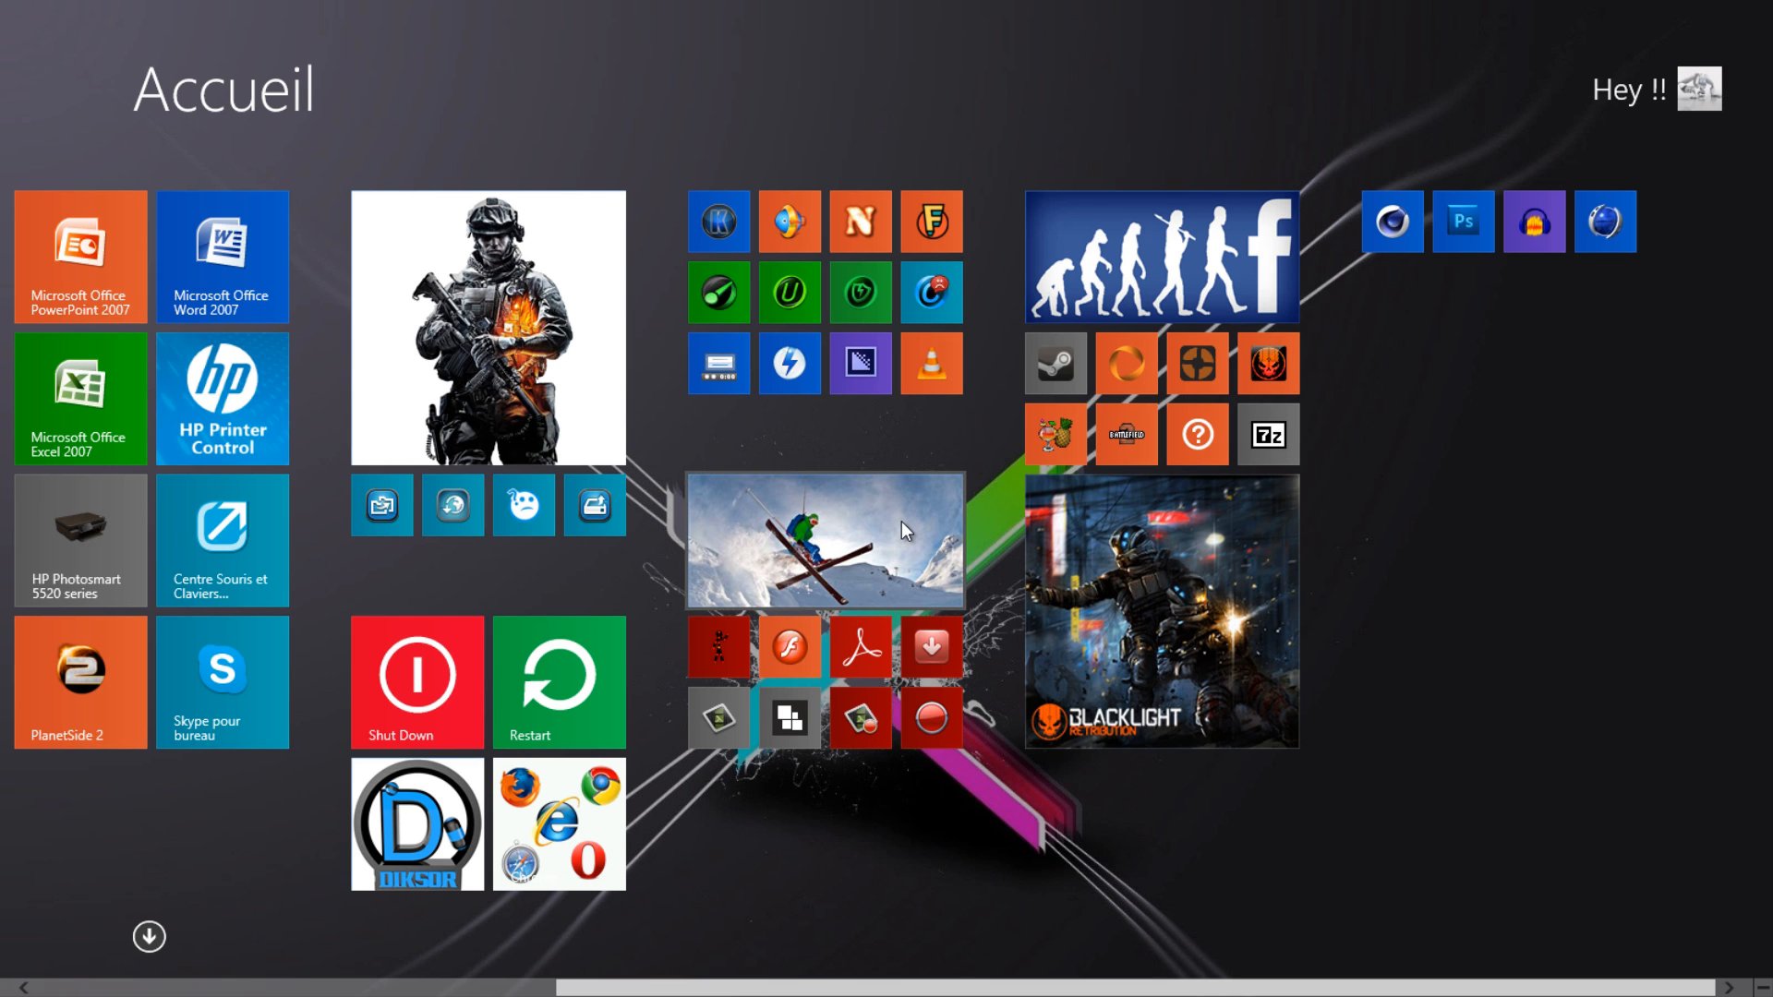
scroll(914, 523, up, 3)
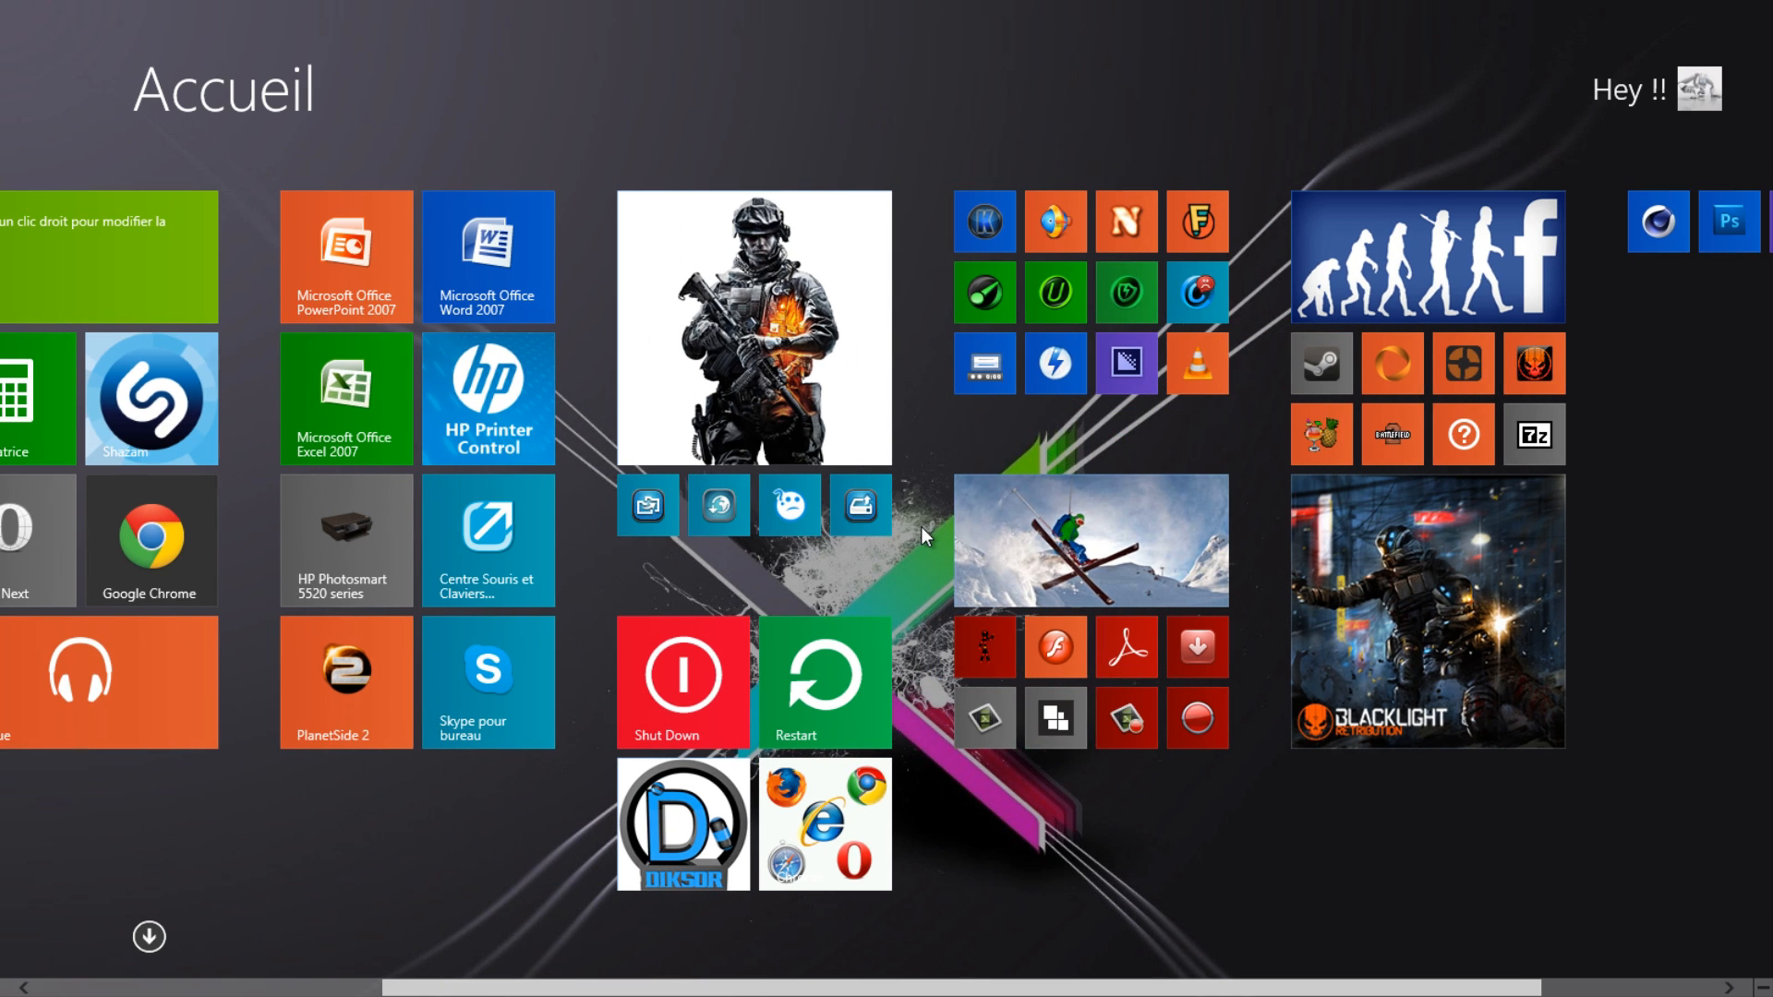
scroll(922, 527, up, 2)
scroll(921, 527, down, 5)
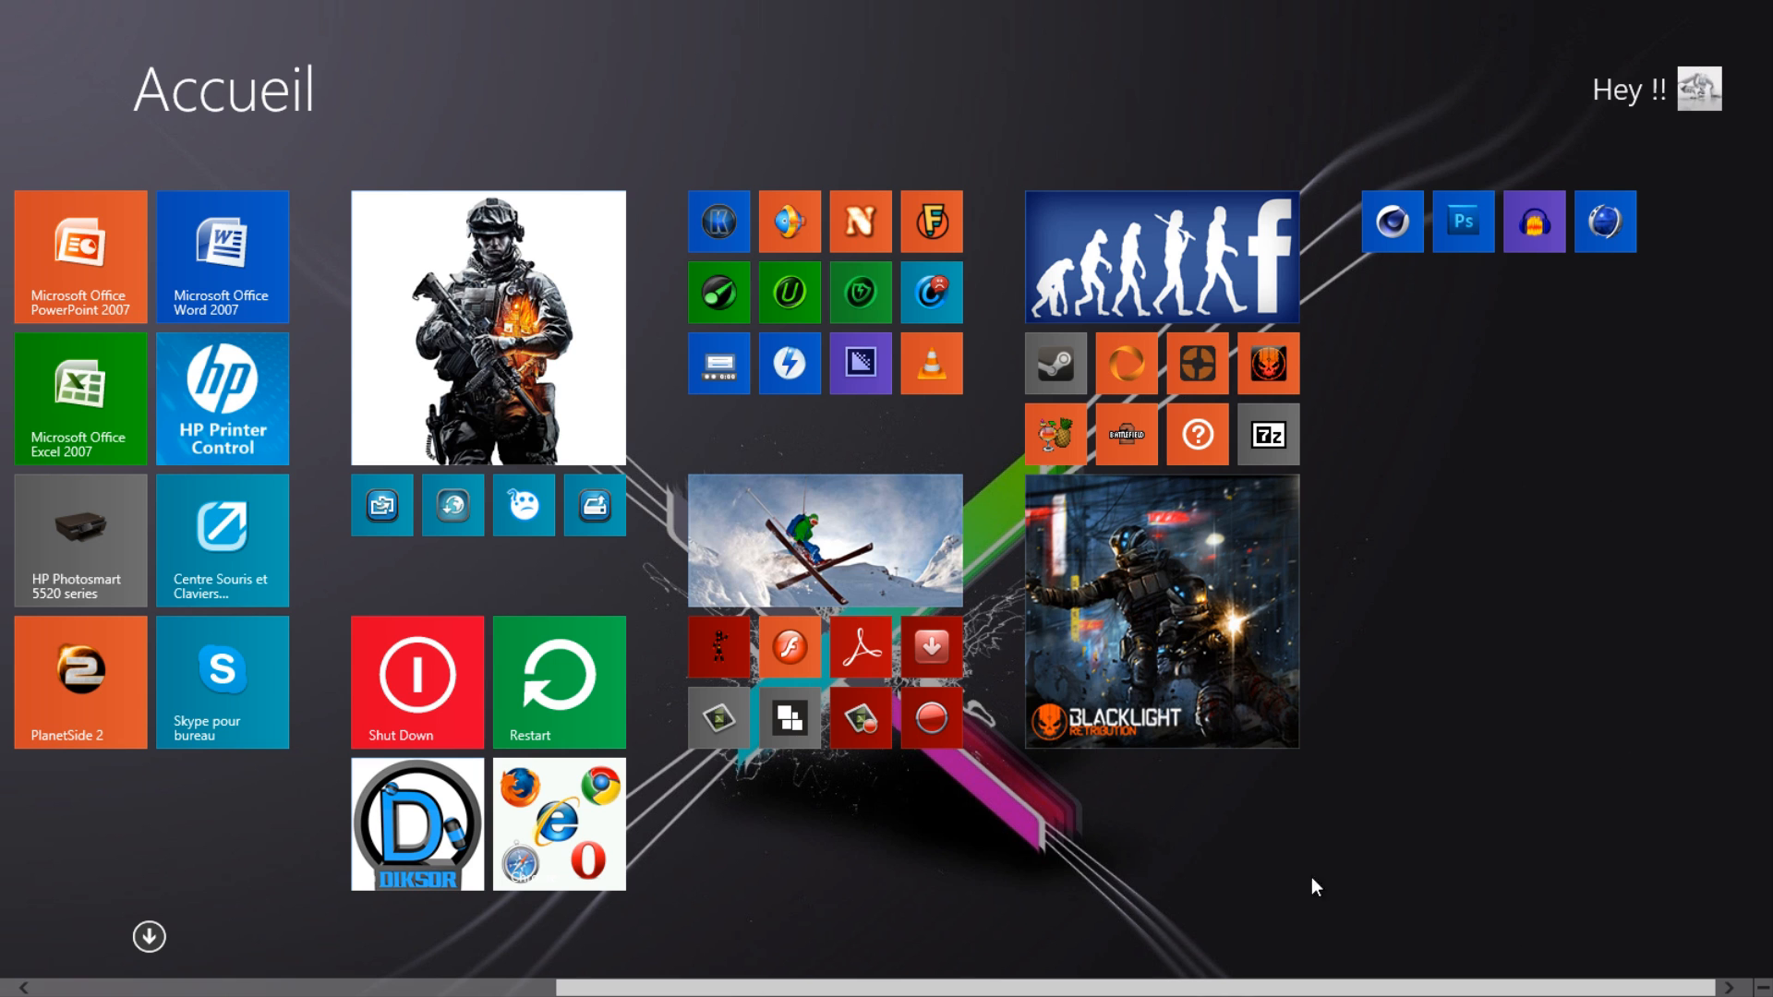
scroll(546, 555, up, 1)
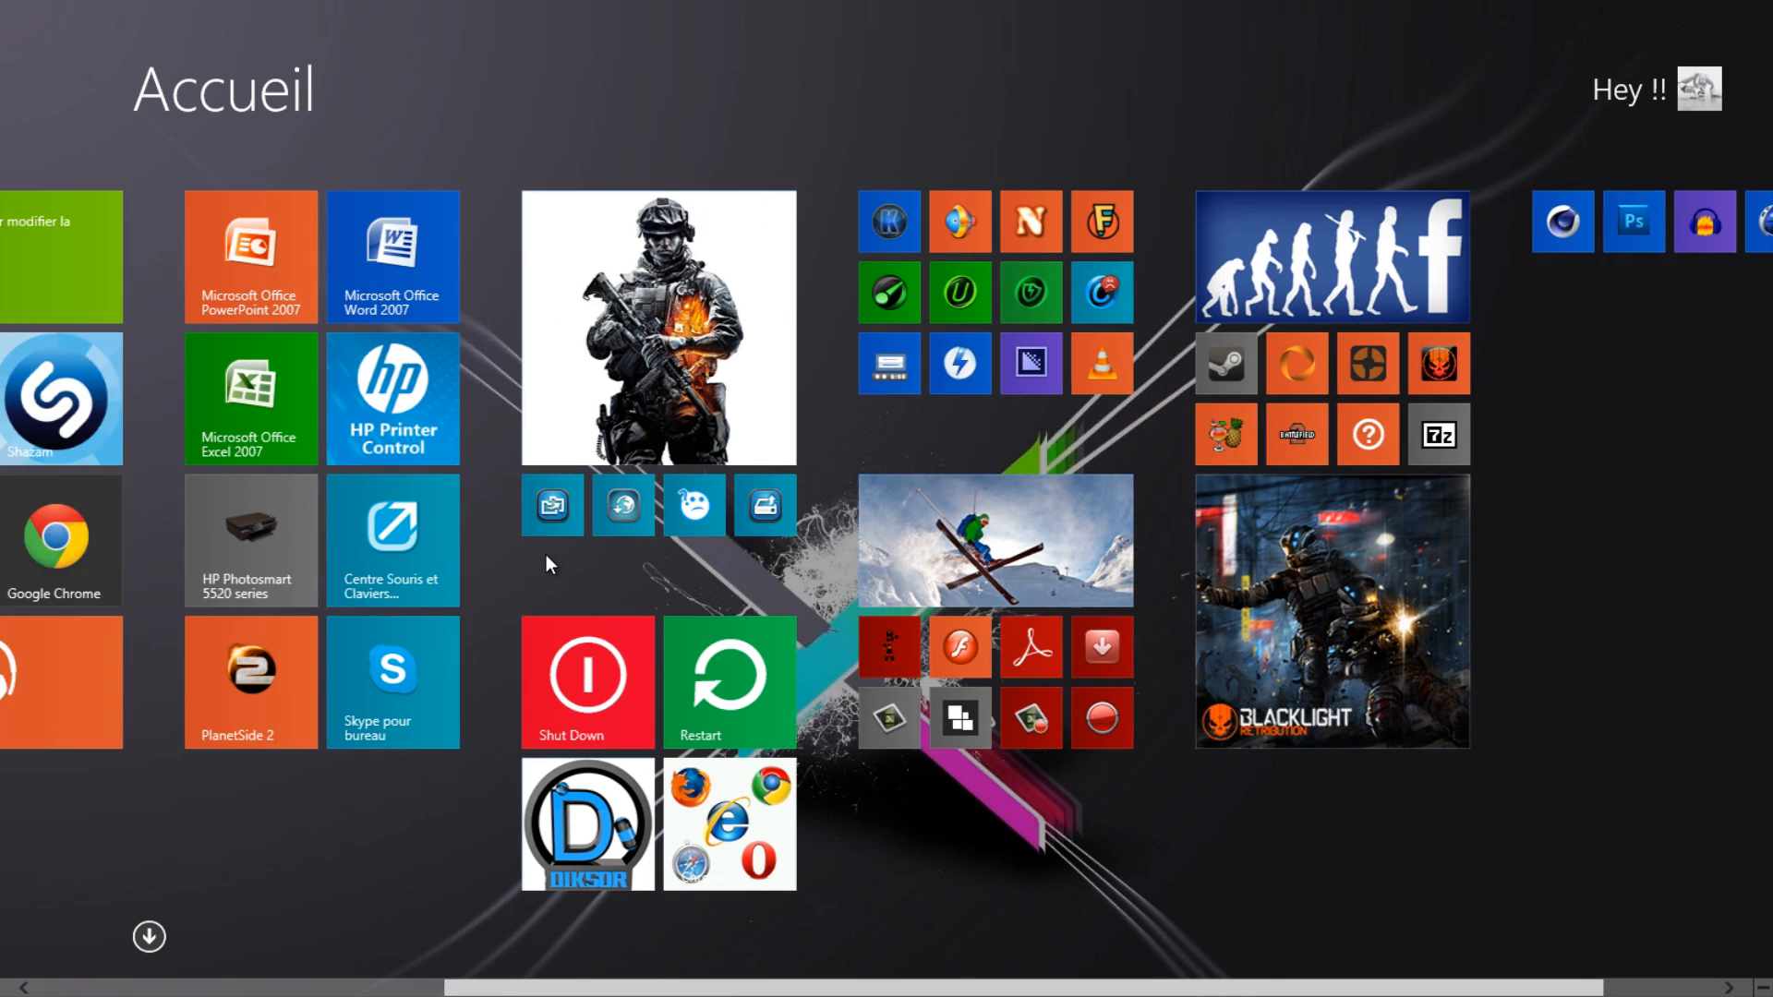
scroll(546, 554, up, 4)
click(333, 678)
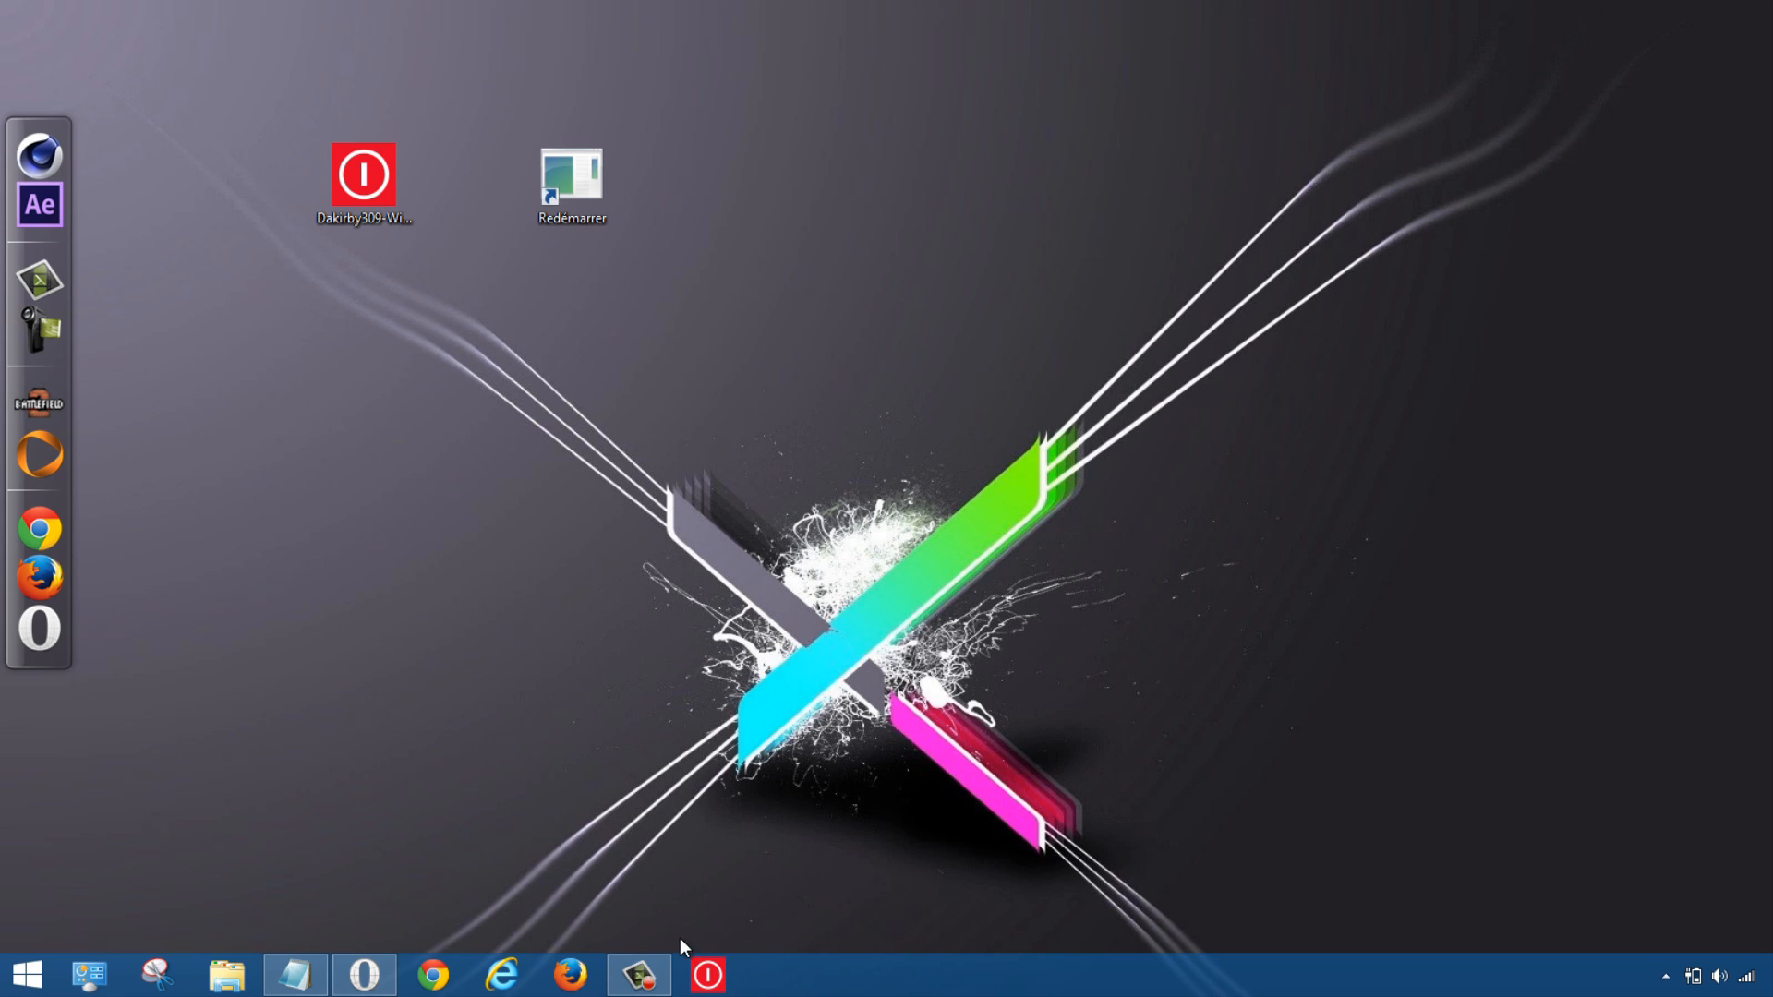